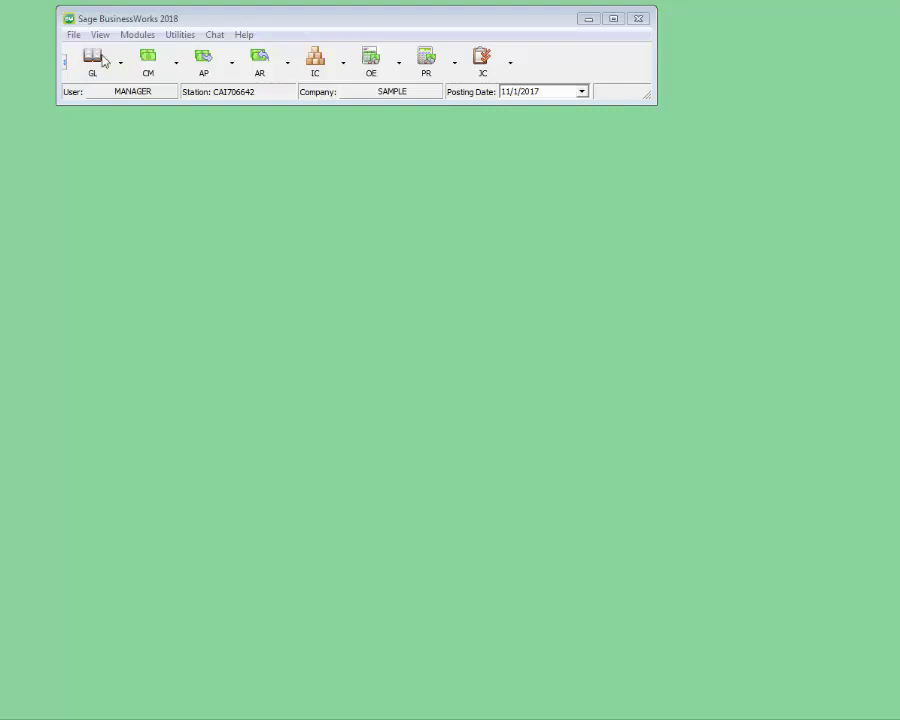
- Create a new payroll deduction with ID AUTO and description Auto Allowance
click(424, 62)
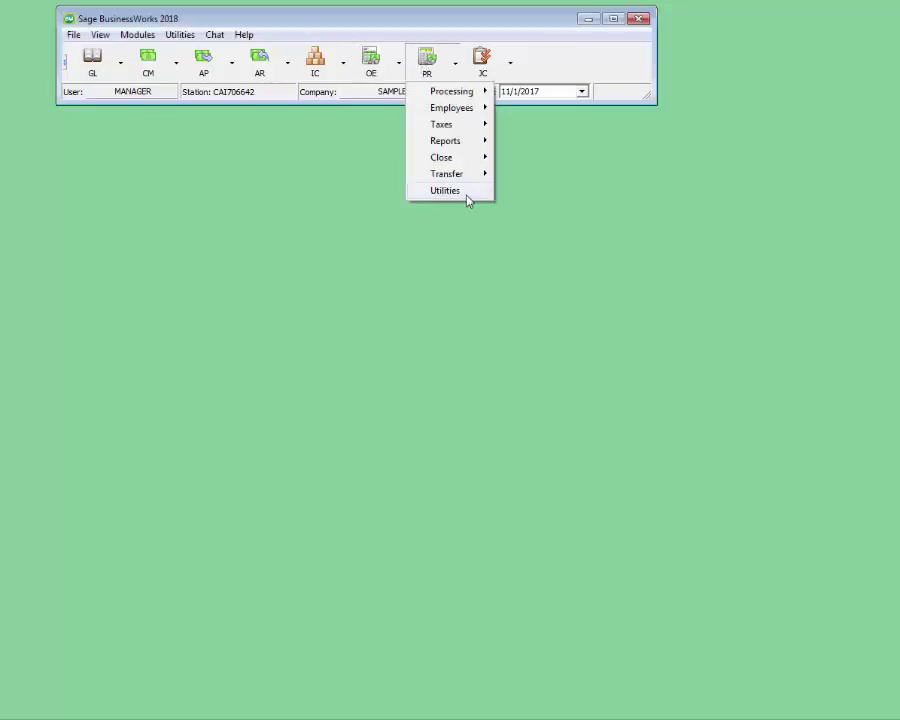
mouse_move(466, 193)
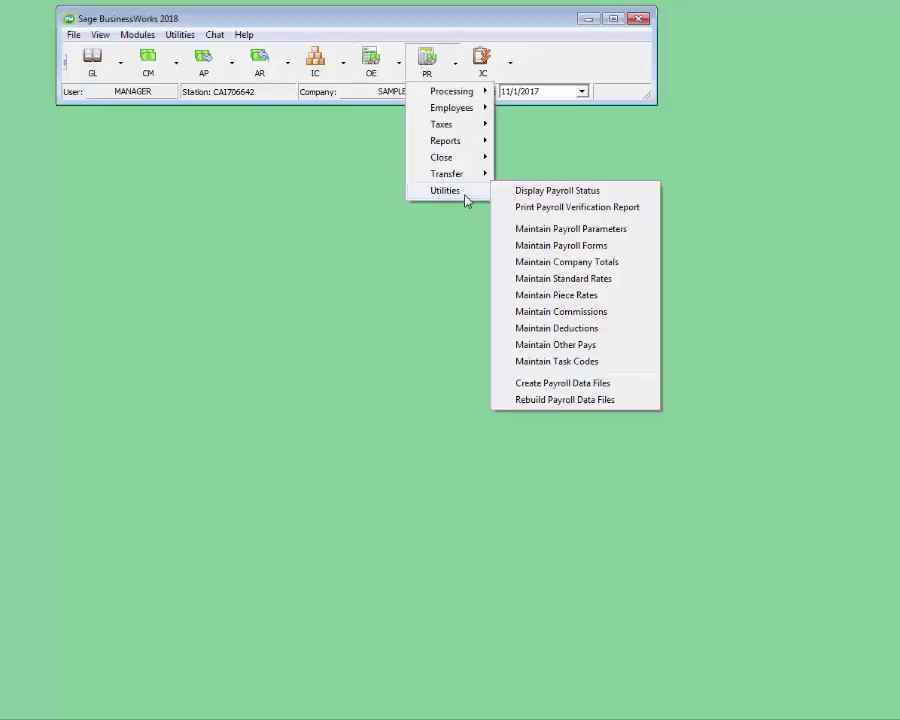
click(558, 329)
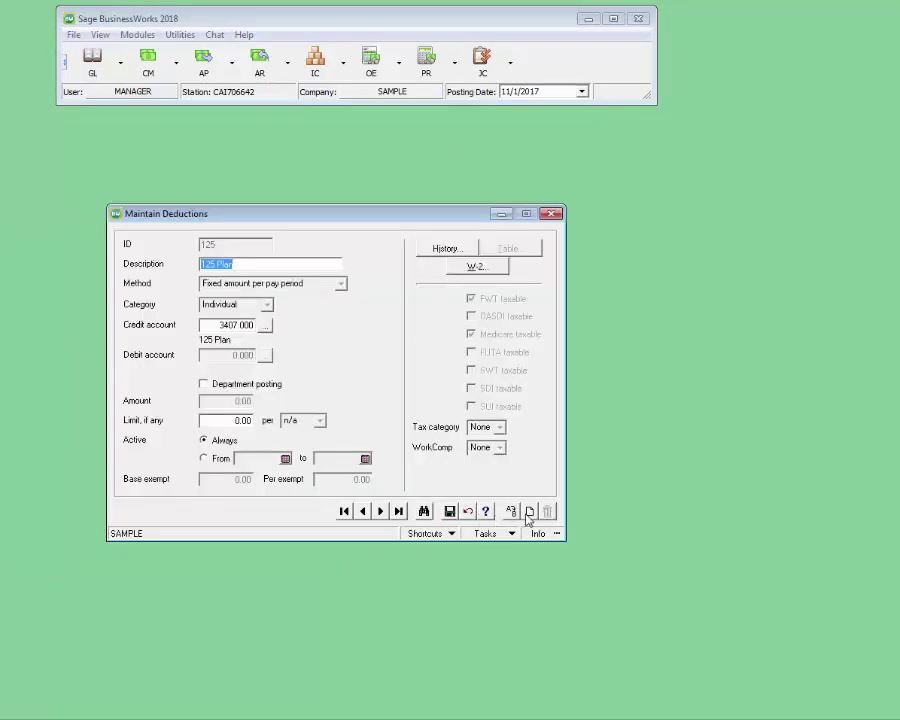
click(529, 512)
click(257, 245)
text(A)
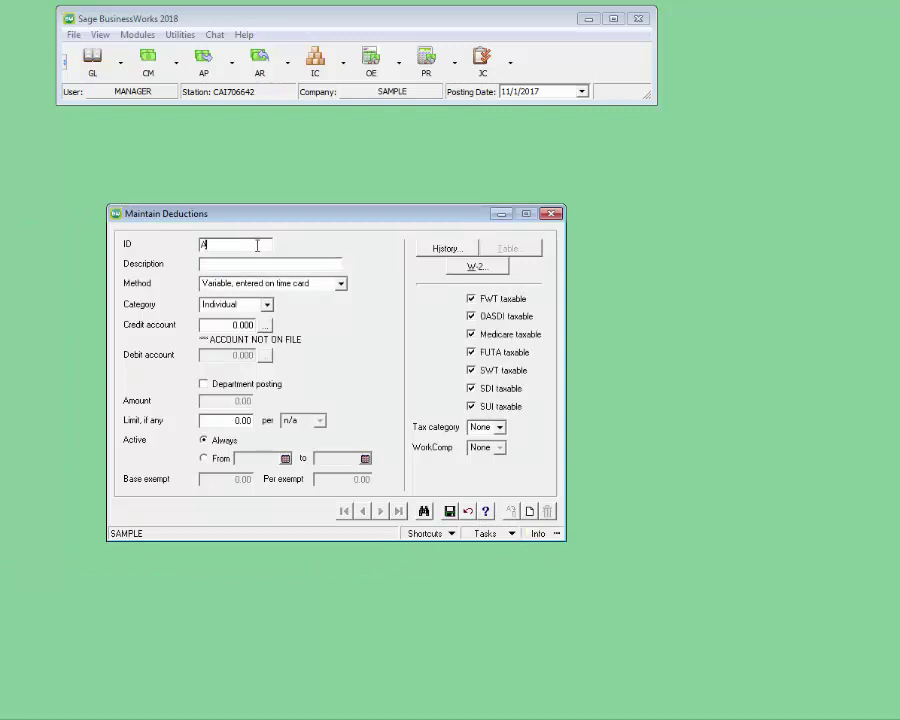
text(UTO)
key(Tab)
text(Auto Allowance)
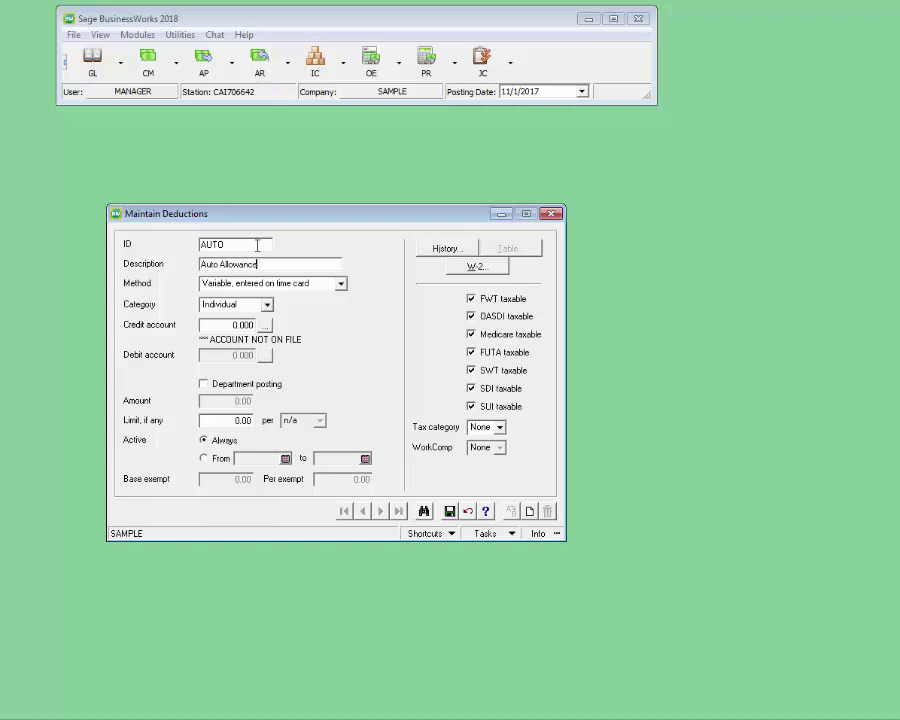
- Set the deduction's method to Variable, entered on time card and its category to Company-Ind
click(270, 285)
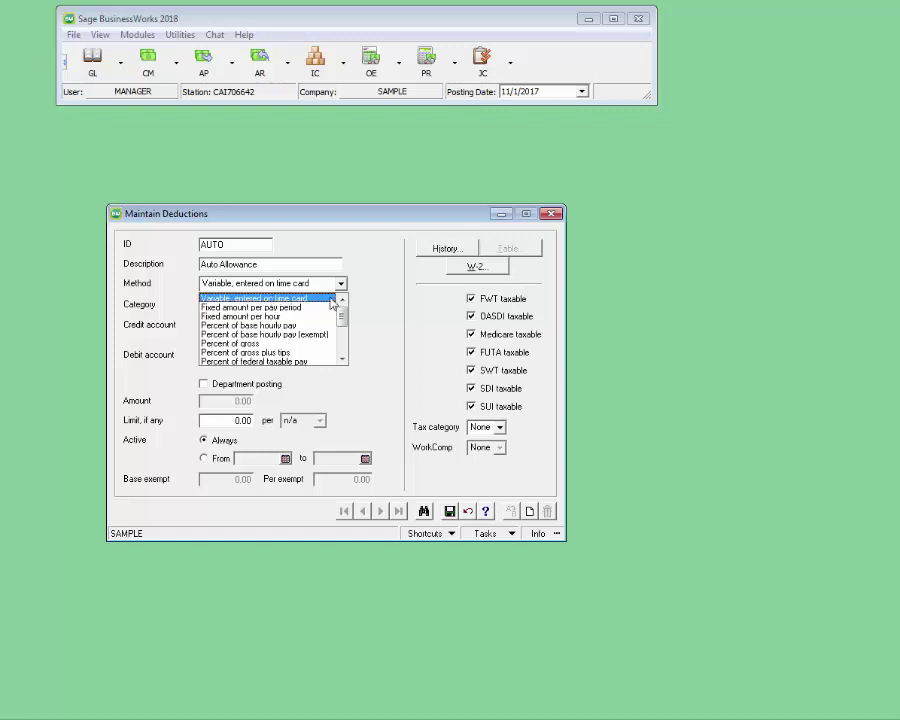
click(330, 299)
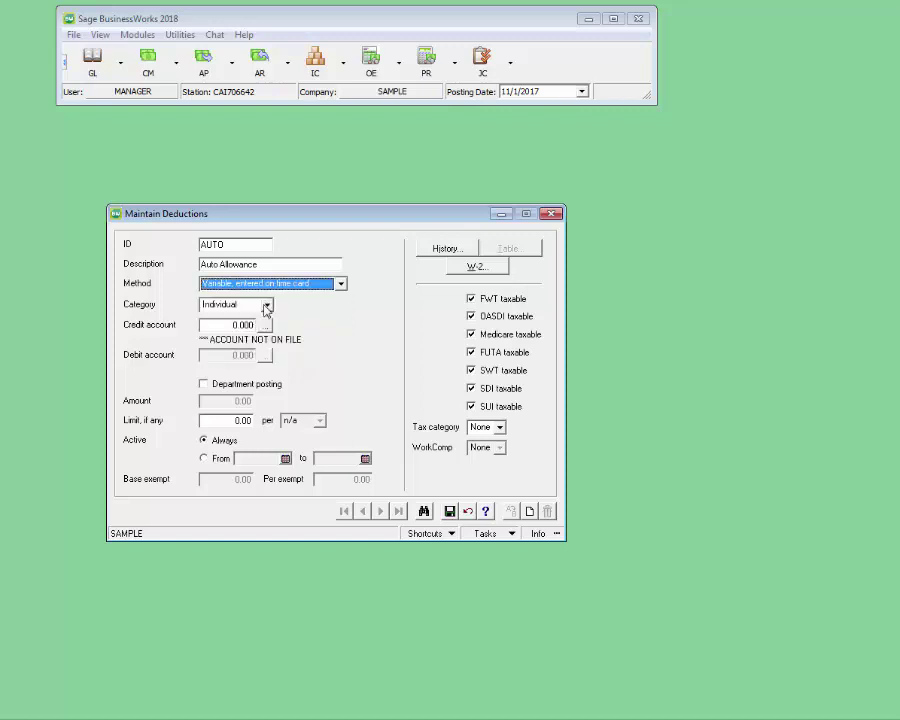
click(266, 306)
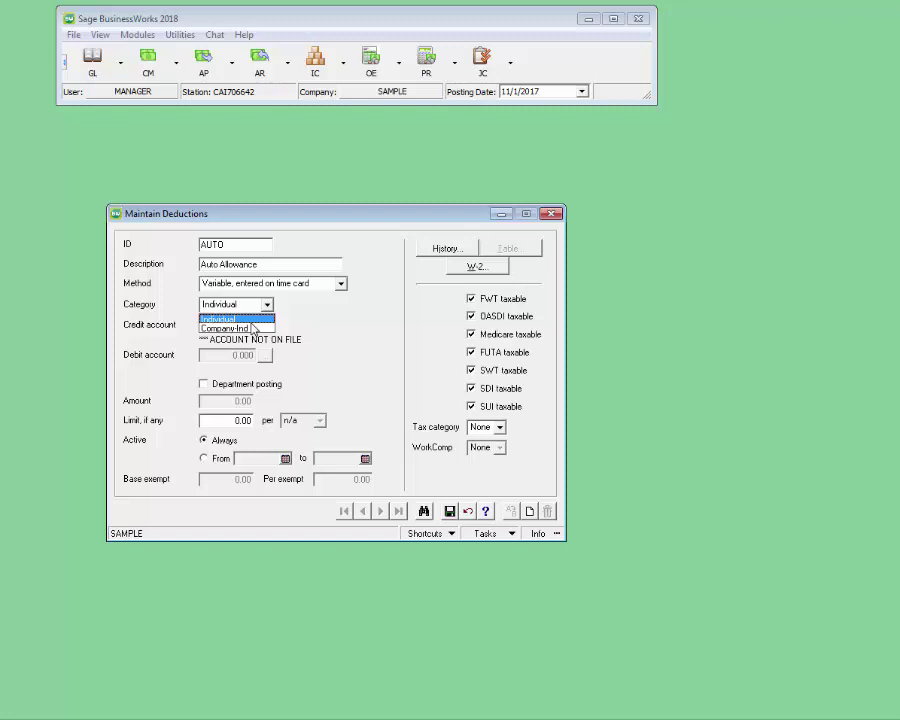
click(254, 328)
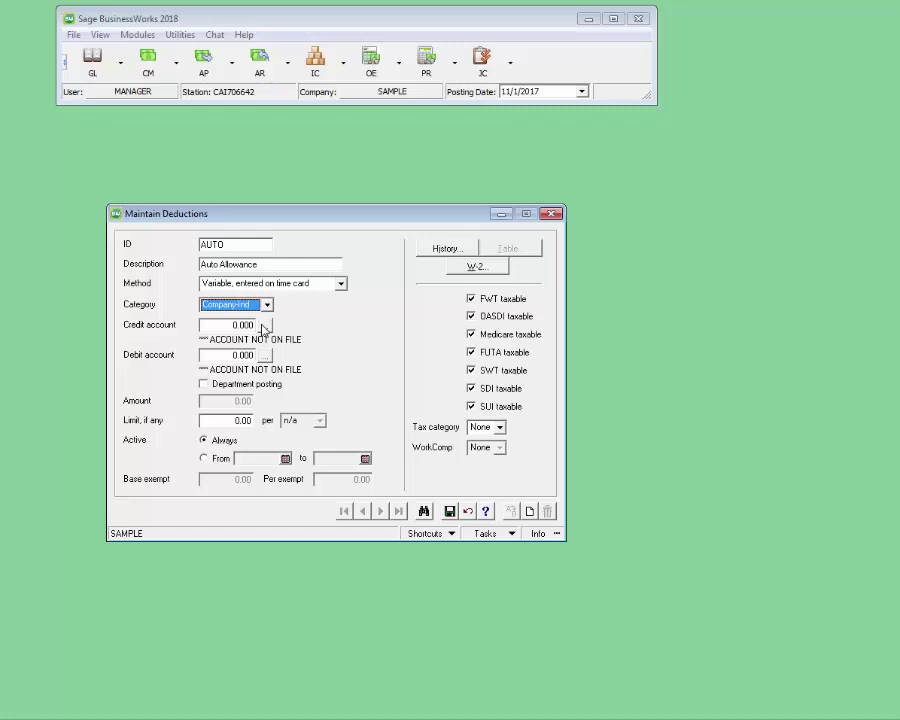
- Assign credit account 3005.000 (Auto Payable) and debit account 7235.000 (Auto Expense) to the deduction
click(264, 326)
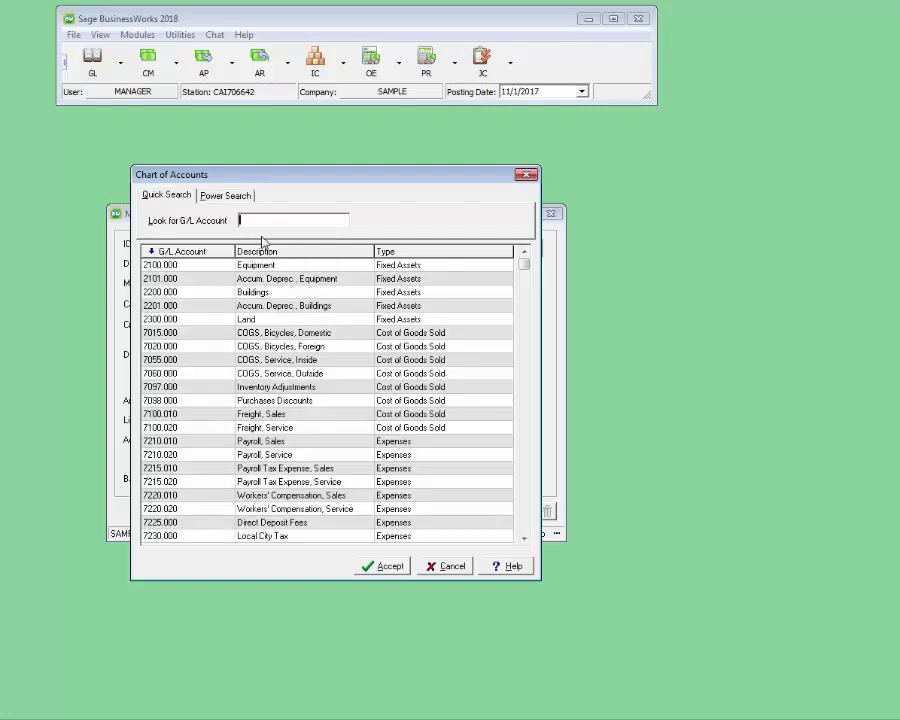
text(7235)
key(Return)
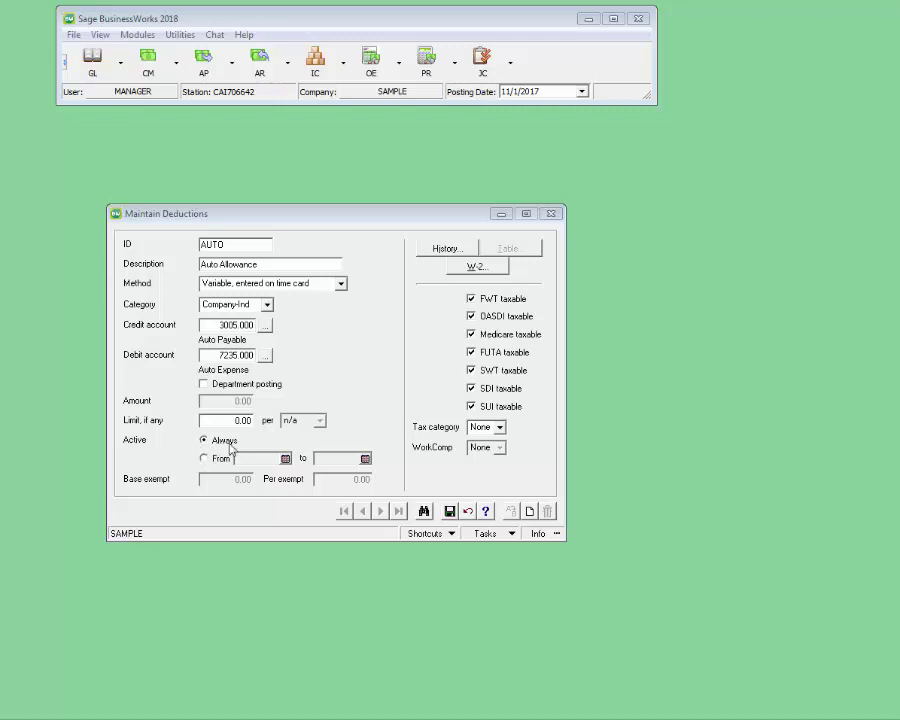
click(479, 271)
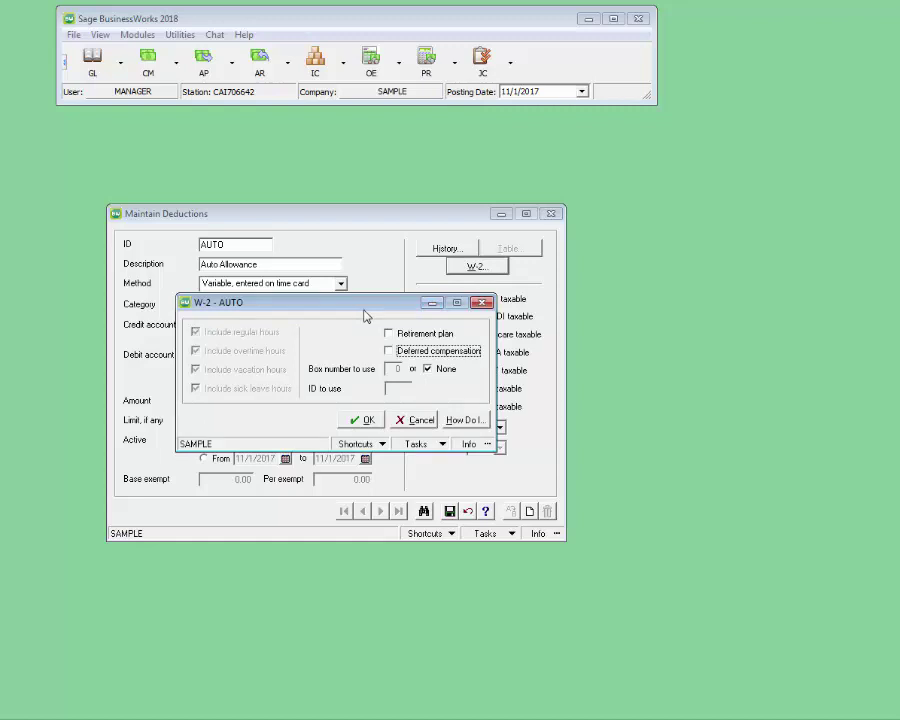
click(427, 369)
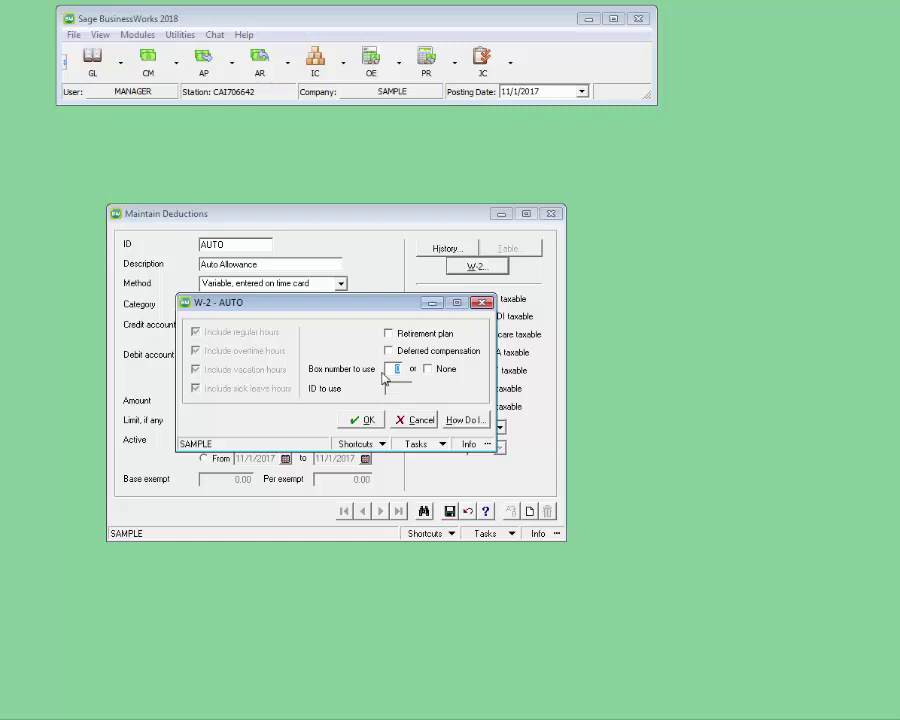
text(12)
key(Tab)
key(Tab)
click(414, 419)
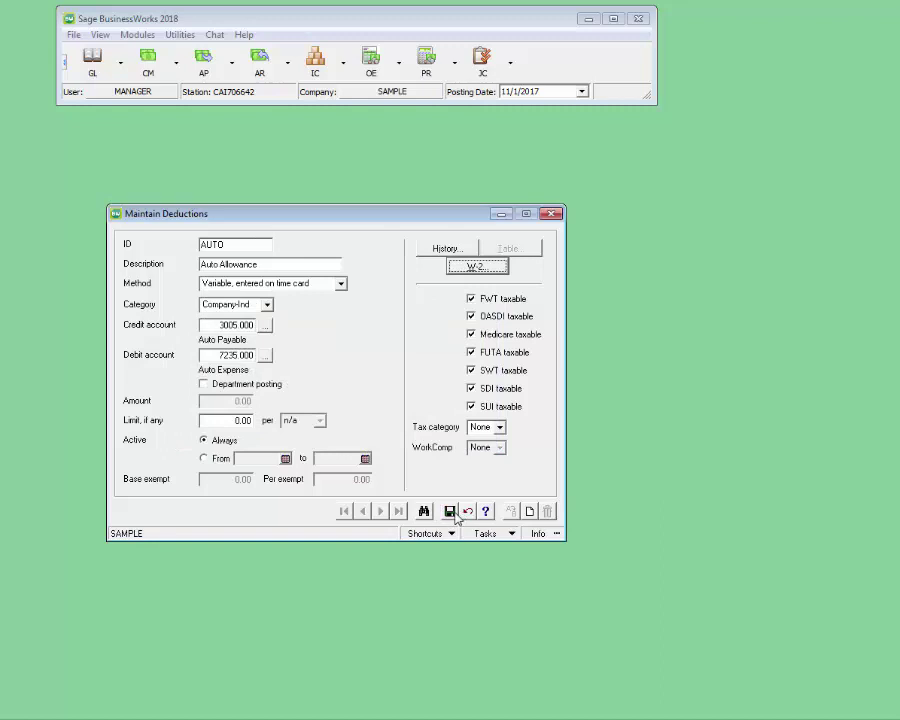
- Save the AUTO deduction and close the deduction maintenance window
click(451, 512)
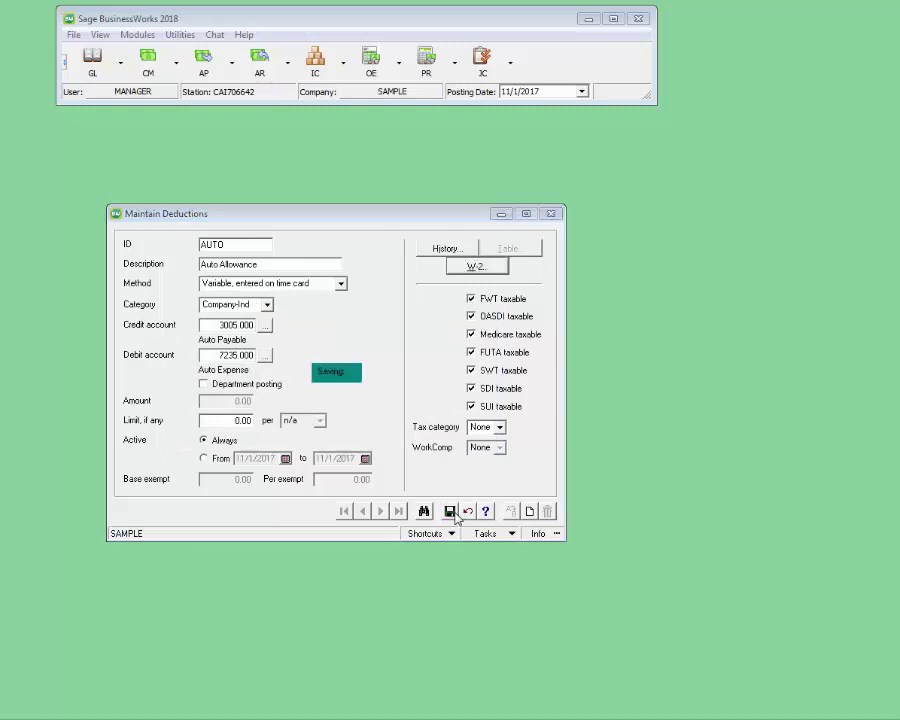
click(552, 214)
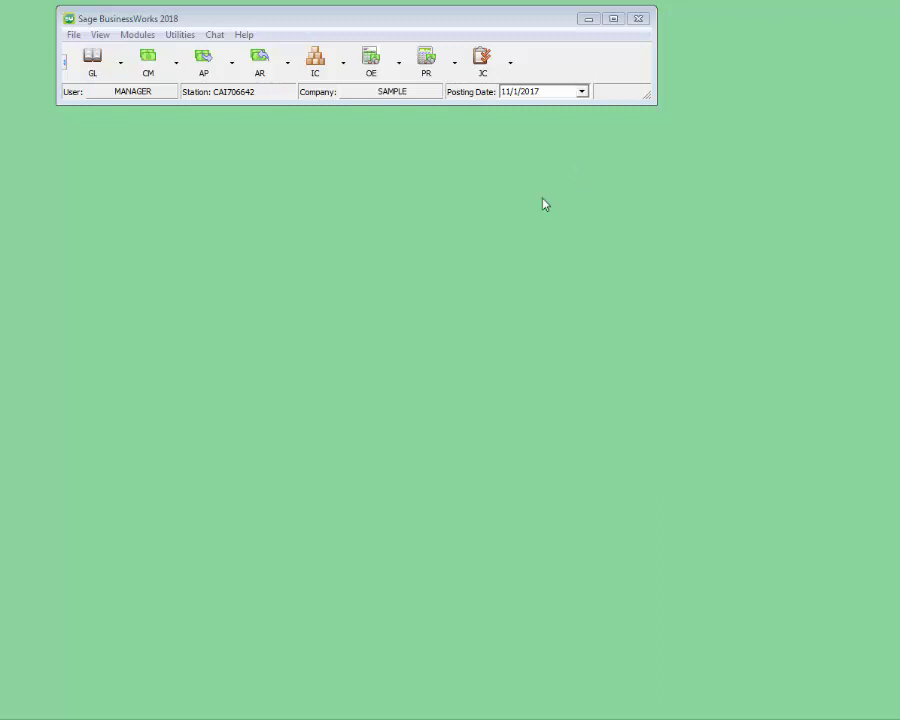
- Add the AUTO deduction with Active status to the first employee's payroll record and save the employee
click(425, 62)
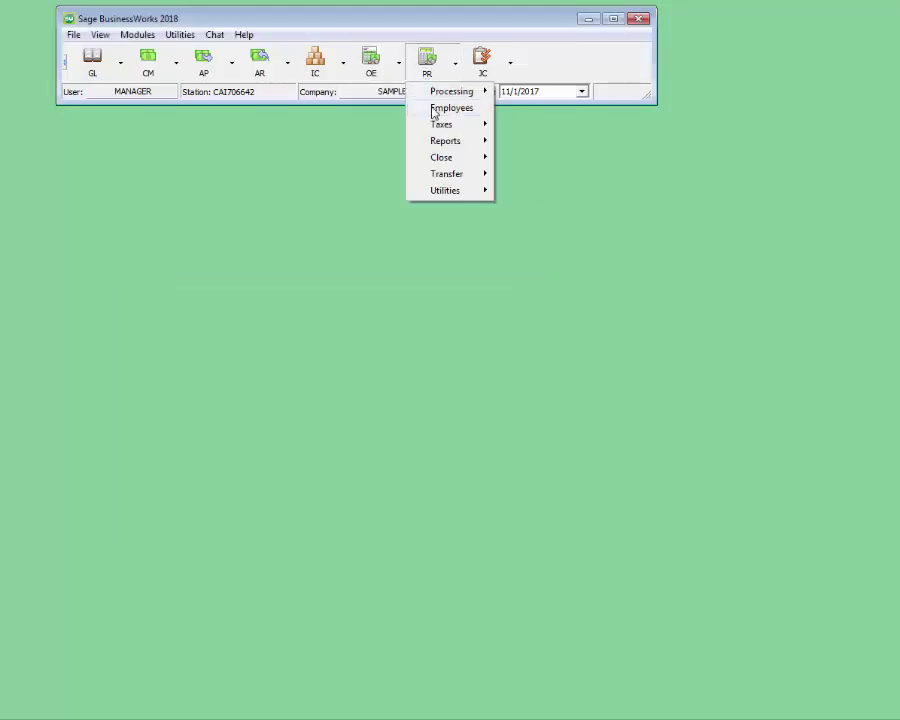
mouse_move(433, 112)
click(514, 110)
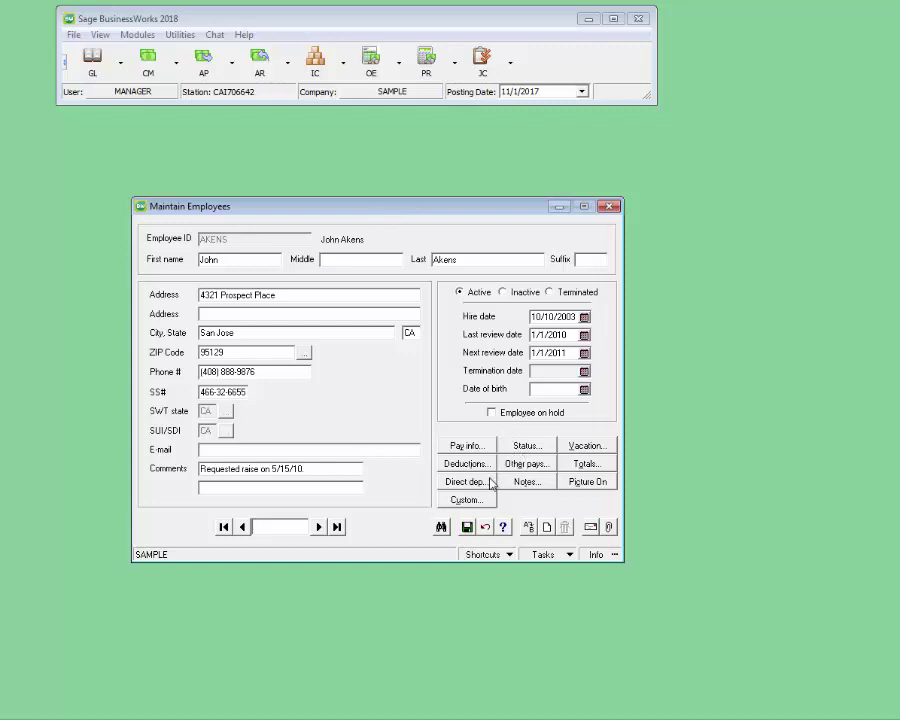
click(482, 471)
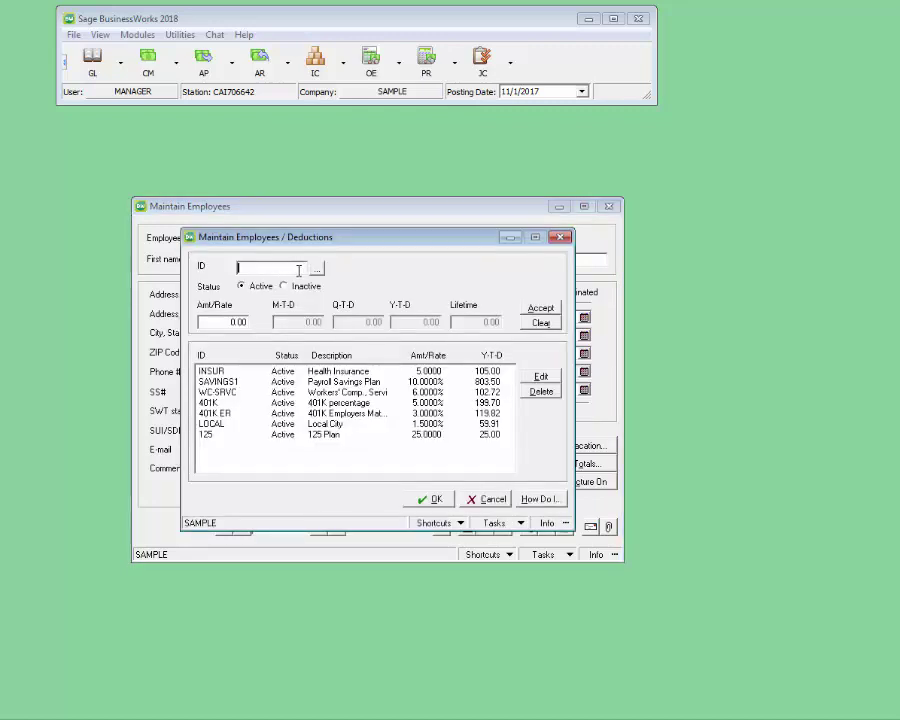
text(AUTO)
click(317, 271)
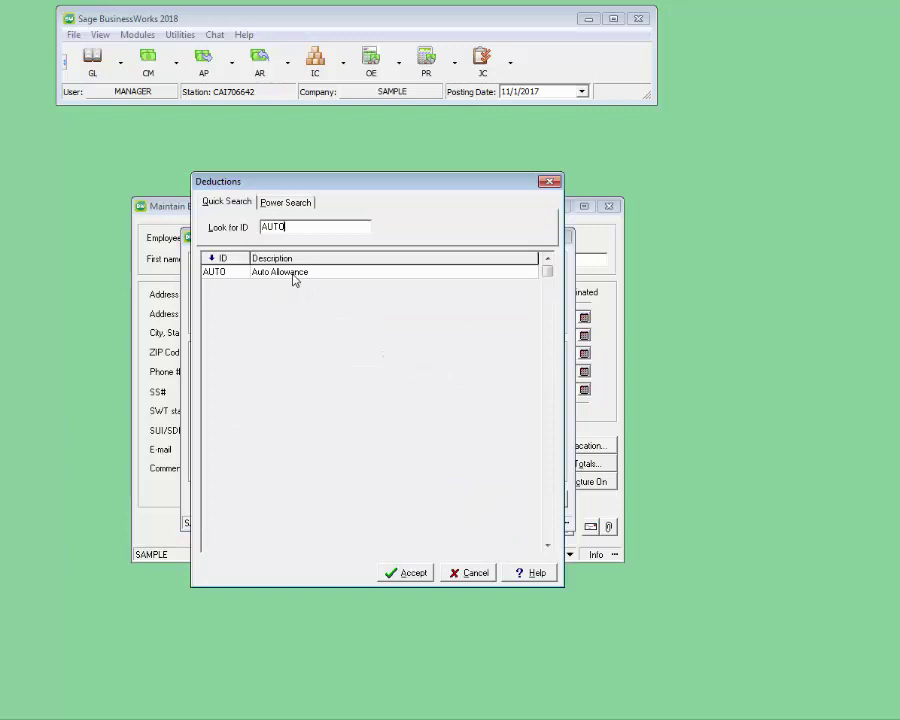
click(293, 279)
double_click(293, 279)
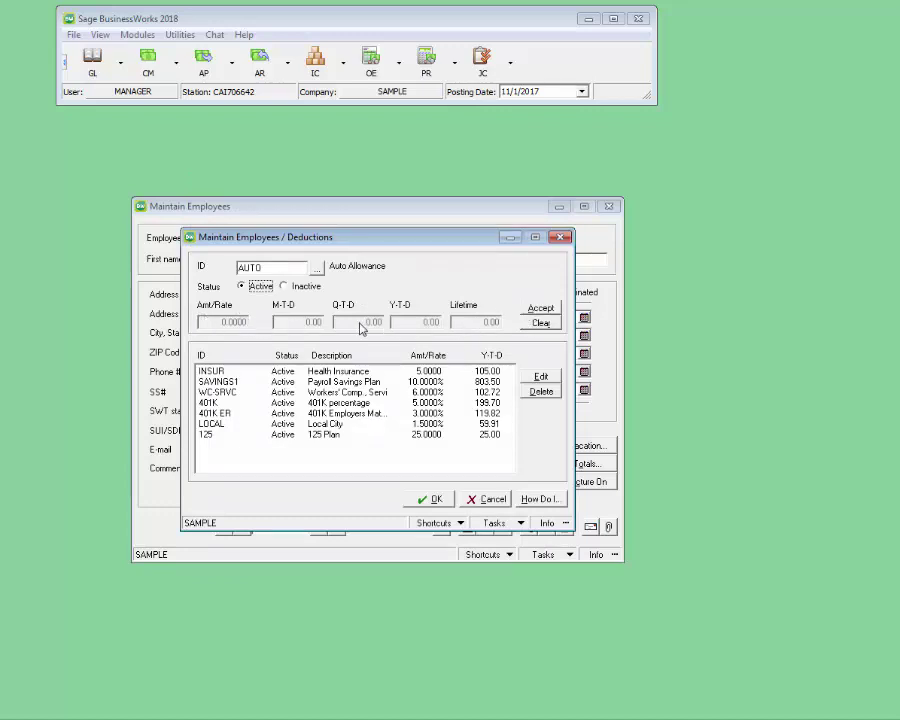
click(539, 310)
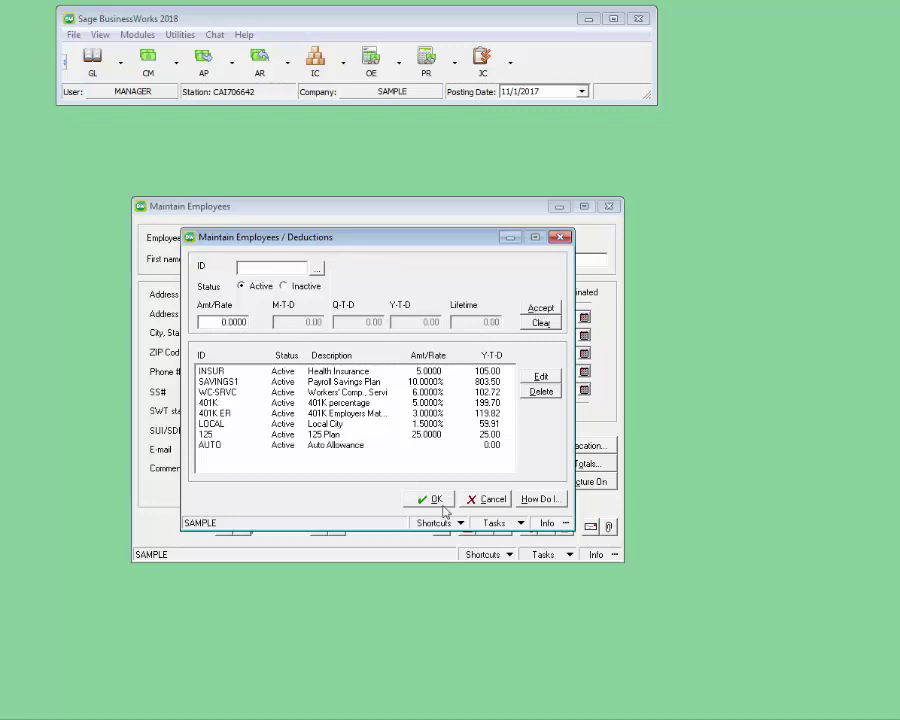
click(435, 499)
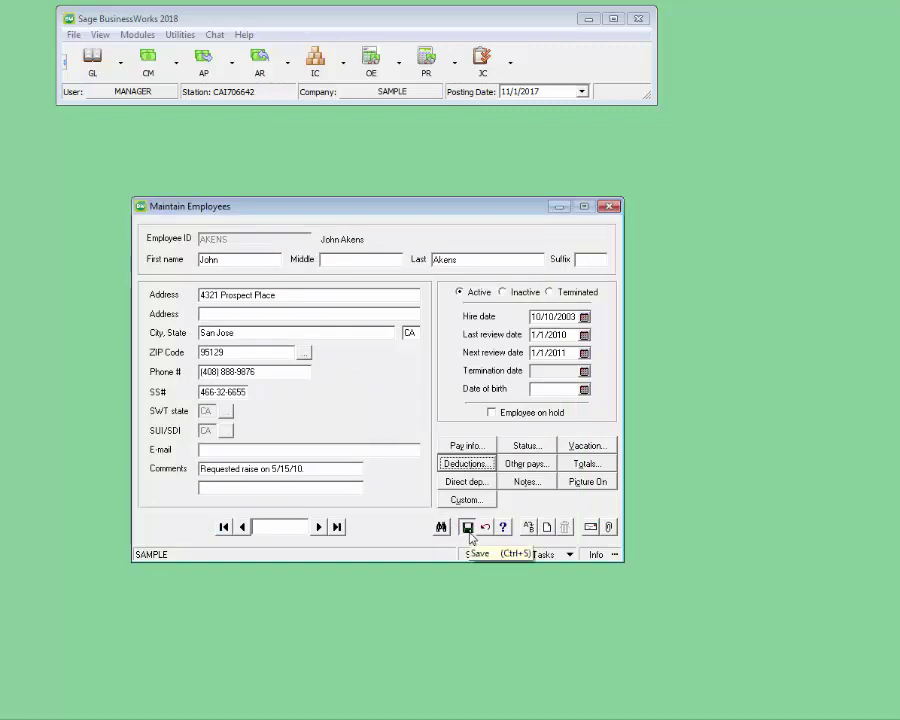
click(468, 530)
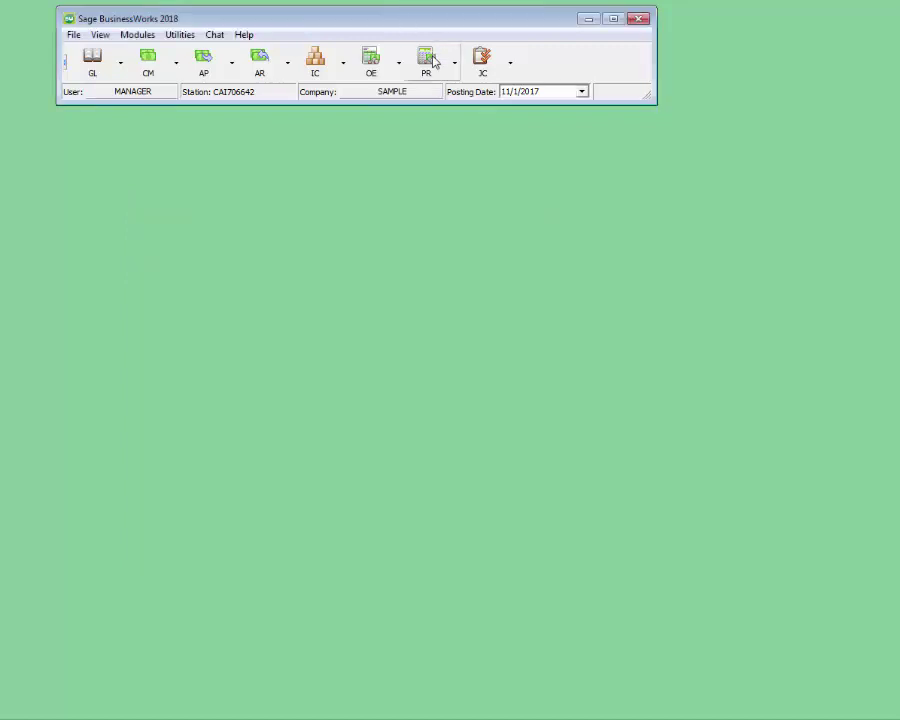
- Start a time card for the first employee in the list, based on the standard time card on file
click(433, 62)
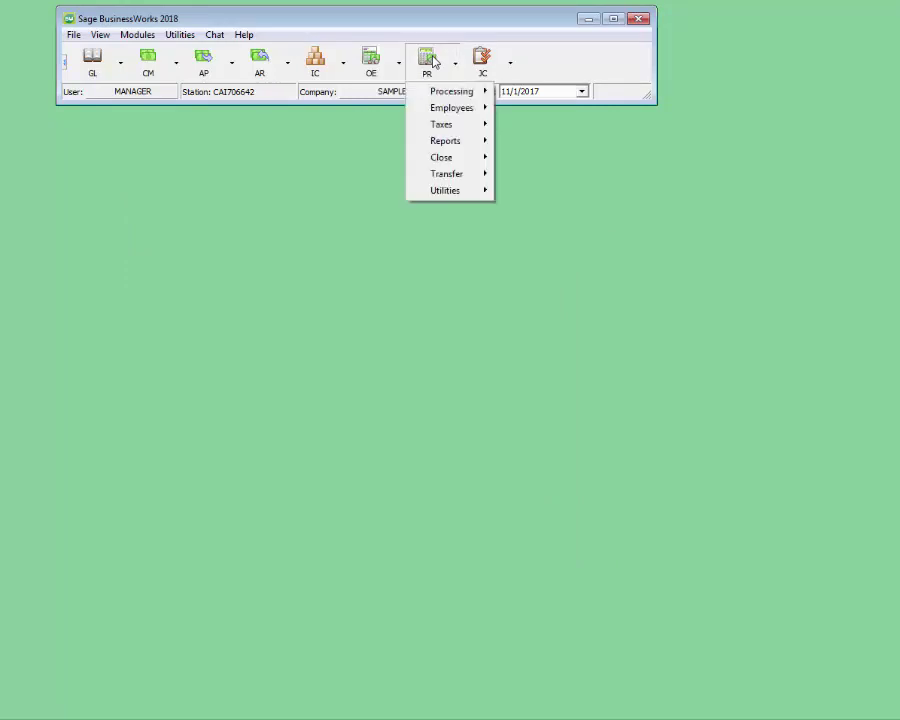
mouse_move(438, 94)
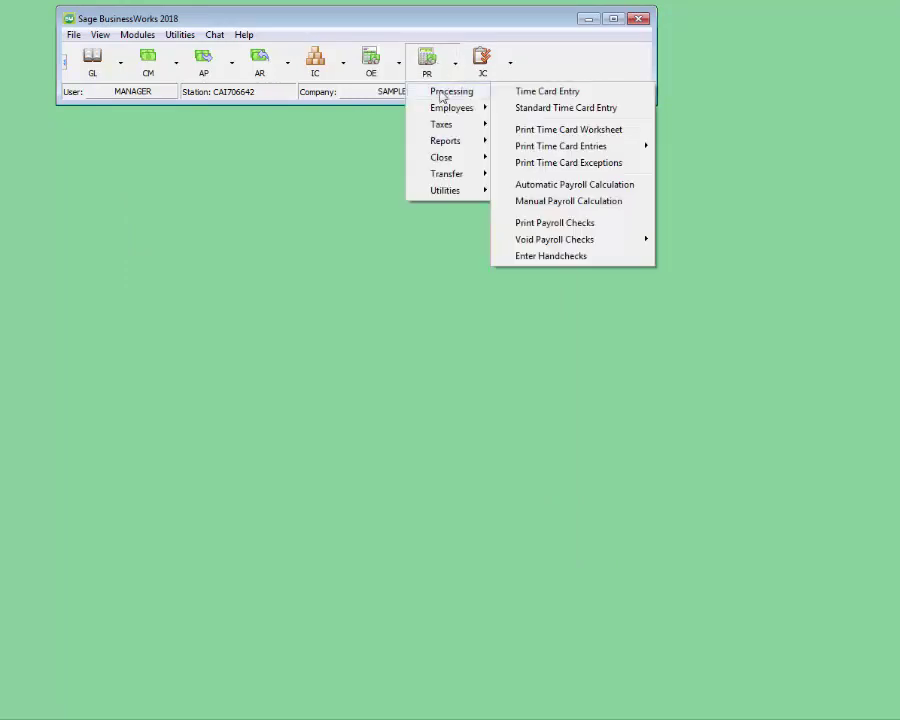
click(527, 92)
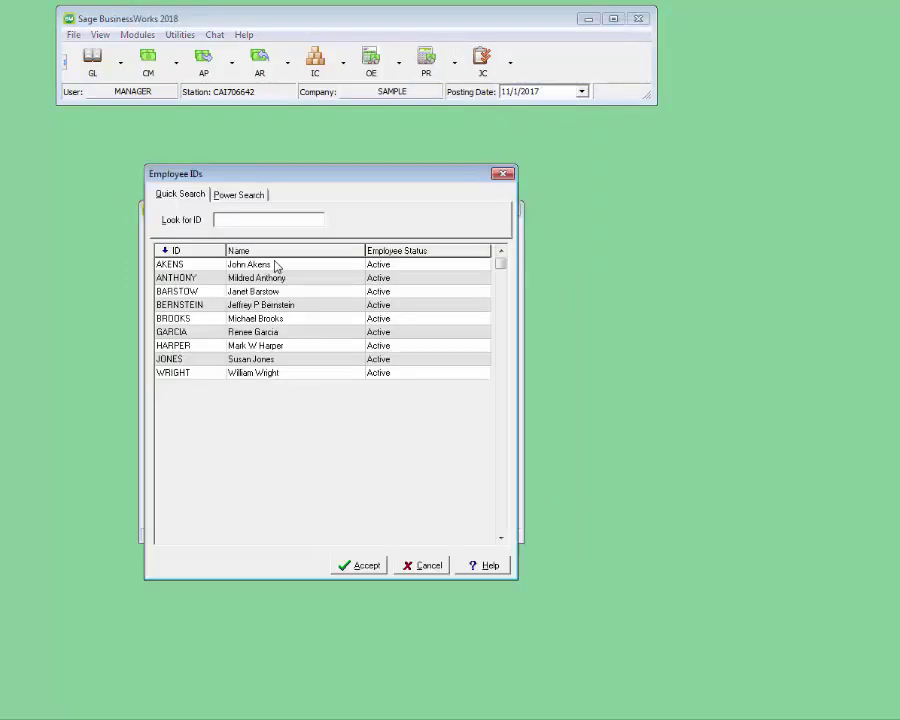
double_click(276, 265)
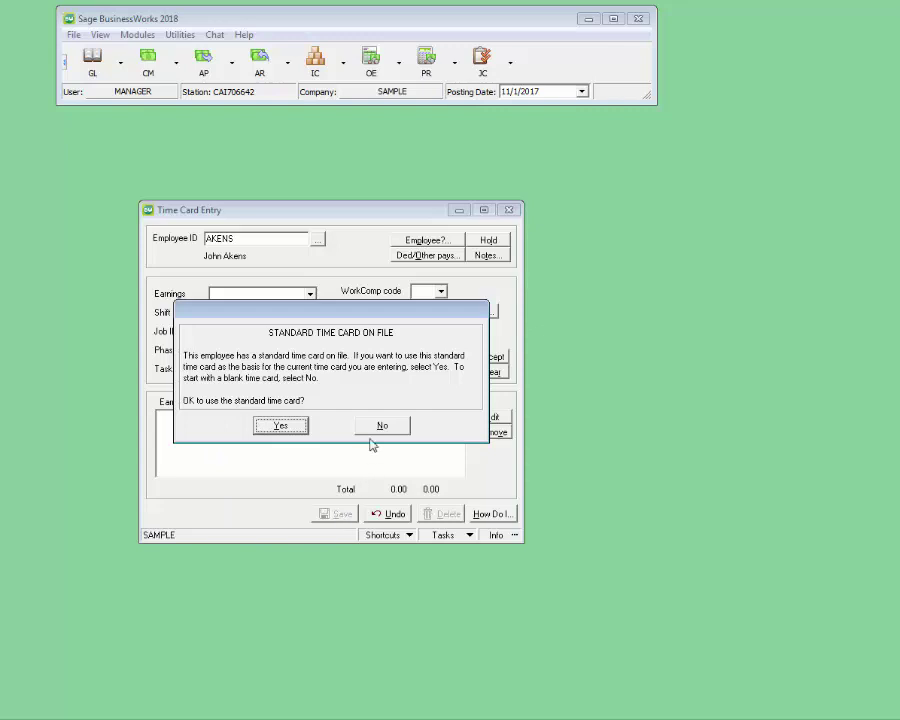
click(299, 434)
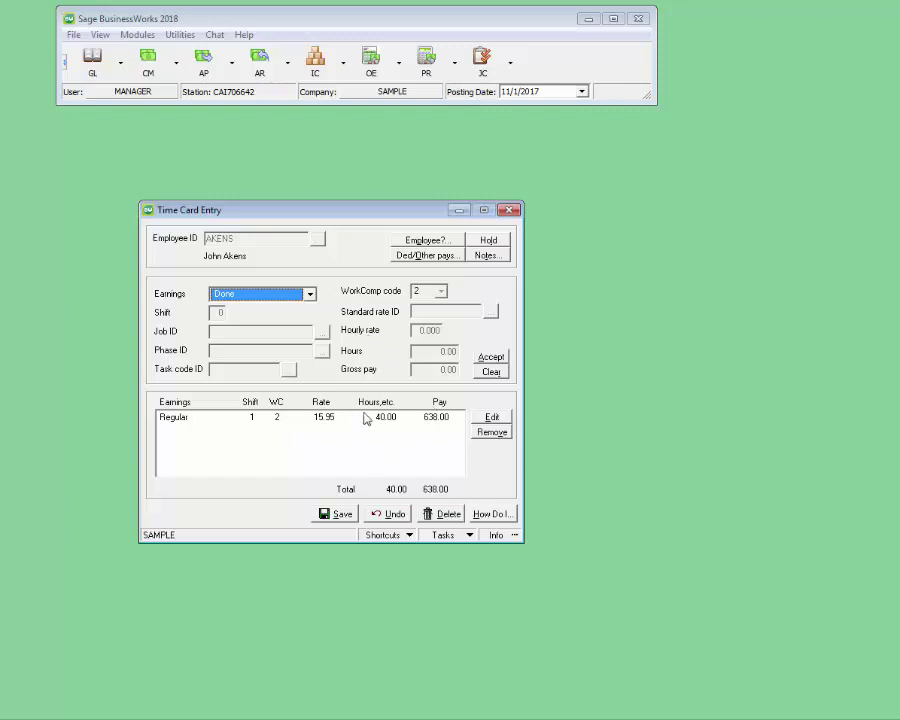
- Add a 100.00 Deduction: AUTO entry to the employee's time card, then save and close the time card
click(251, 295)
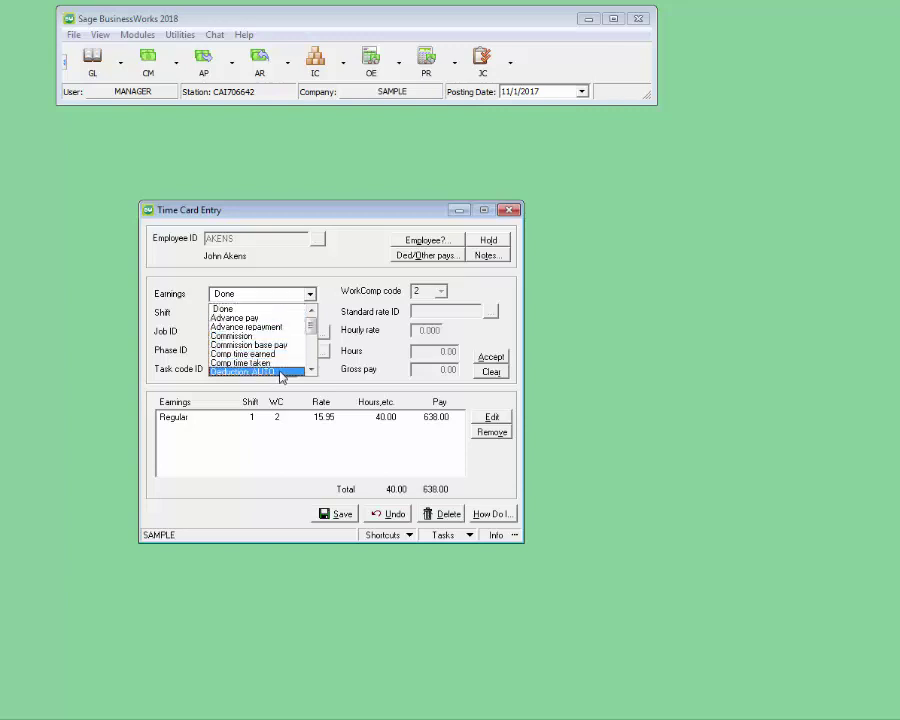
click(246, 372)
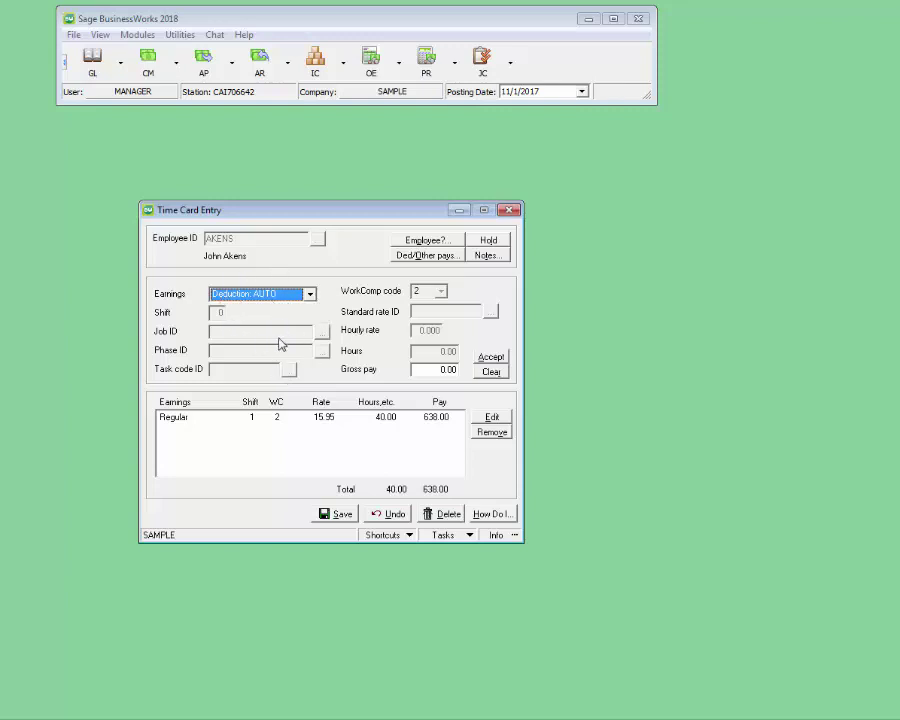
click(426, 372)
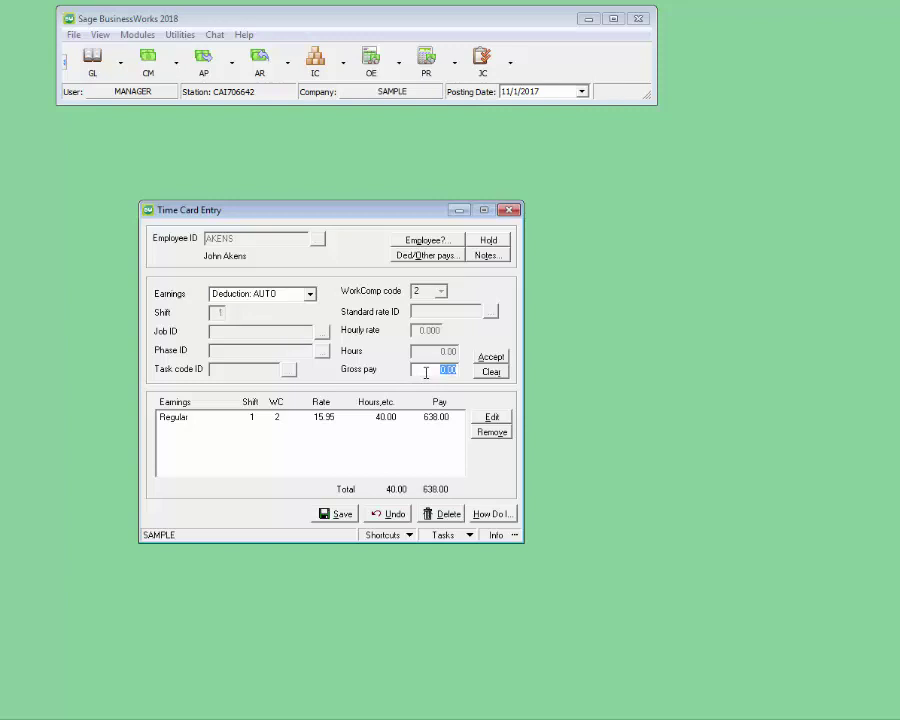
text(100)
click(490, 357)
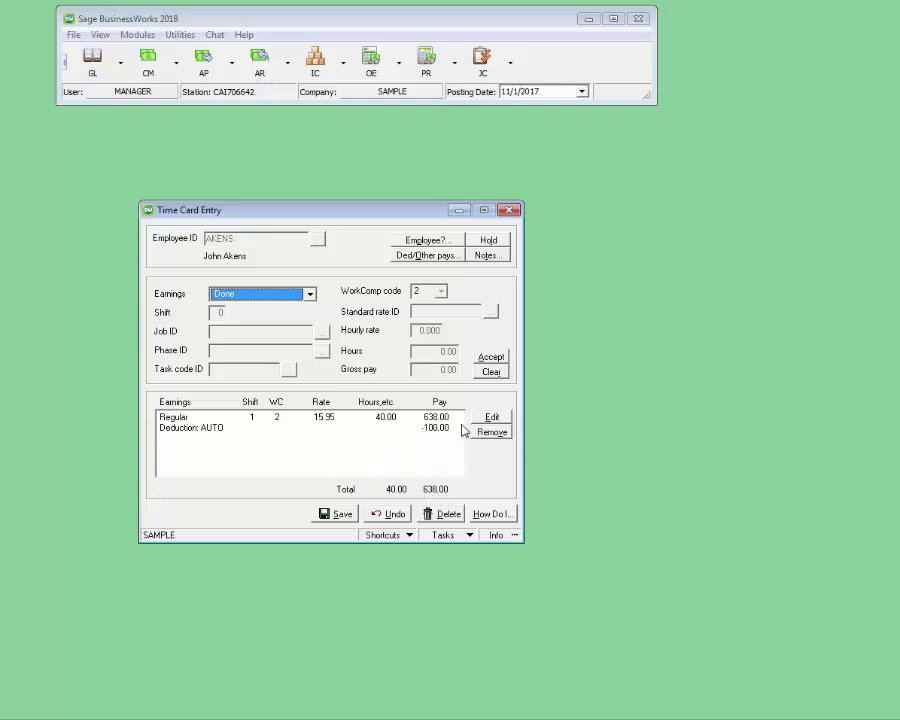
click(341, 514)
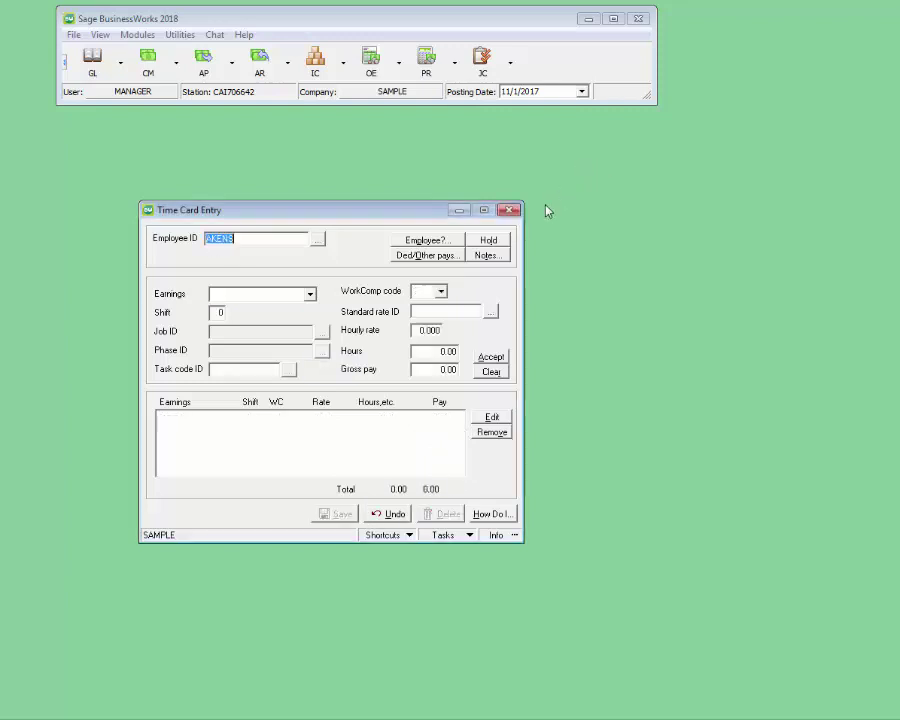
click(511, 210)
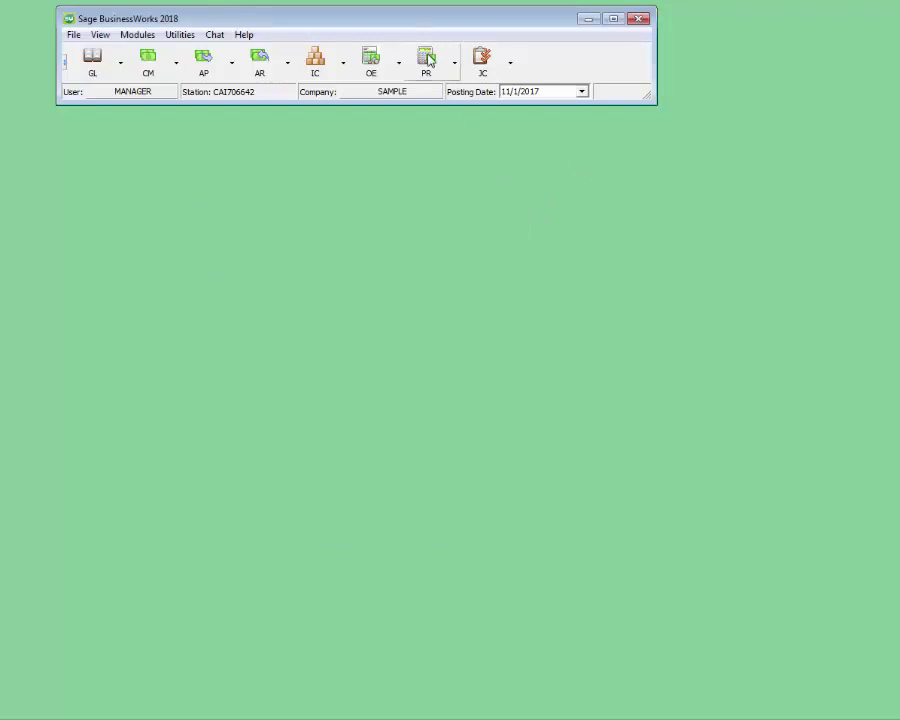
- Run the automatic payroll calculation for only the first employee in the list, print the payroll register to preview, and close the preview
click(428, 61)
mouse_move(440, 92)
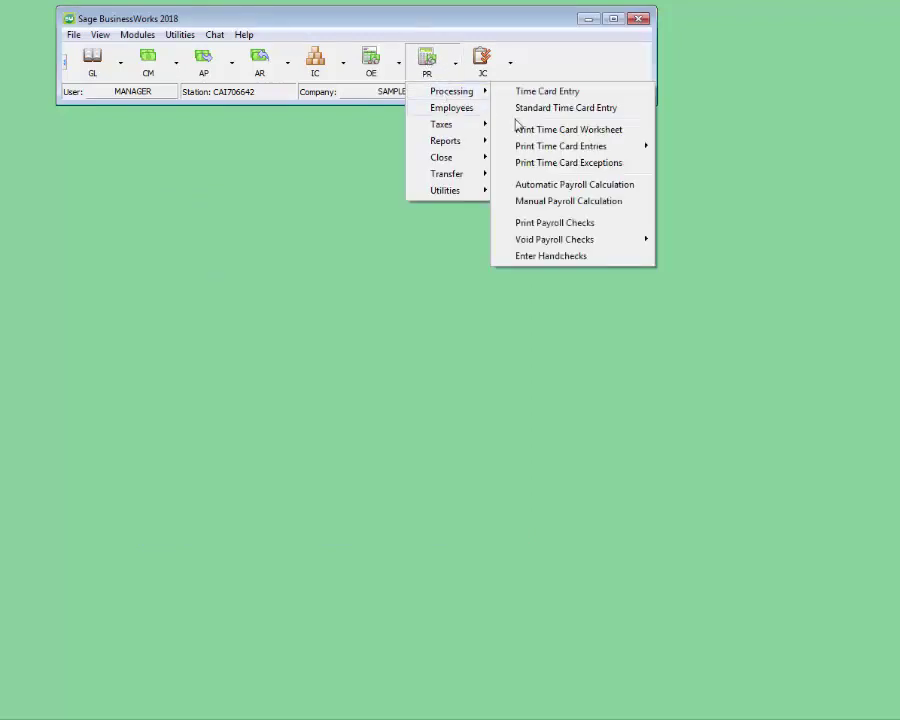
click(550, 186)
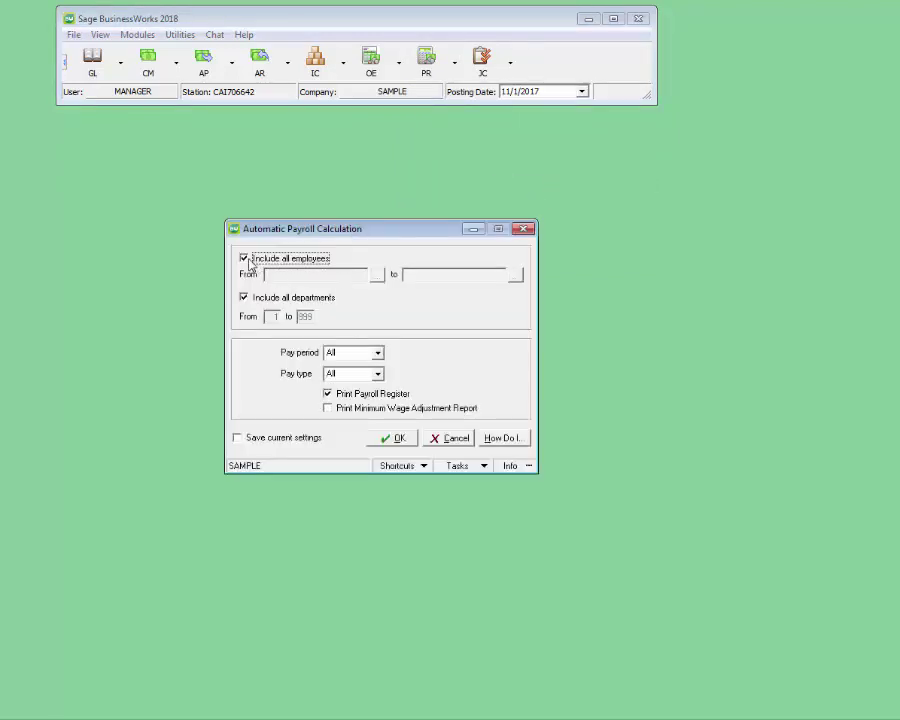
click(324, 261)
click(376, 275)
click(259, 243)
double_click(259, 245)
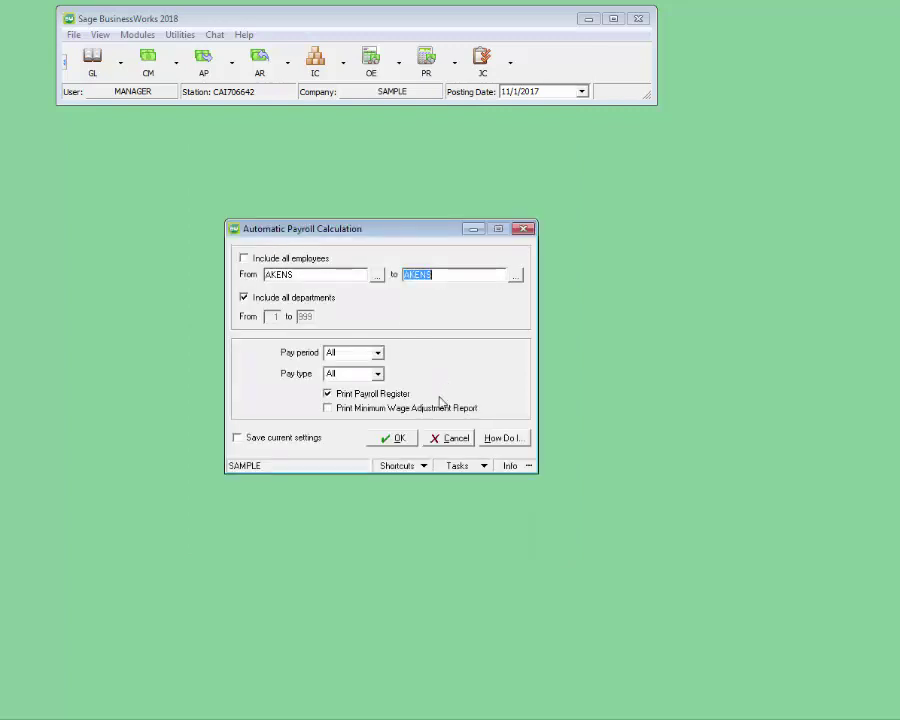
click(400, 438)
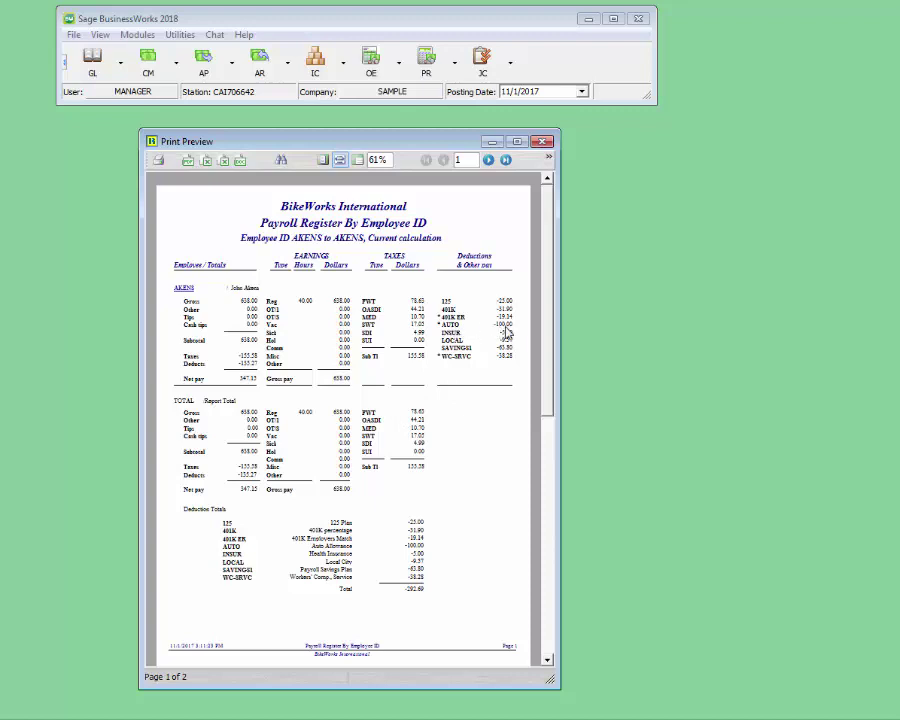
click(542, 141)
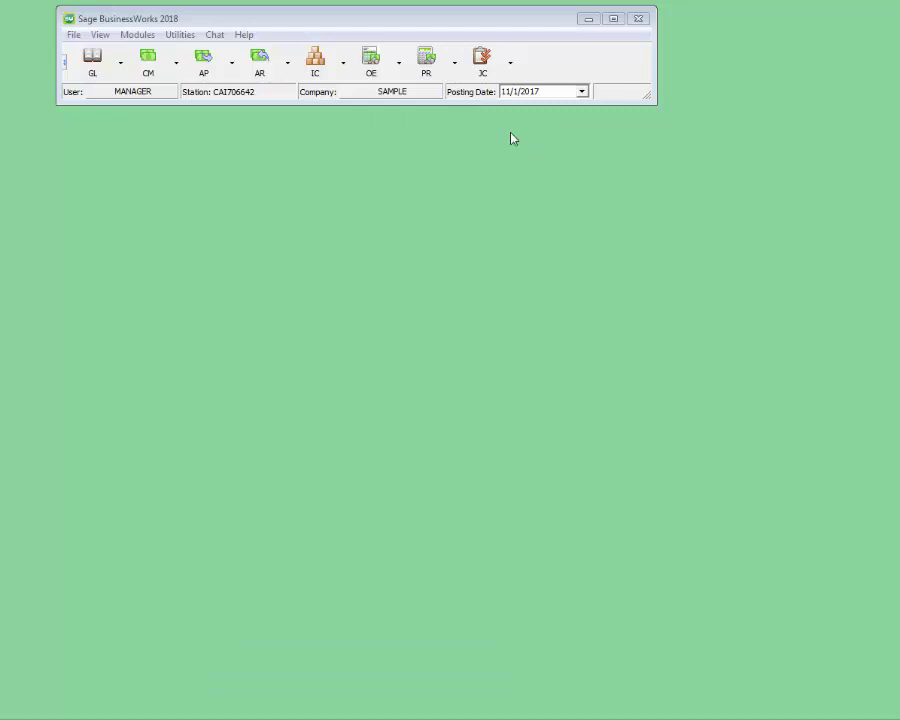
- Open payroll check printing for the calculated payroll
click(427, 62)
mouse_move(437, 94)
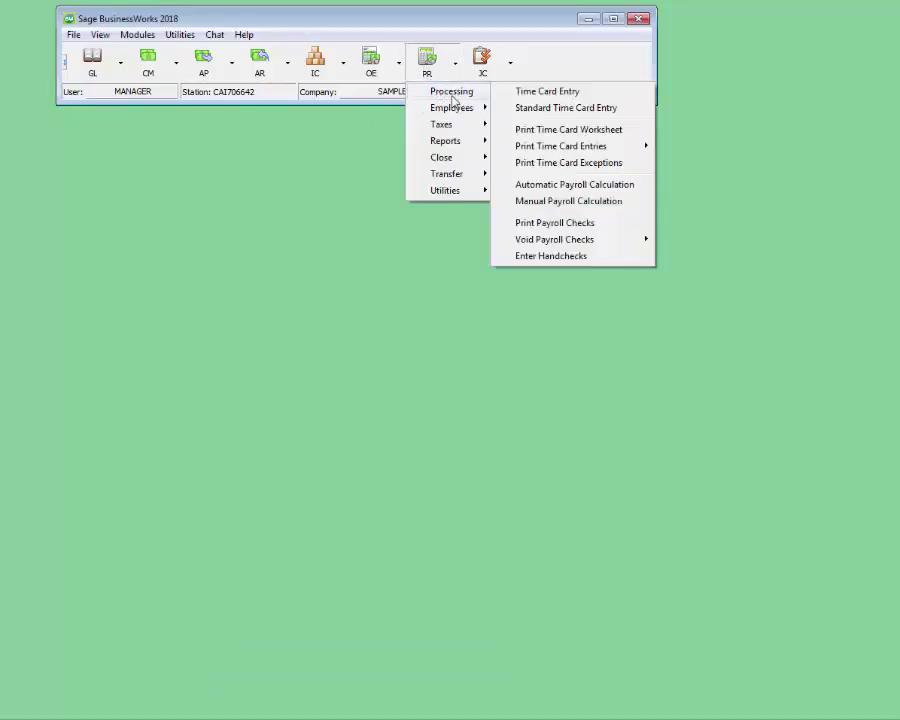
click(532, 226)
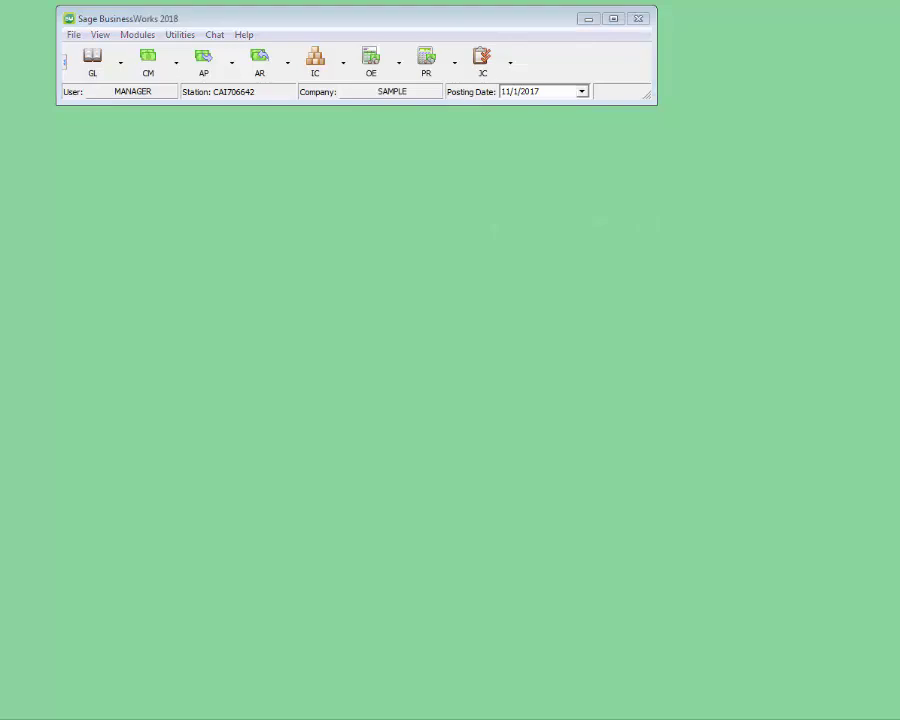
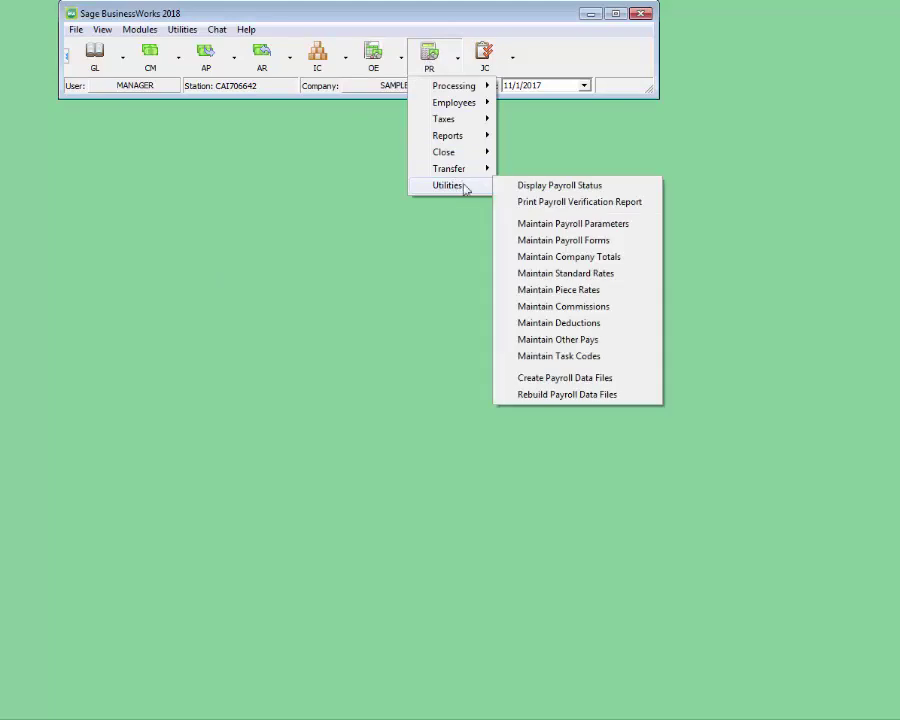
- Create a new payroll deduction with ID AUTO, description Auto Allowance and category Company-Ind
click(582, 325)
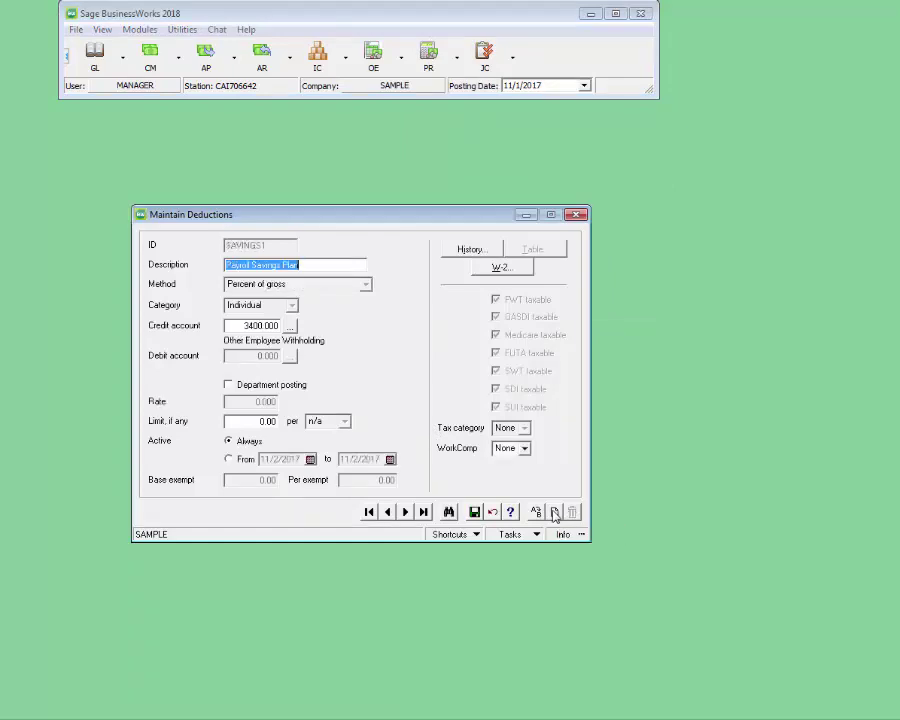
click(554, 512)
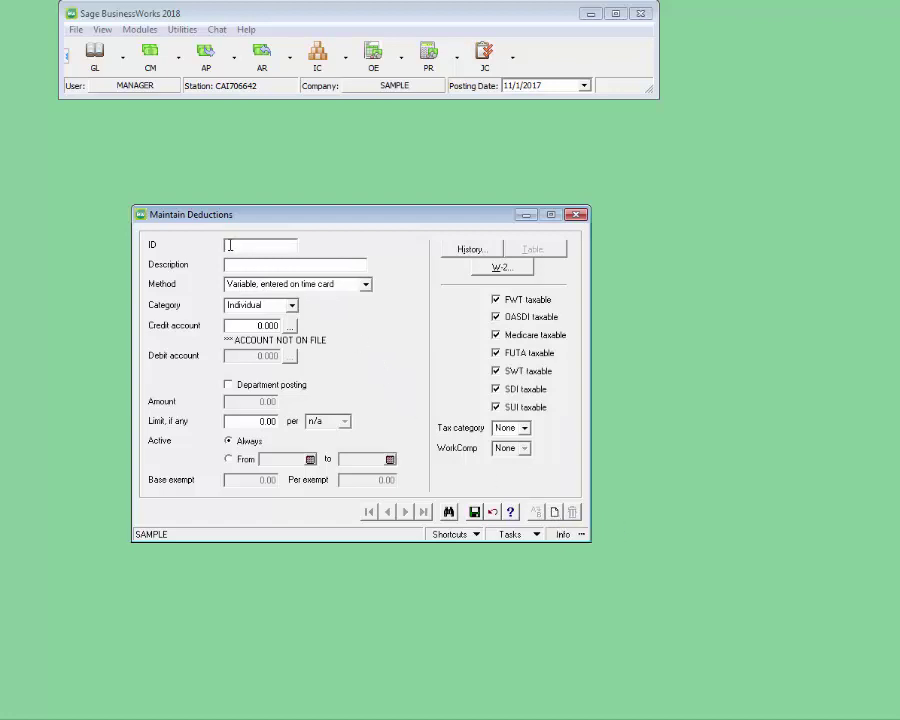
text(AUTO)
key(Tab)
text(Auto Allowance)
click(290, 306)
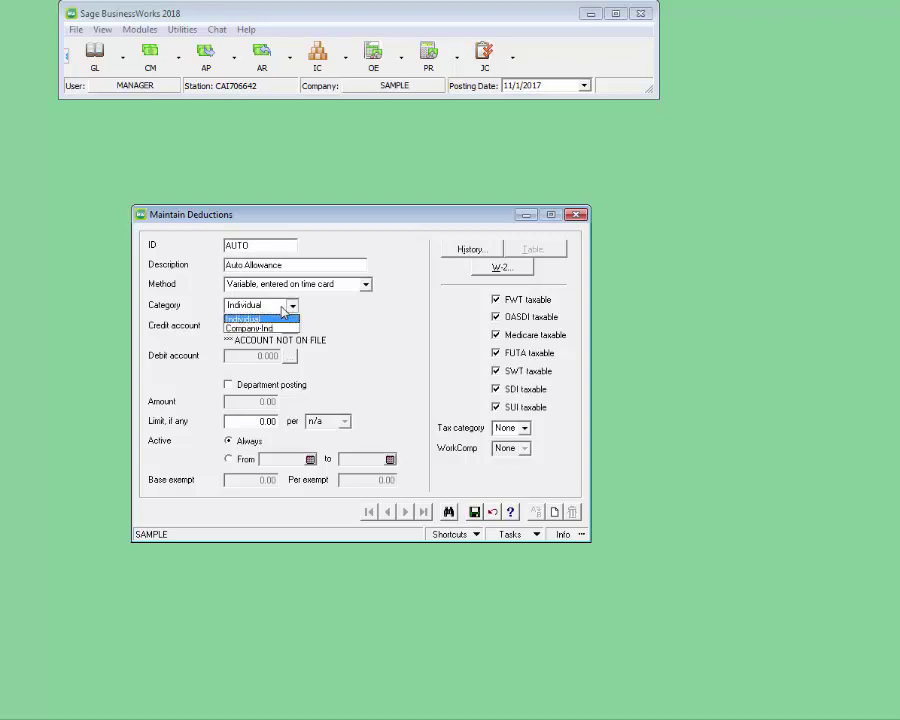
click(274, 329)
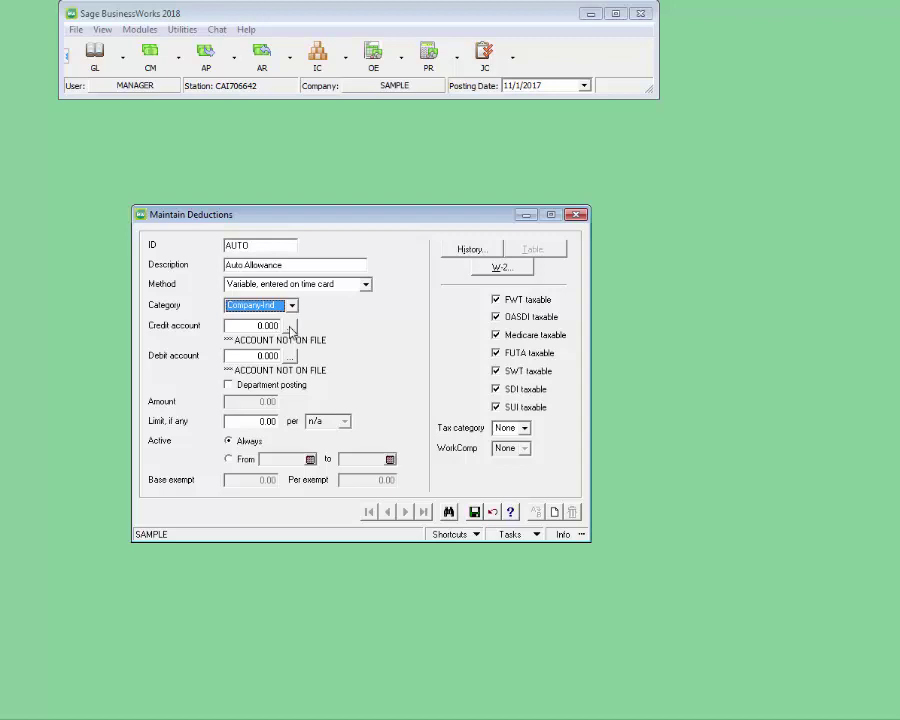
- Set the AUTO deduction's credit account to 3005.000, debit account to 7235.000, and active range from 12/15/2016 to 12/31/2016
click(290, 328)
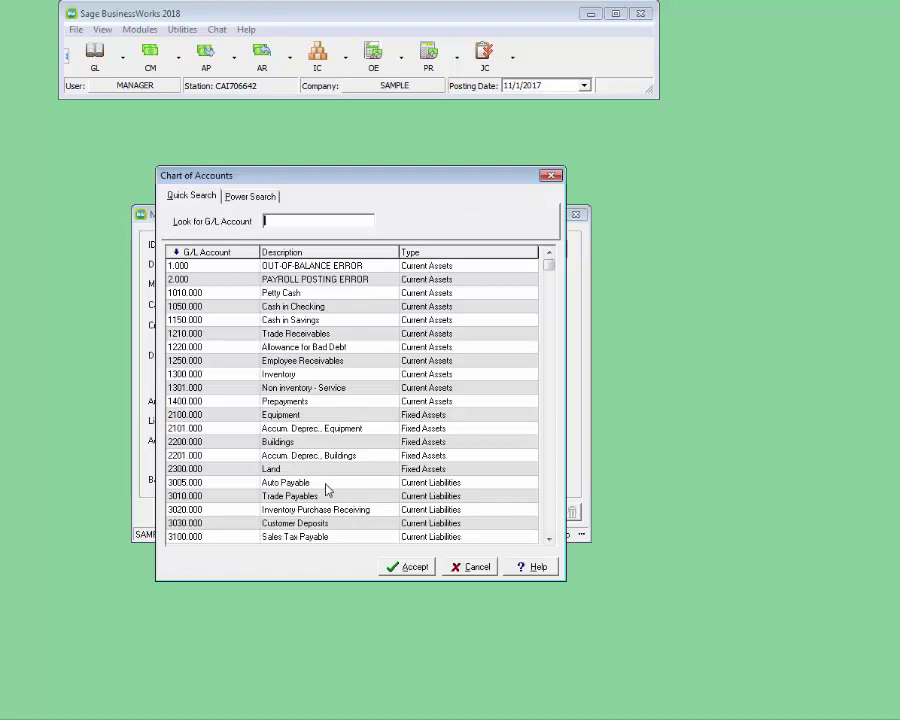
double_click(325, 488)
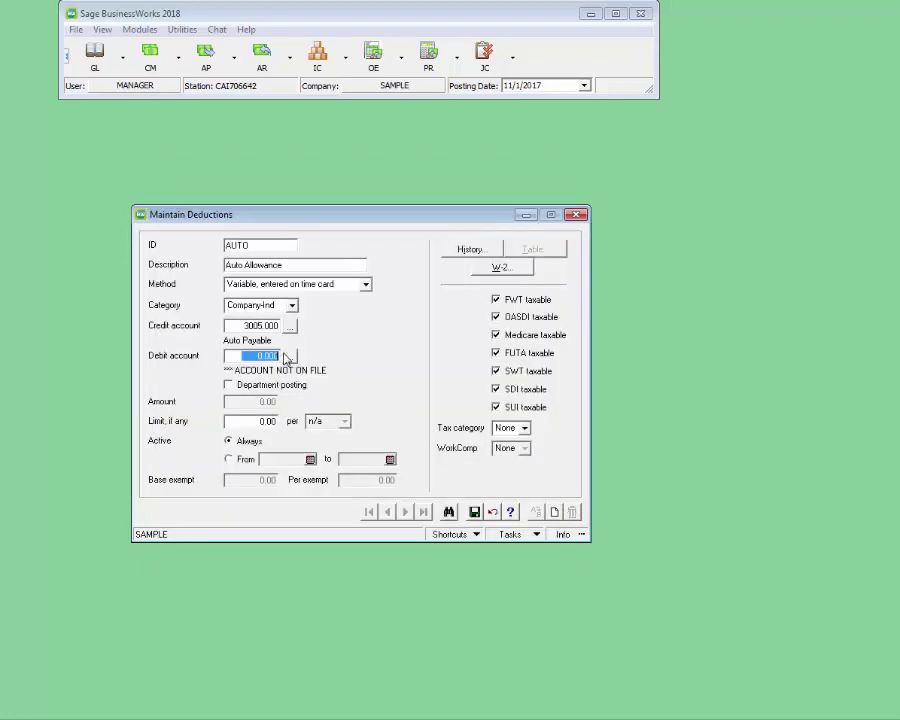
click(290, 356)
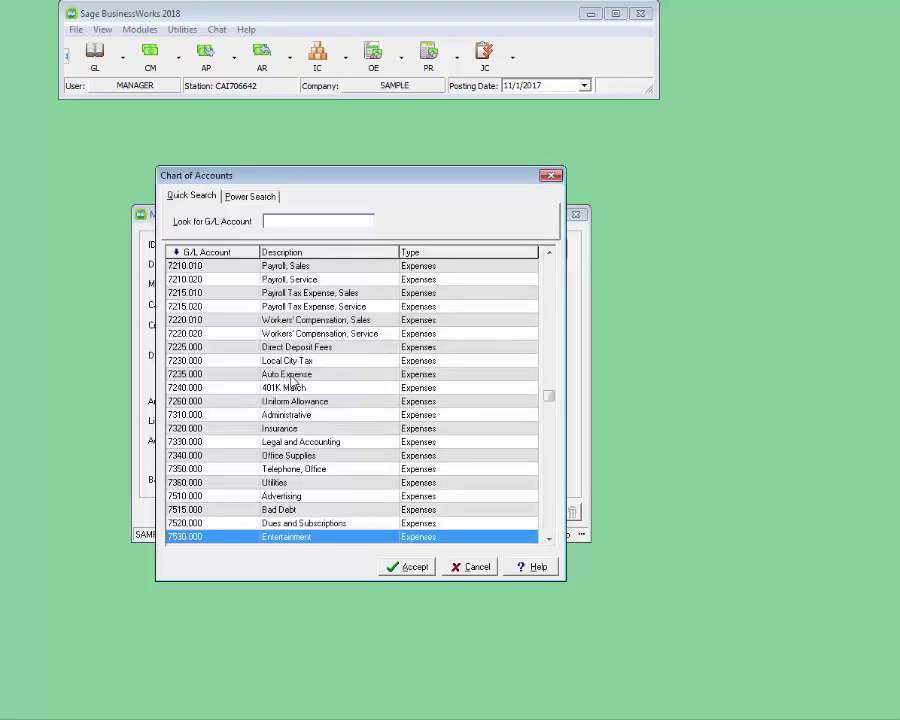
double_click(293, 375)
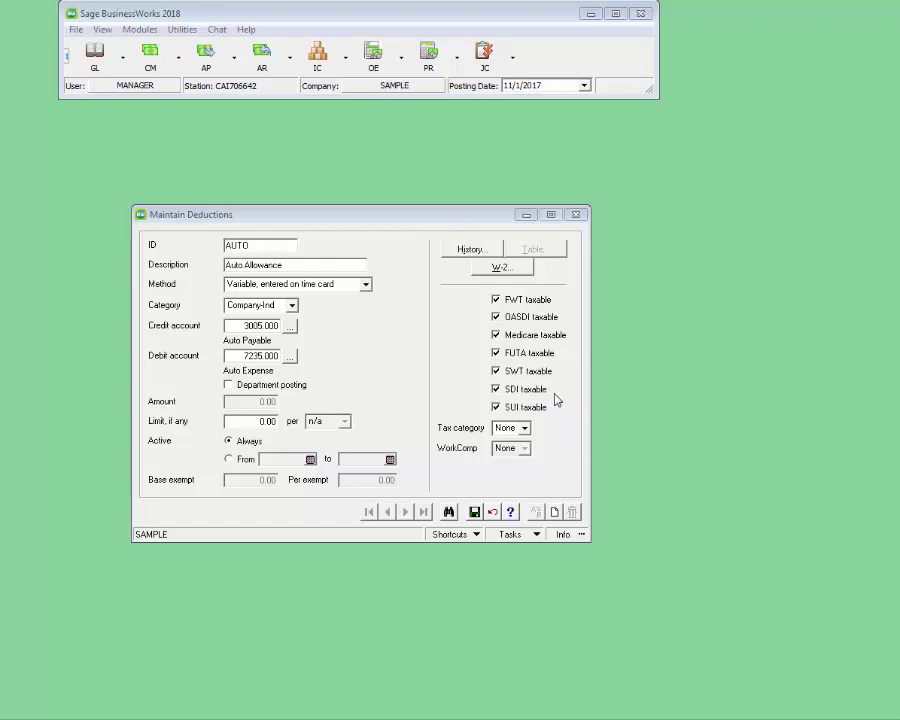
click(257, 462)
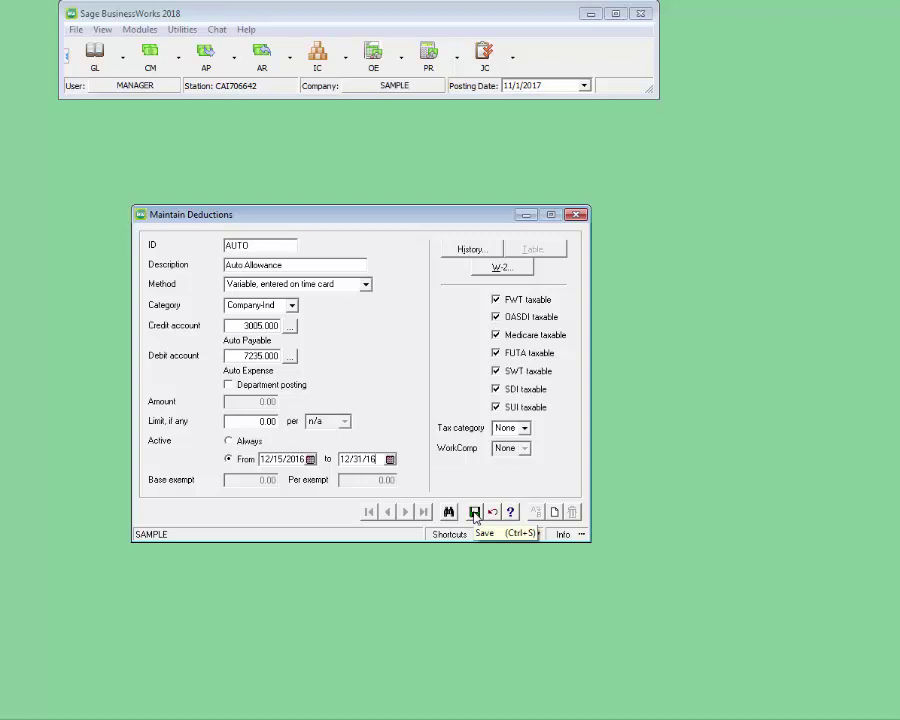
- Set the AUTO deduction's W-2 box number to 12 with ID AUTO, save the deduction and close its maintenance window
click(503, 270)
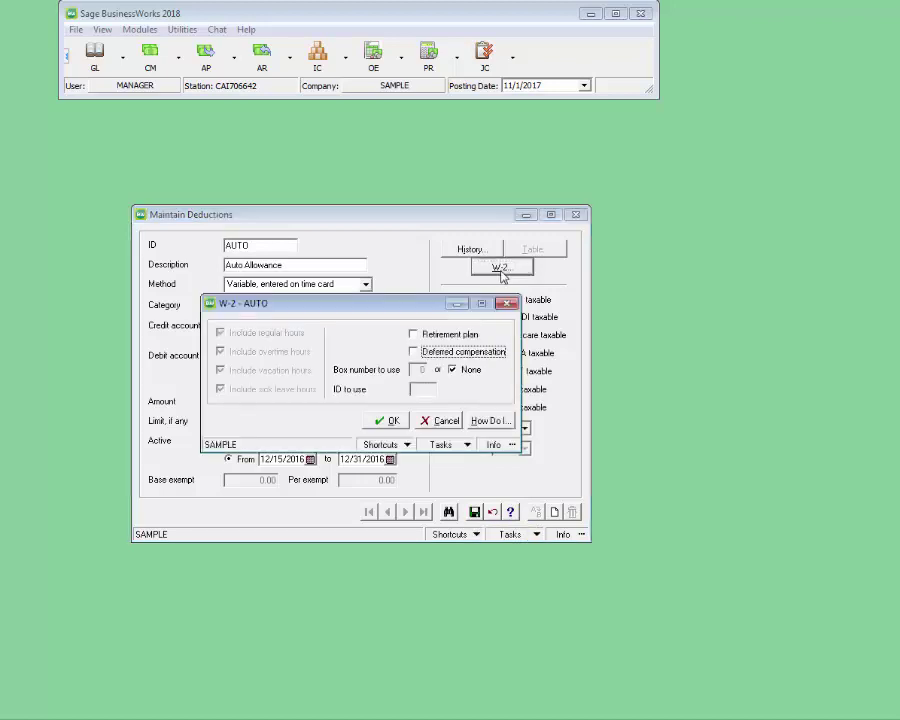
click(452, 370)
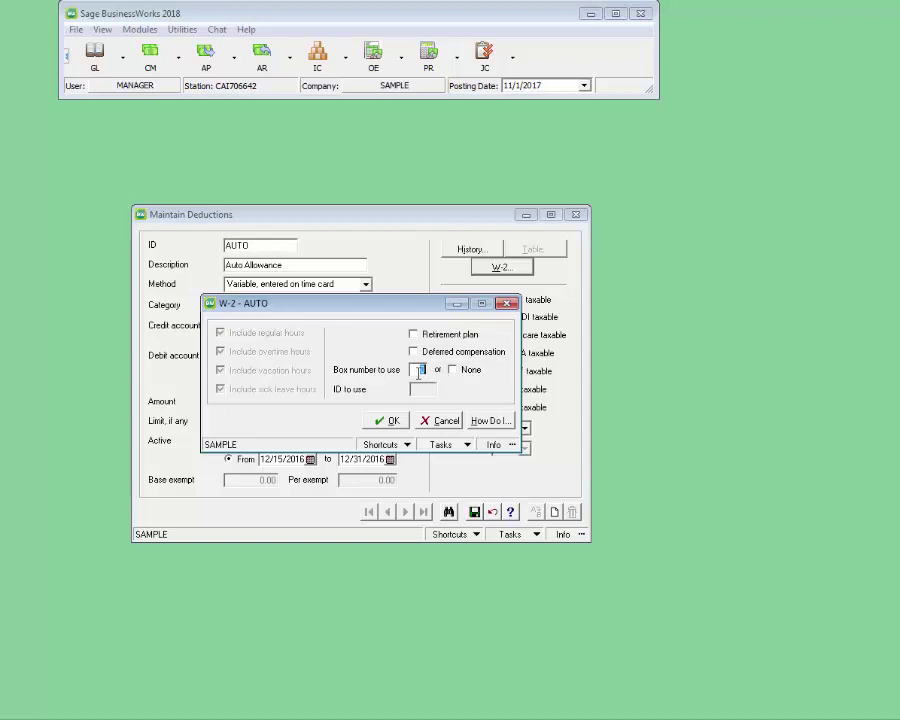
text(12)
key(Tab)
click(418, 388)
text(AUTO)
click(404, 421)
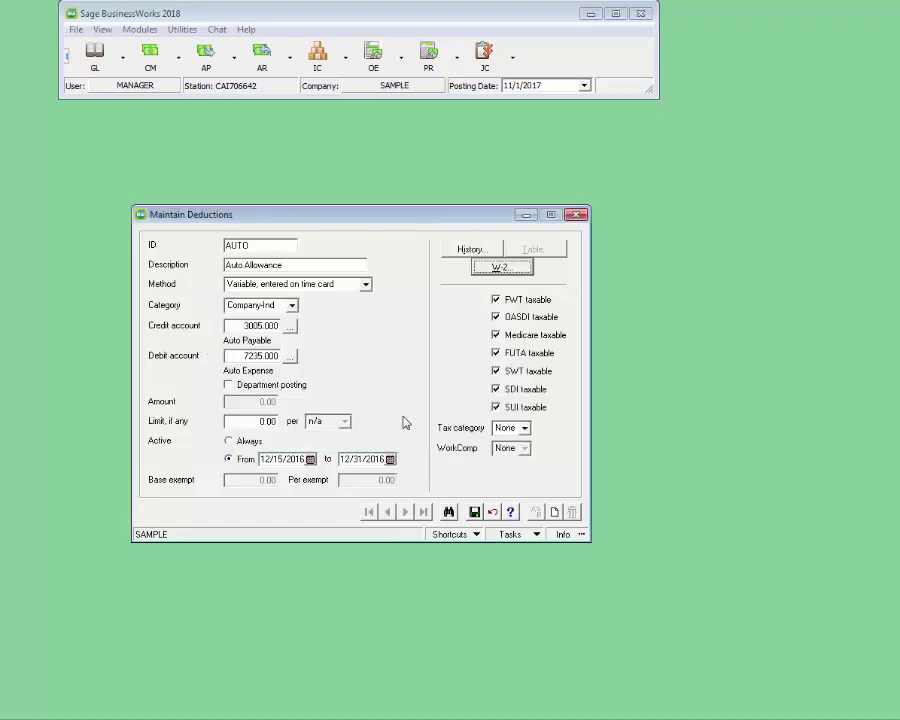
click(475, 512)
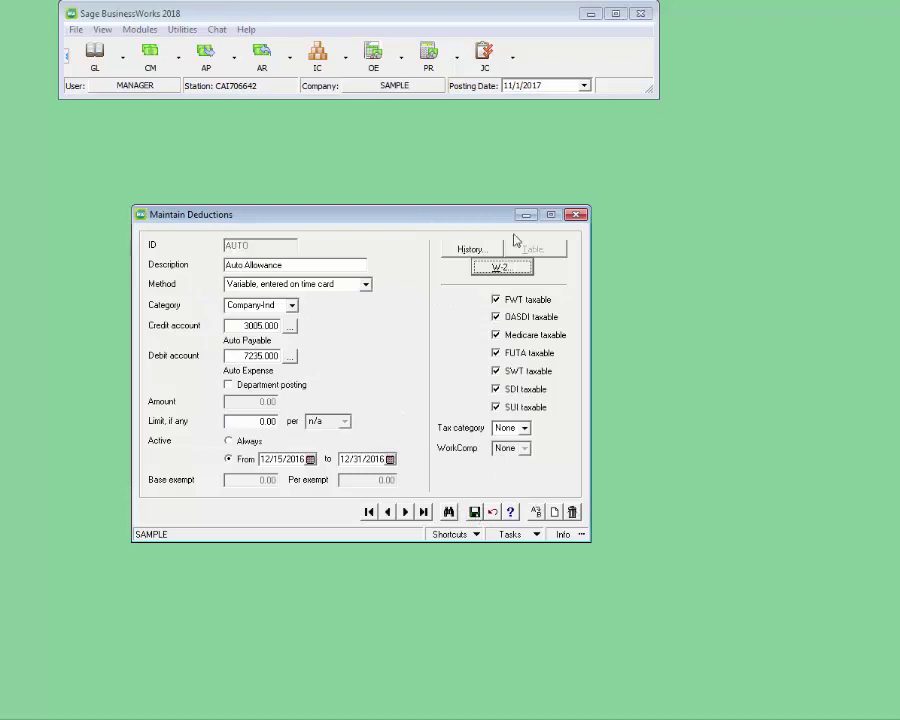
click(580, 216)
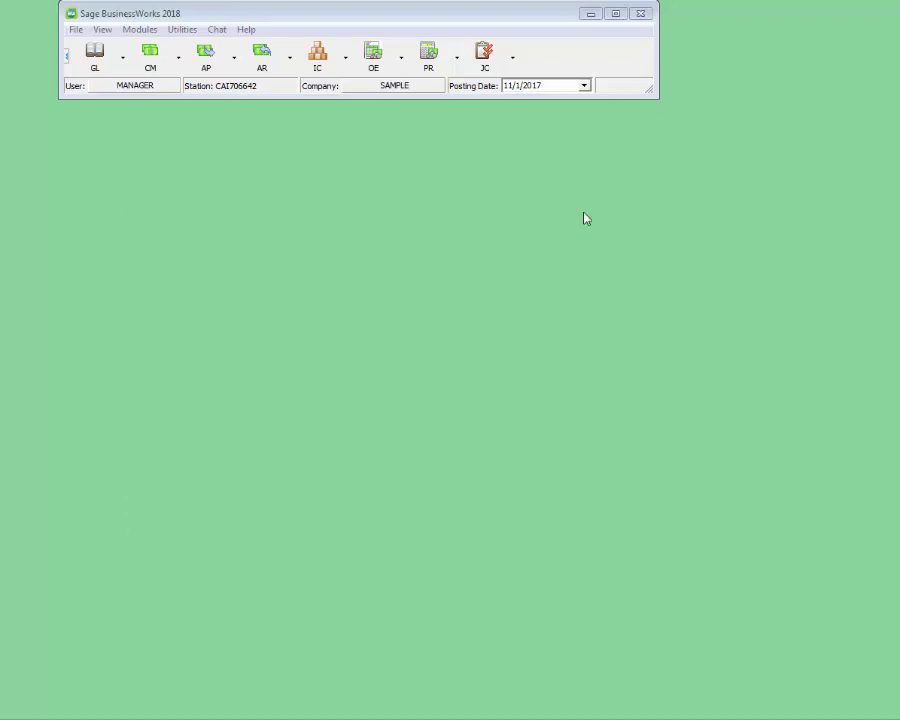
- Add the AUTO deduction with Active status to the second employee's payroll record, save the employee and close the record
click(459, 57)
mouse_move(465, 106)
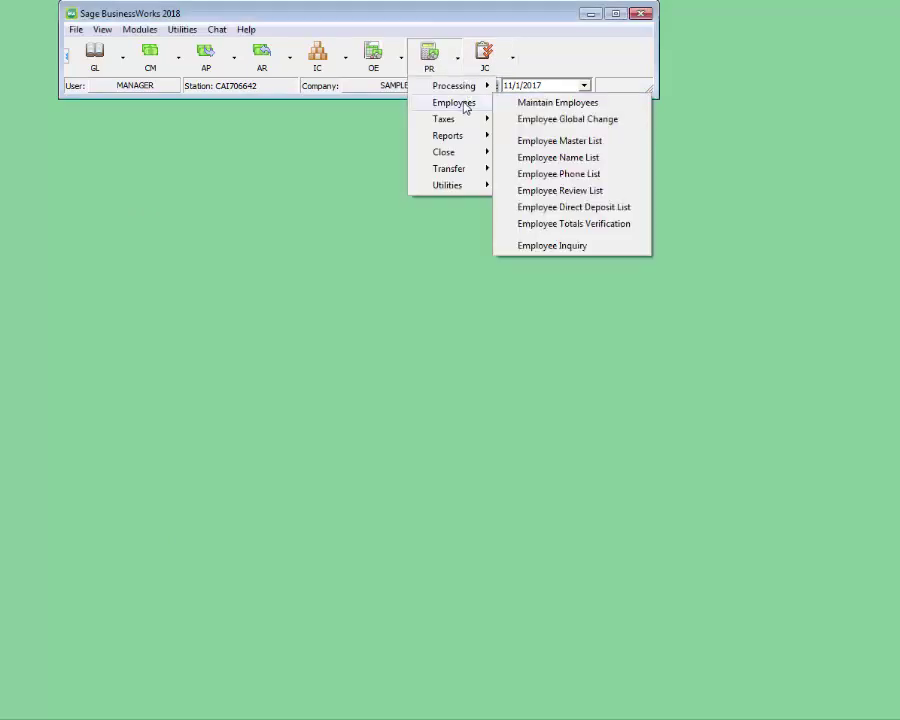
click(532, 104)
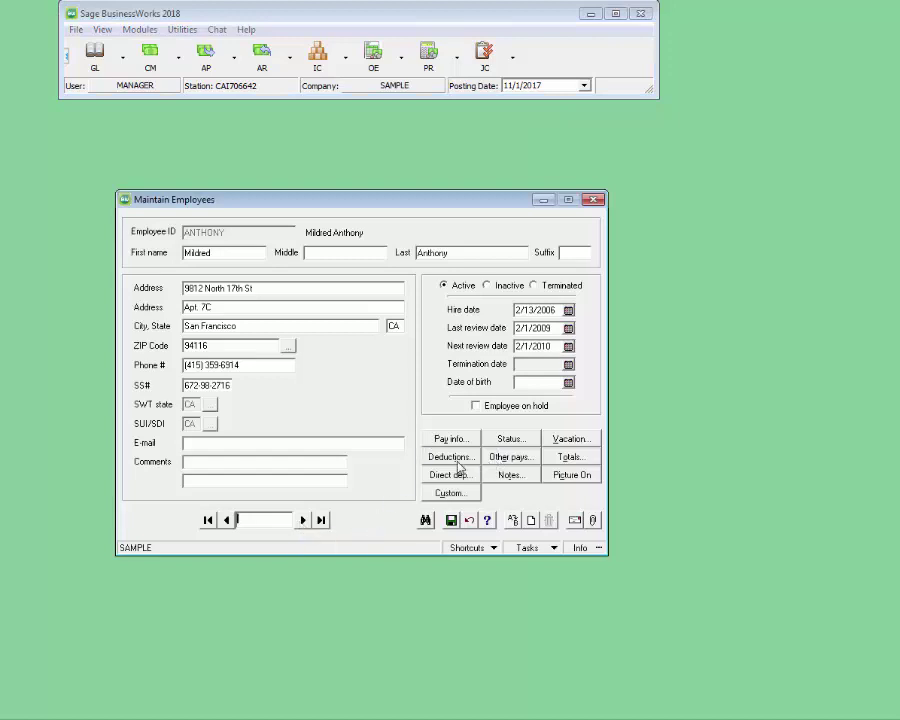
click(458, 461)
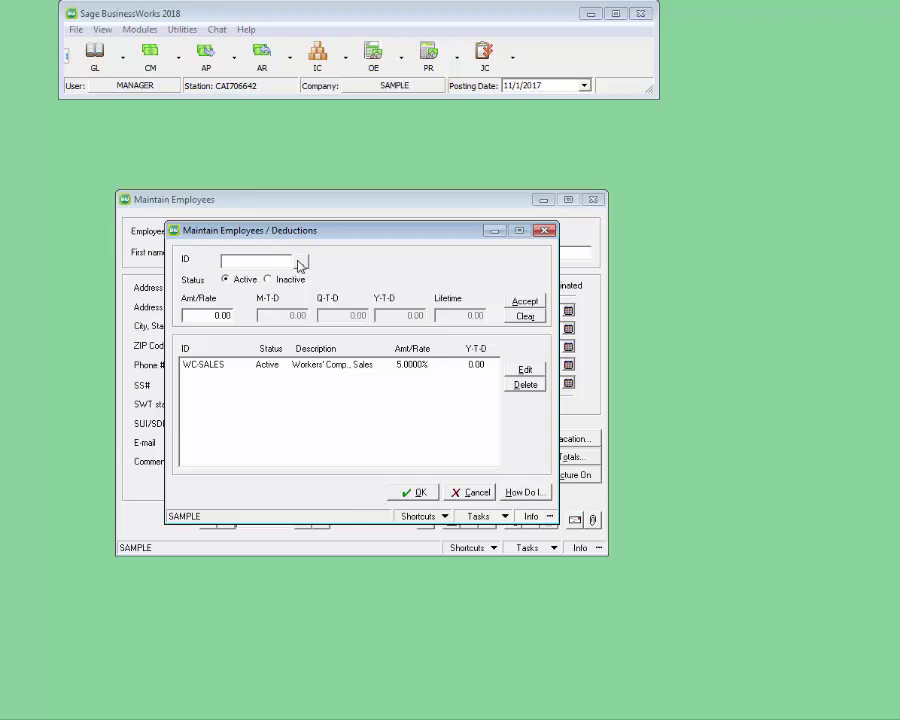
click(301, 262)
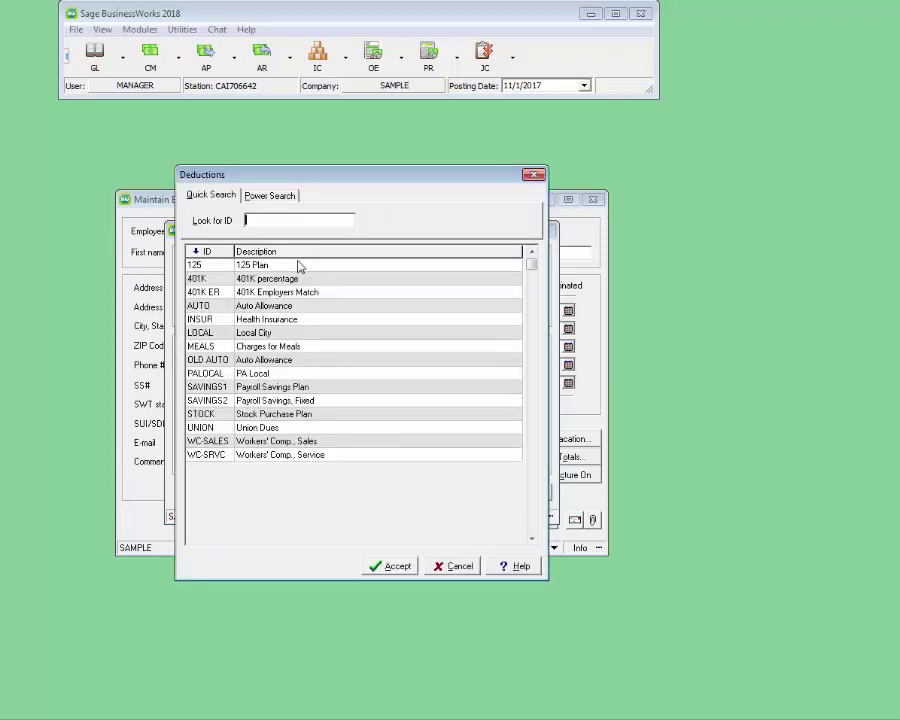
click(228, 308)
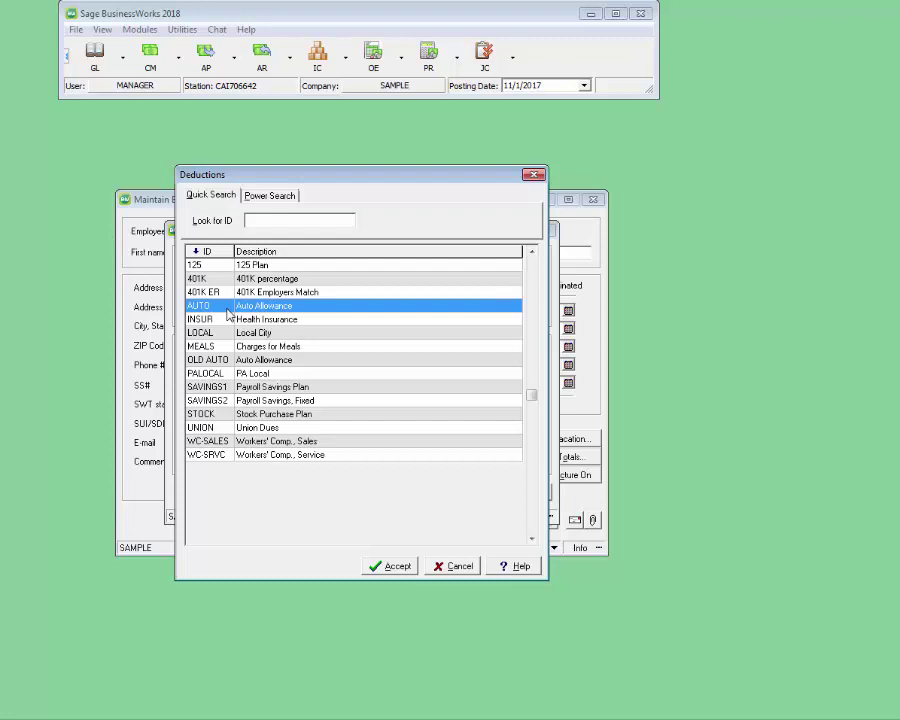
double_click(228, 308)
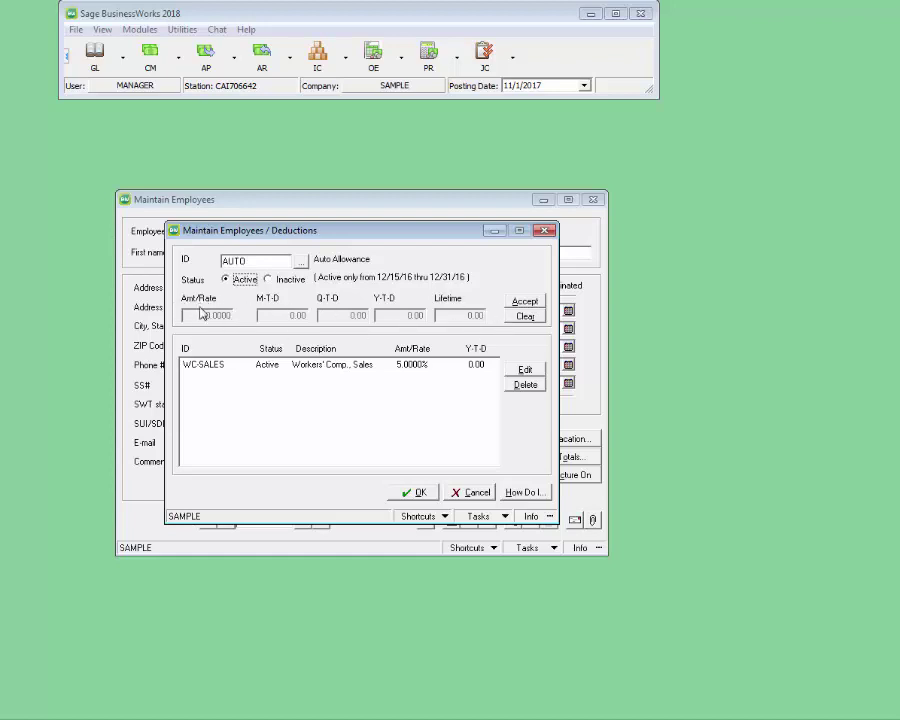
click(521, 302)
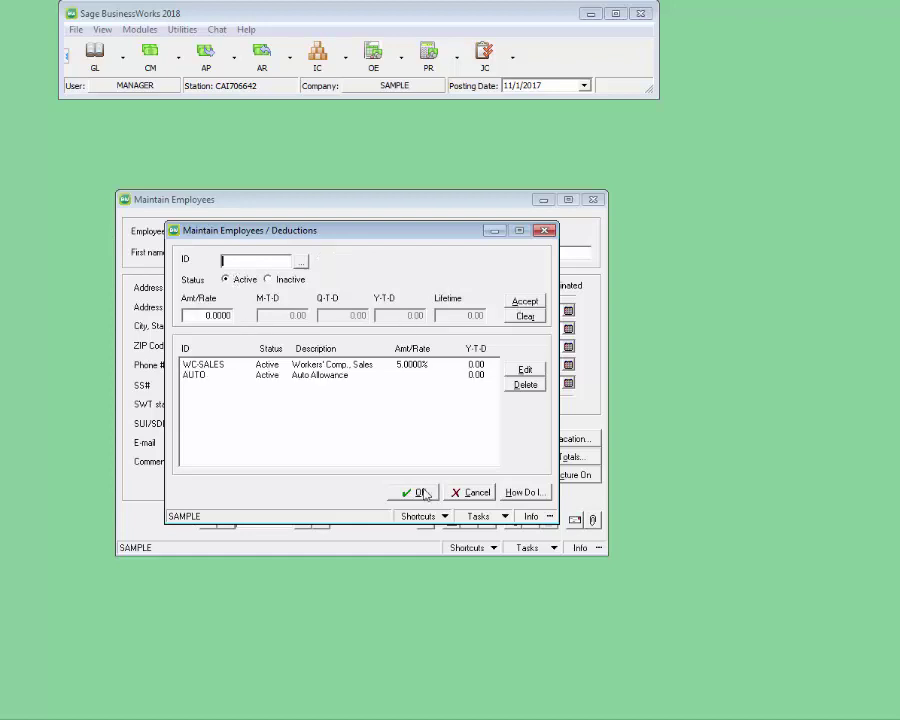
click(422, 493)
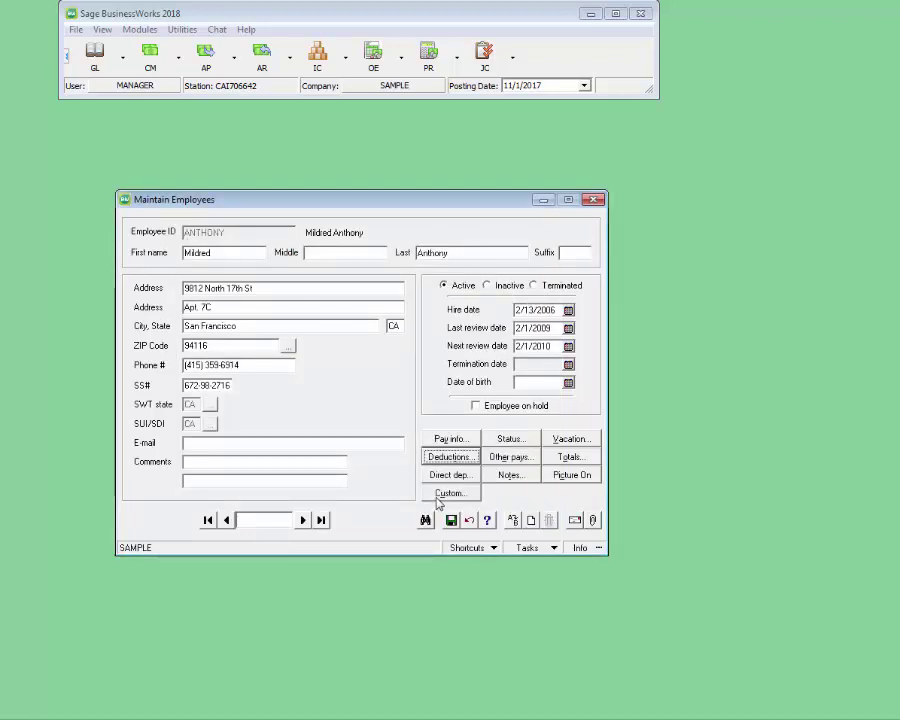
click(455, 521)
click(596, 201)
- Start a time card for the second listed employee and add Regular earnings at an hourly rate of 40 for 40 hours
click(457, 57)
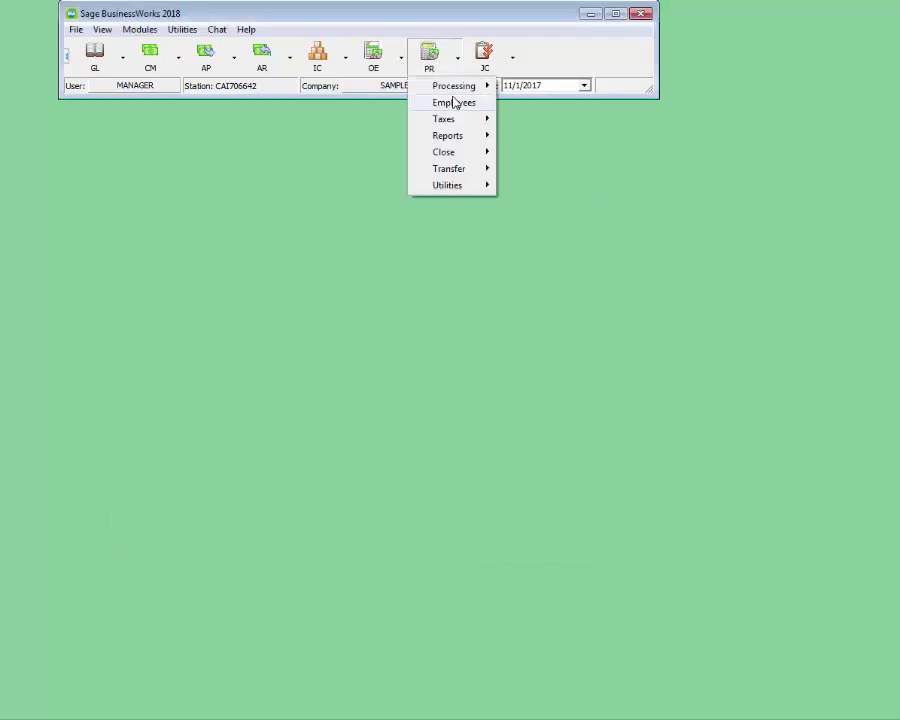
mouse_move(458, 88)
click(544, 88)
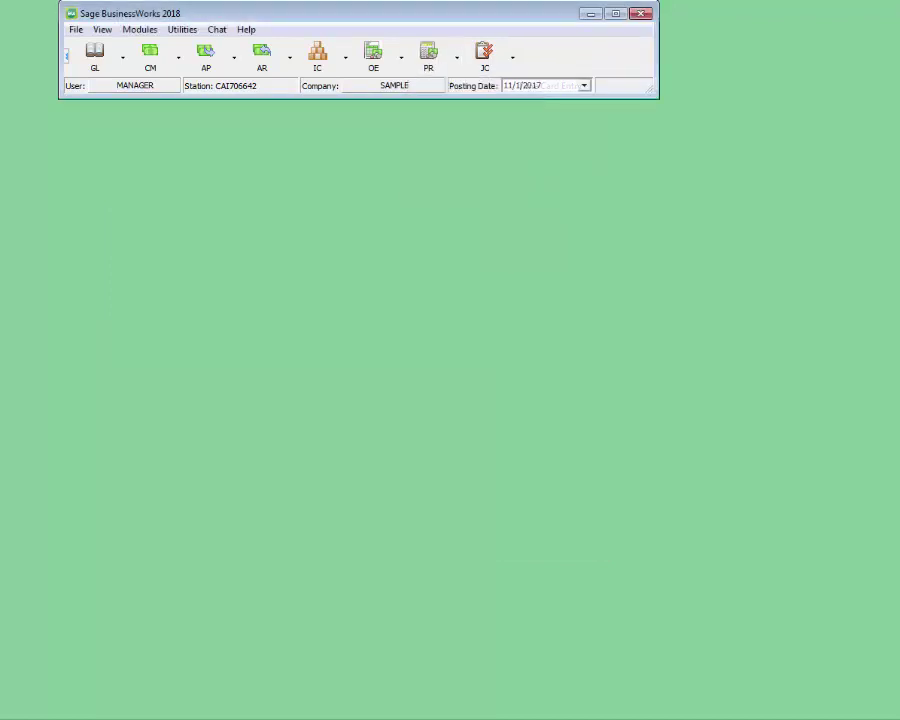
click(345, 245)
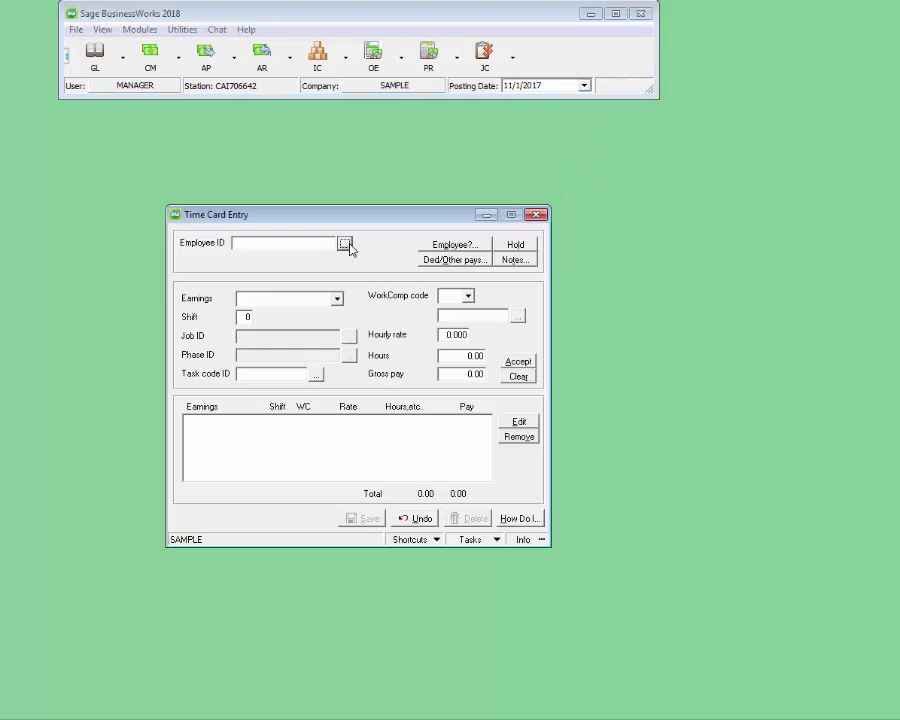
double_click(265, 282)
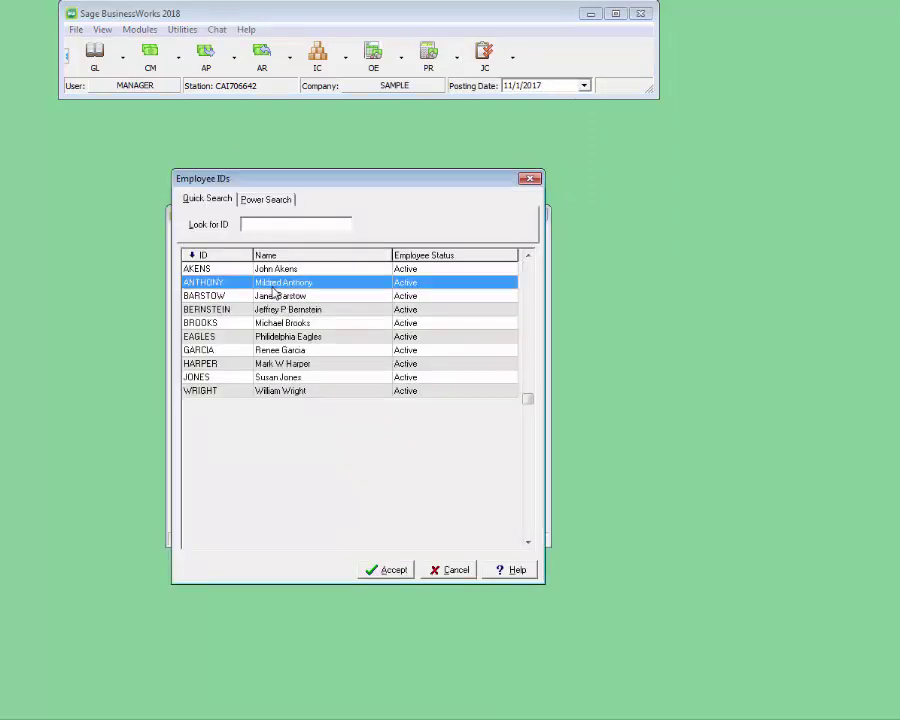
click(337, 298)
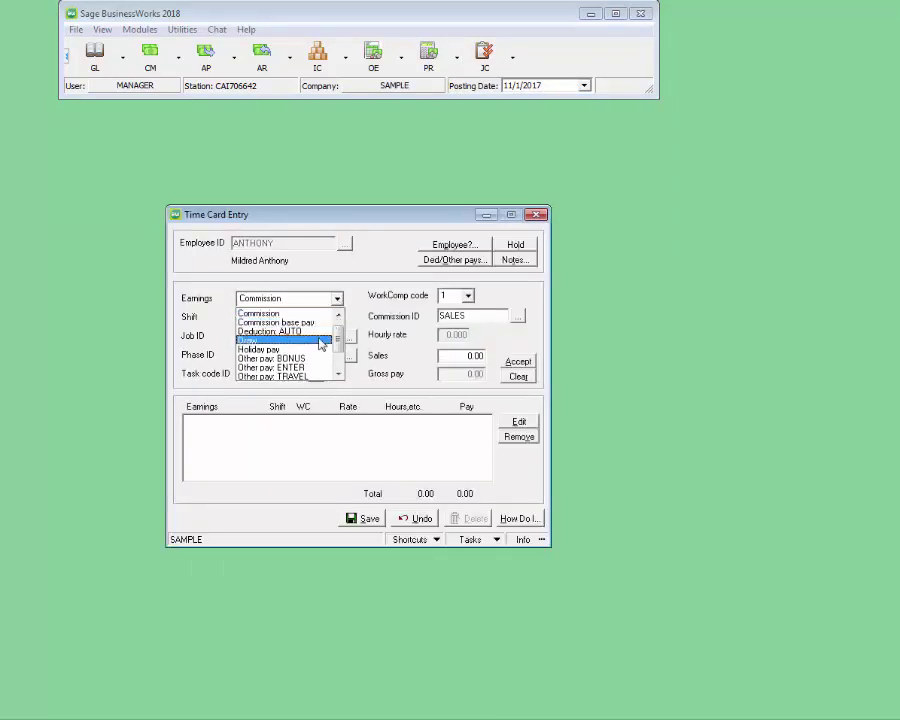
scroll(340, 346, up, 1)
scroll(316, 344, down, 3)
click(300, 358)
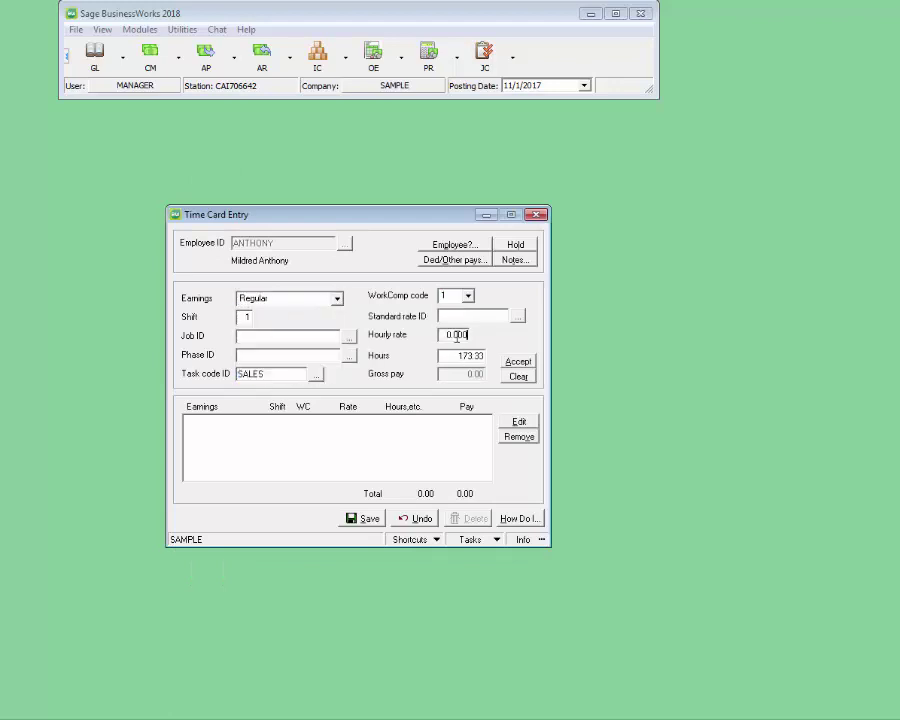
click(457, 336)
text(40)
key(Tab)
text(40)
key(Return)
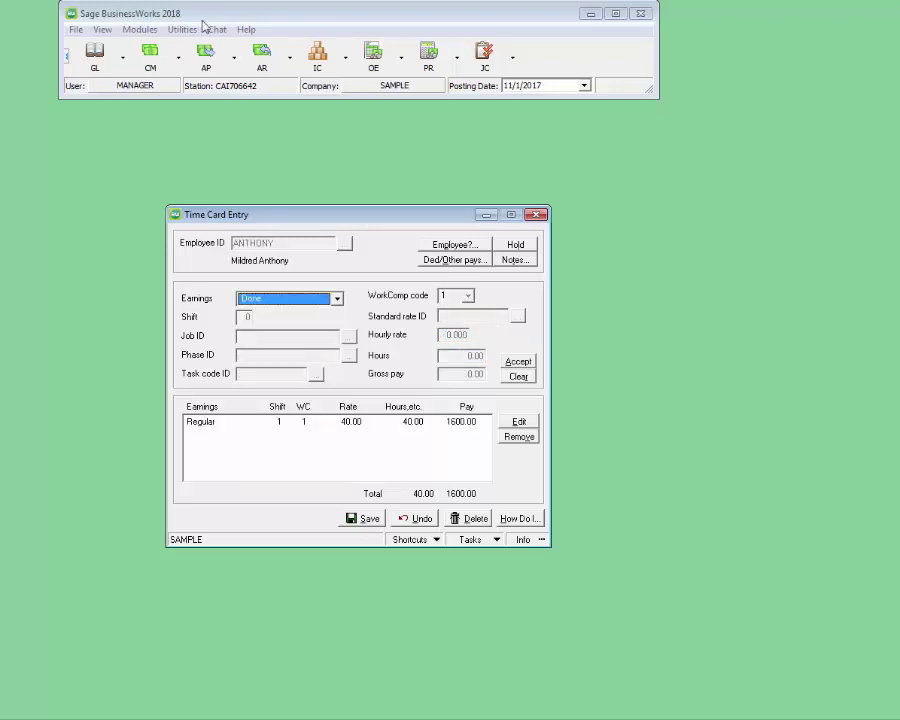
- Add the AUTO deduction with an amount of 100 to the time card, save it and close time card entry
click(337, 299)
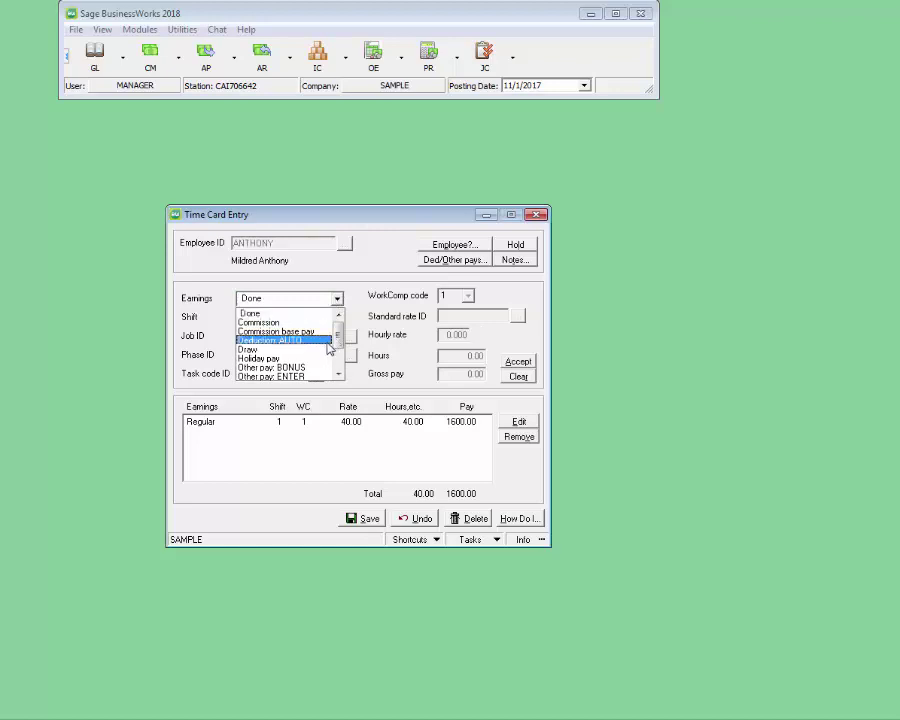
click(313, 341)
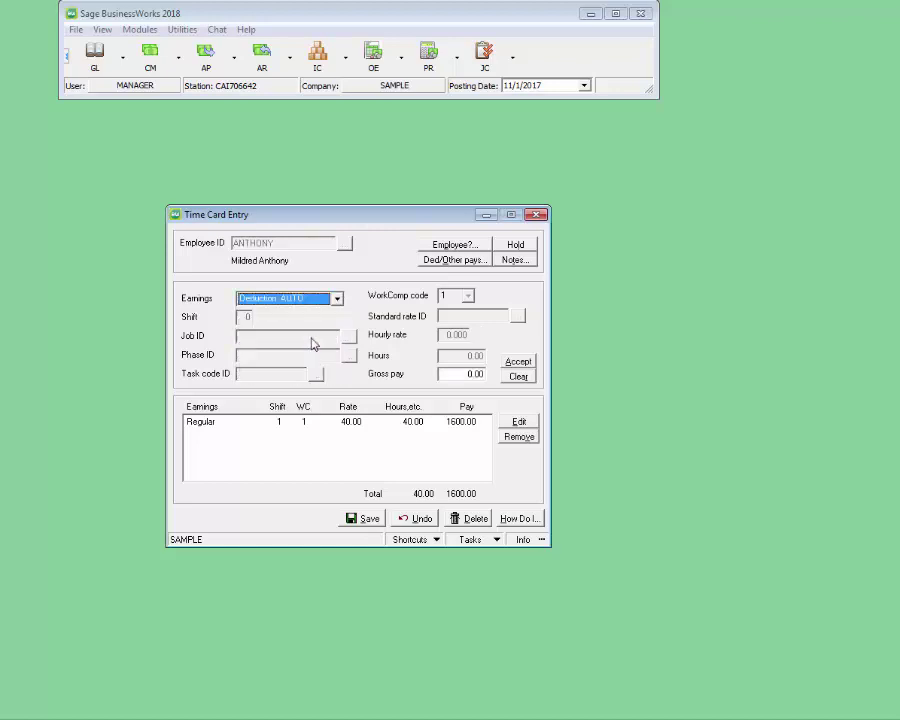
double_click(473, 374)
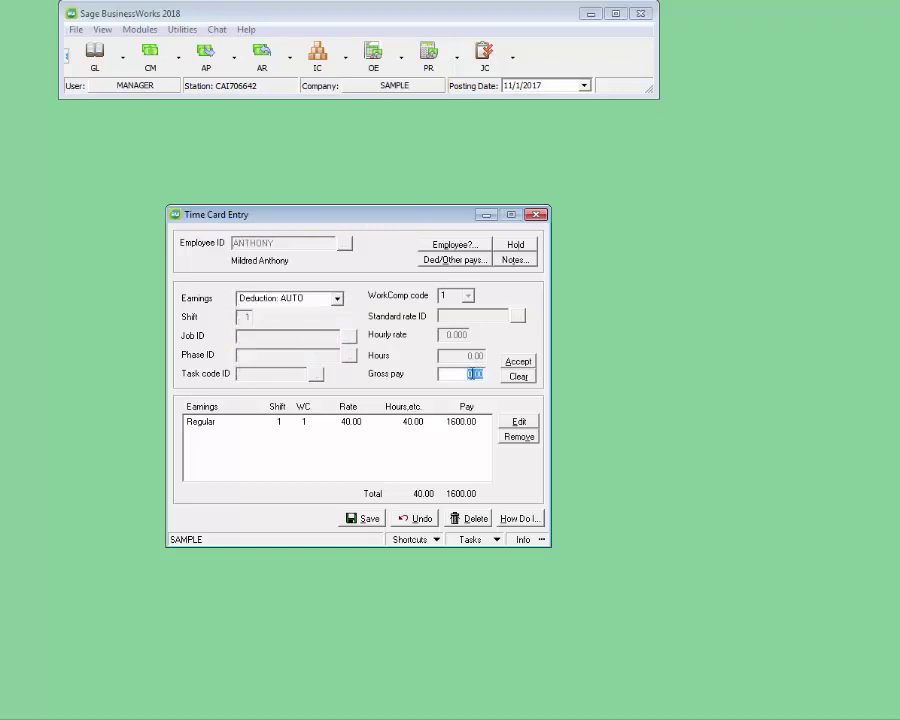
text(100)
key(Return)
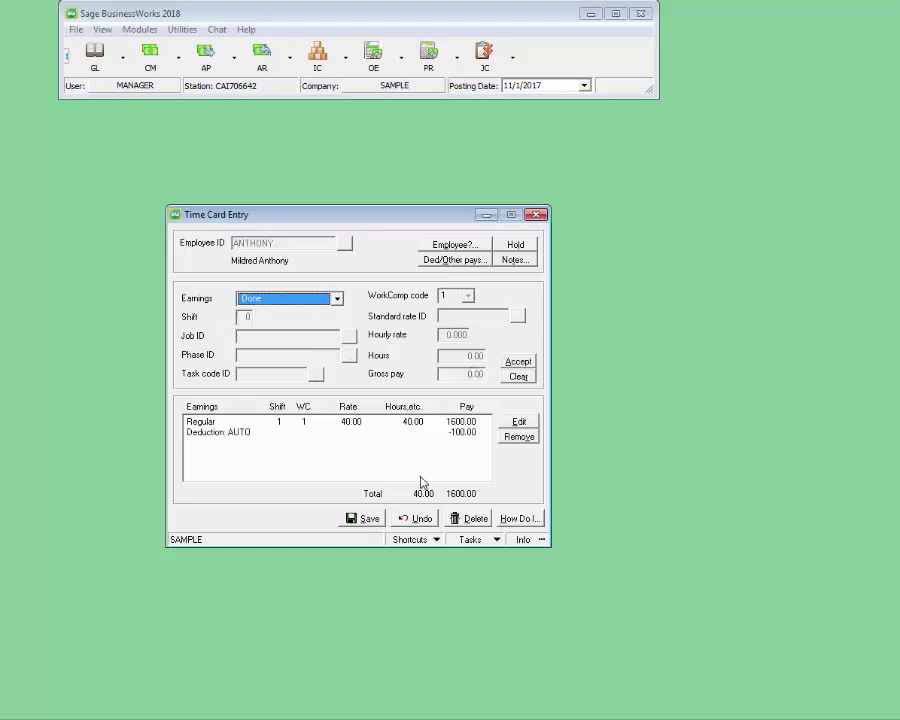
click(369, 519)
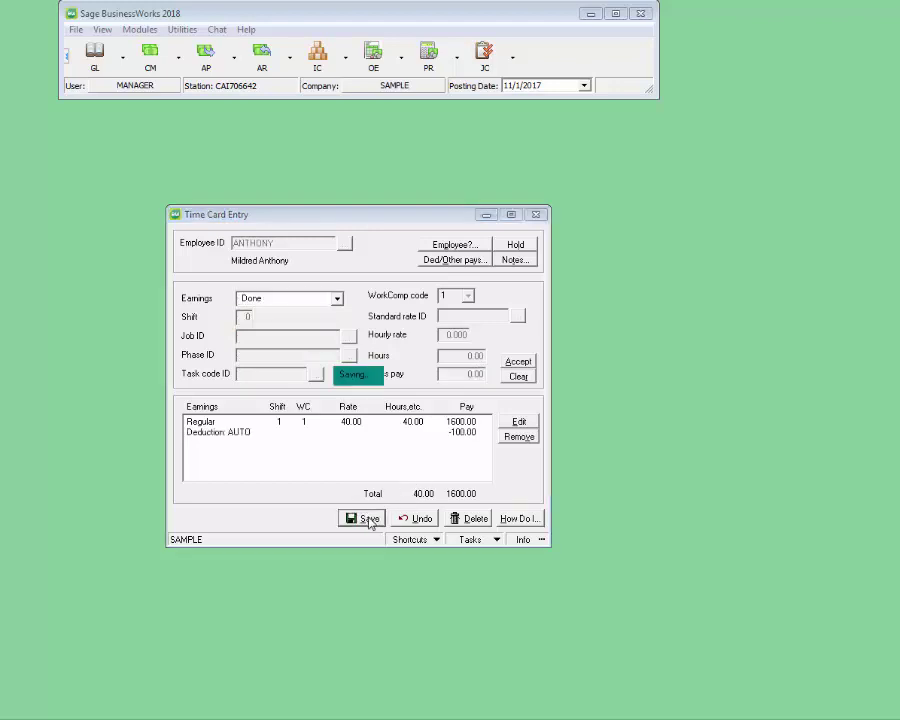
click(541, 216)
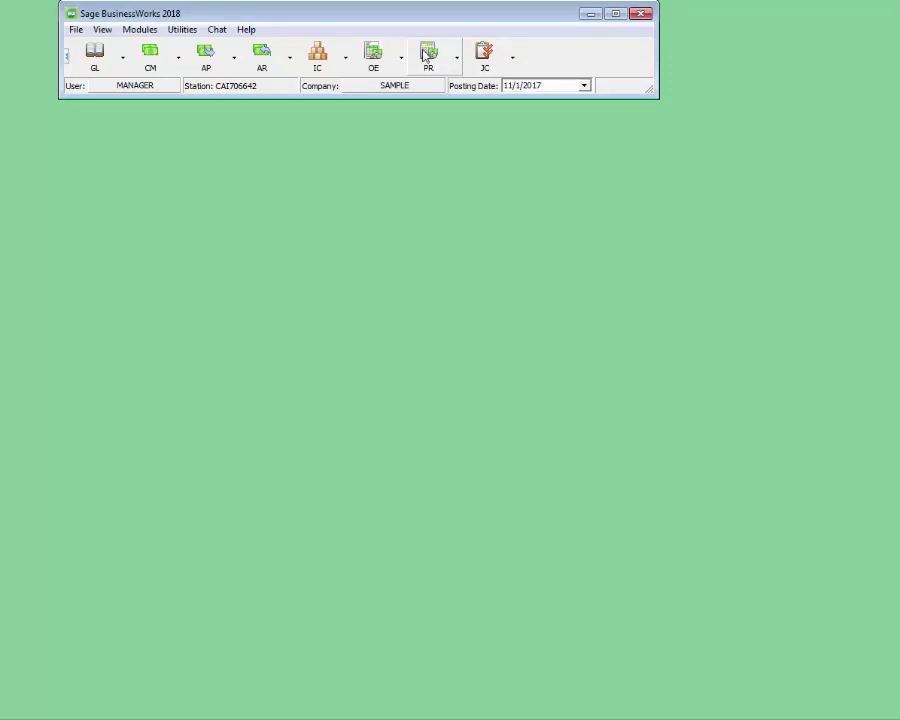
- Run the automatic payroll calculation for the second employee only, keeping all departments, pay periods and pay types
click(425, 55)
mouse_move(436, 86)
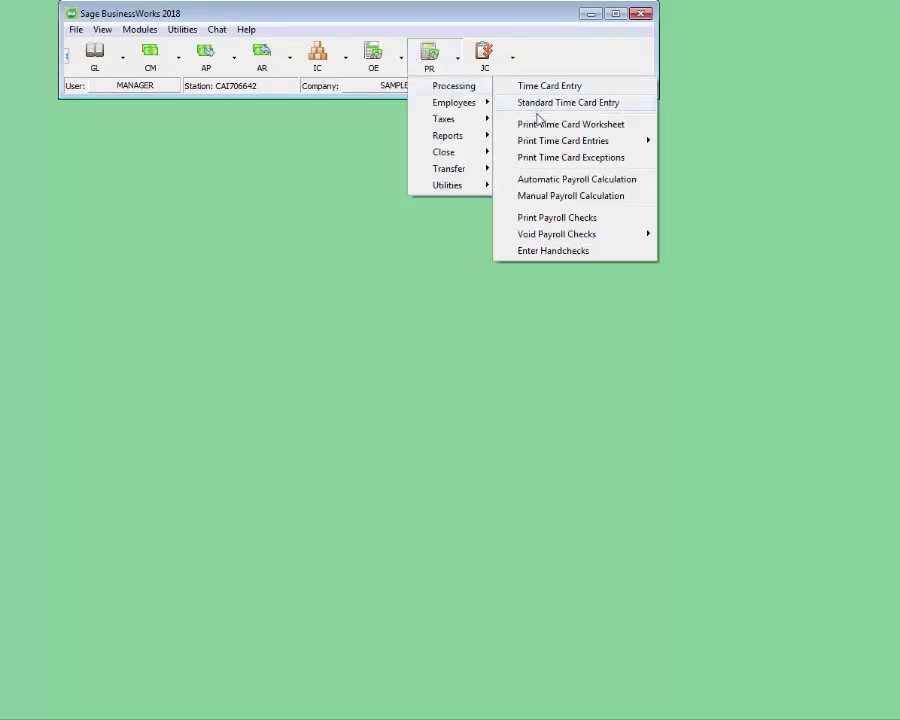
click(546, 179)
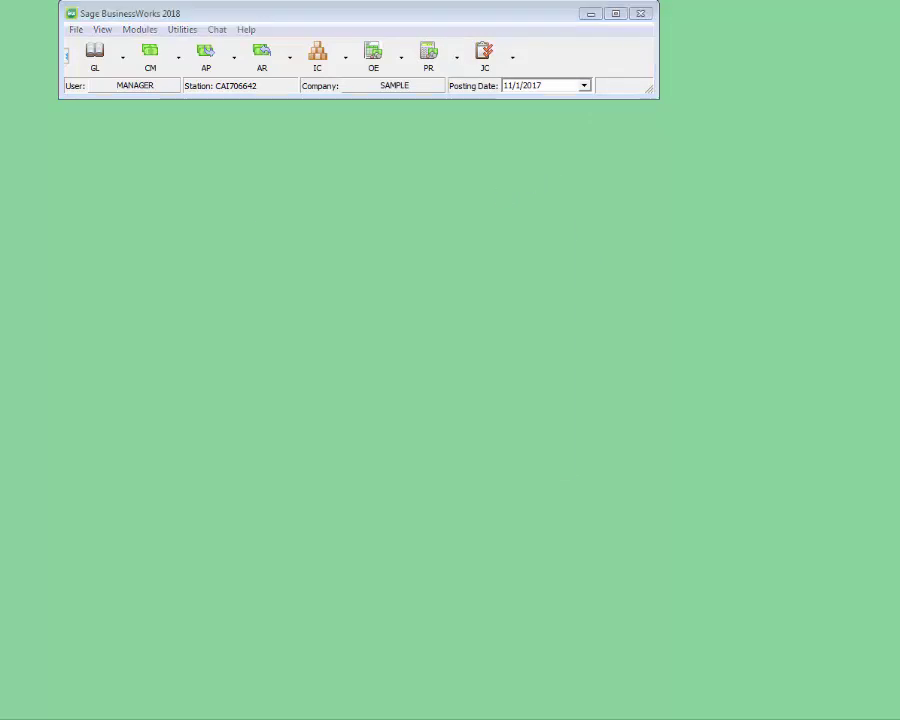
click(331, 261)
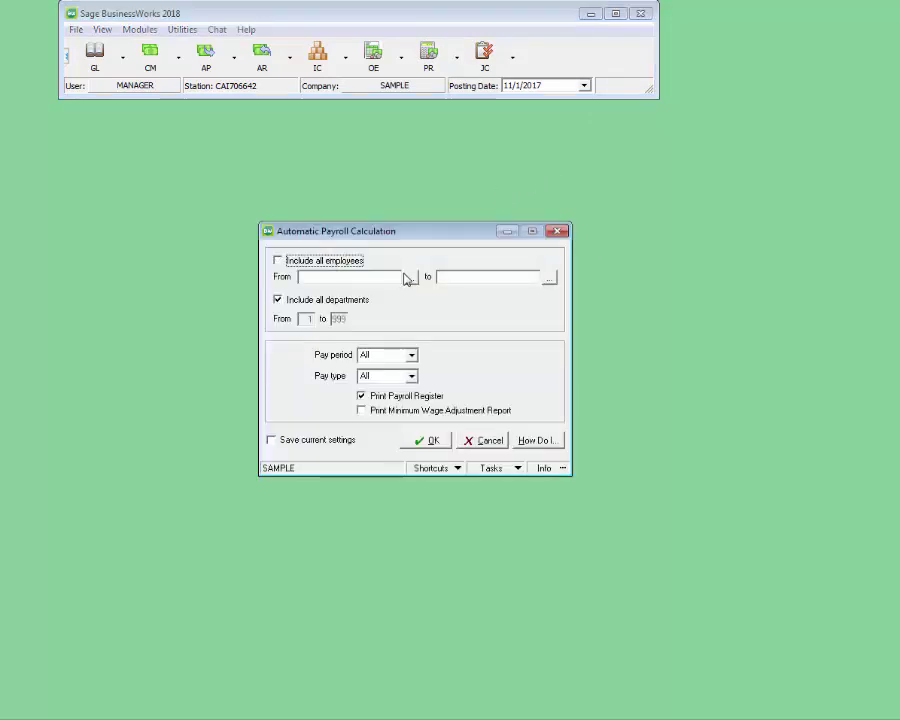
click(410, 279)
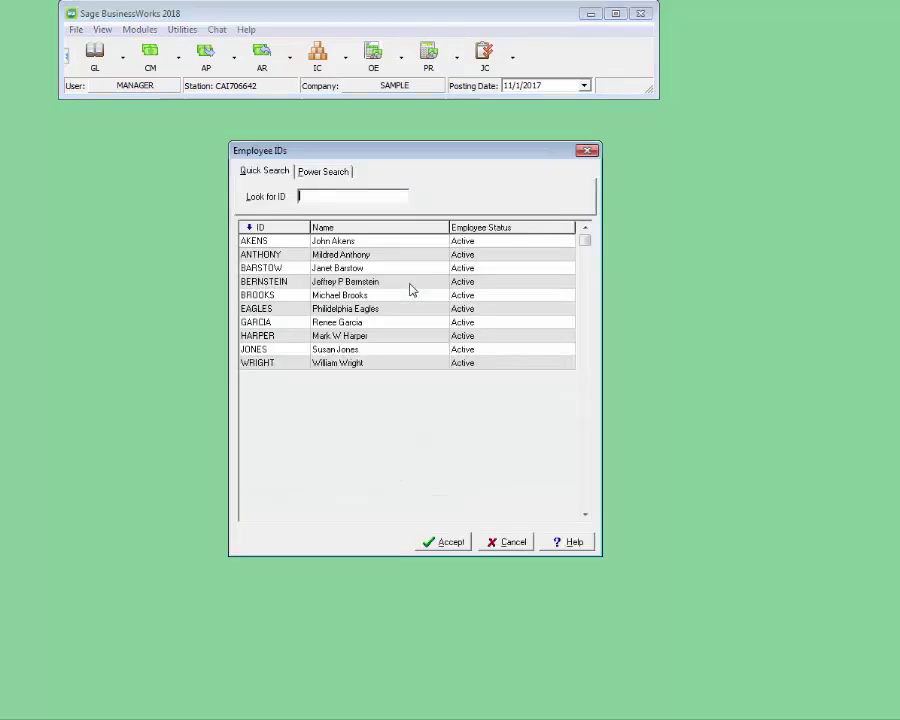
double_click(335, 257)
click(424, 438)
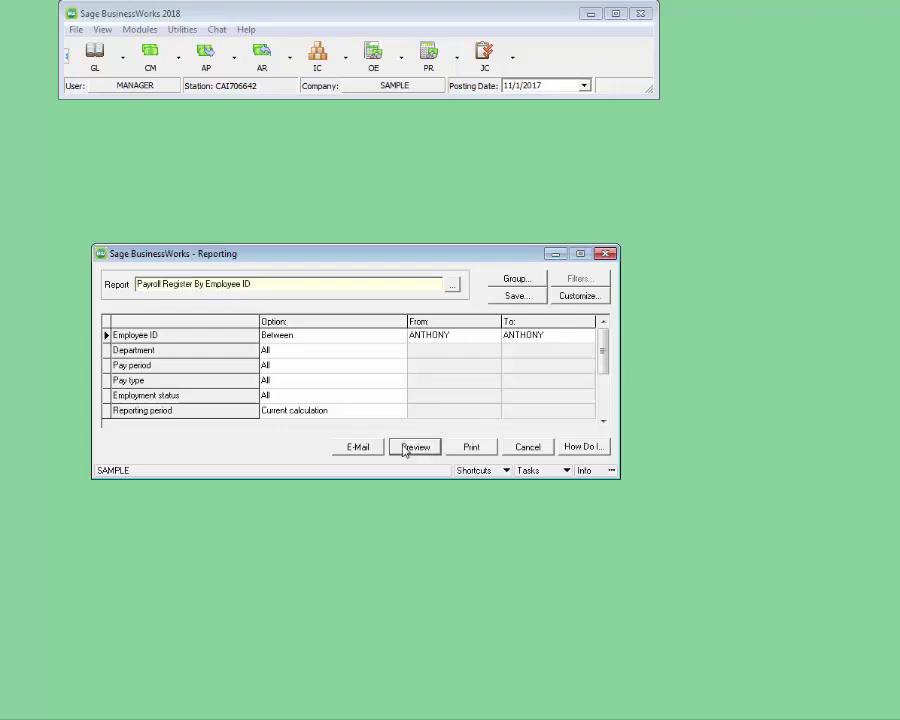
- Preview the Payroll Register By Employee ID to check the AUTO deduction, and close the report
click(406, 449)
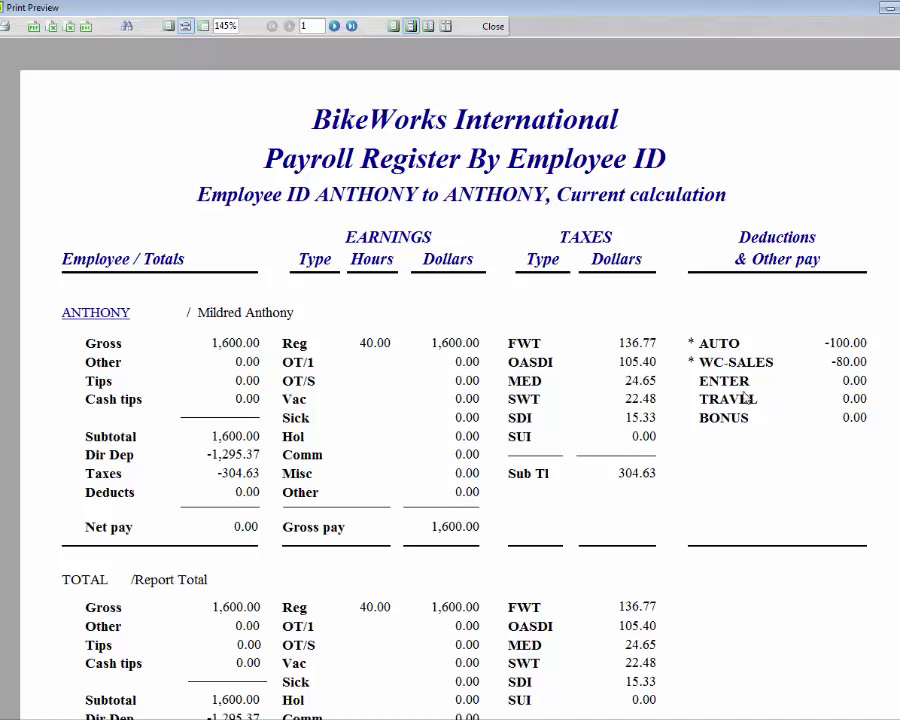
click(493, 26)
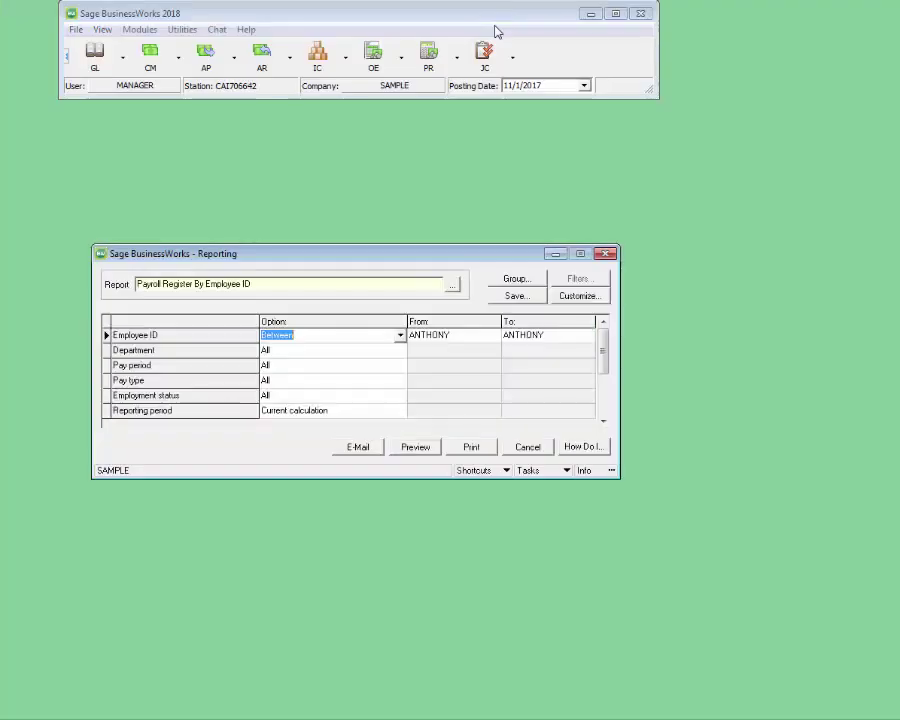
click(606, 254)
- Review the employee's federal and state taxable pay in a manual payroll calculation based on the calculated check, exiting without saving
click(429, 60)
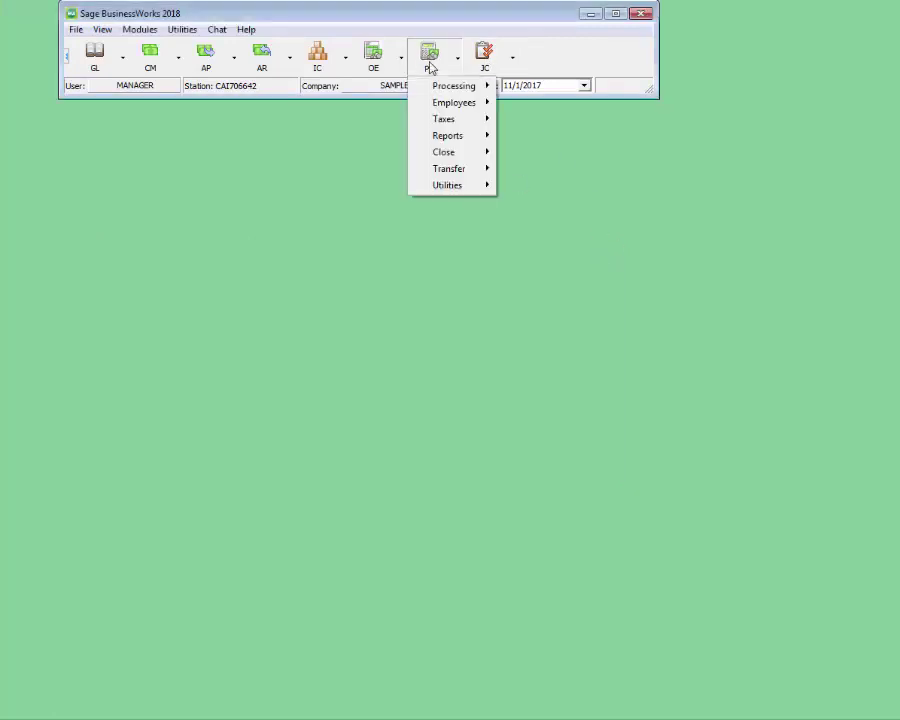
mouse_move(438, 85)
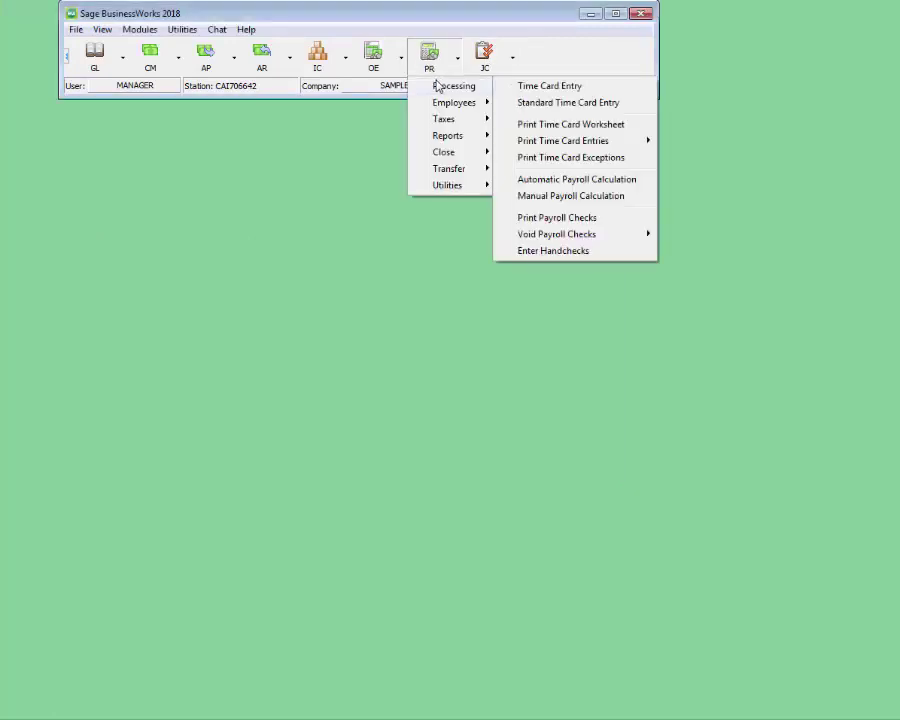
click(616, 199)
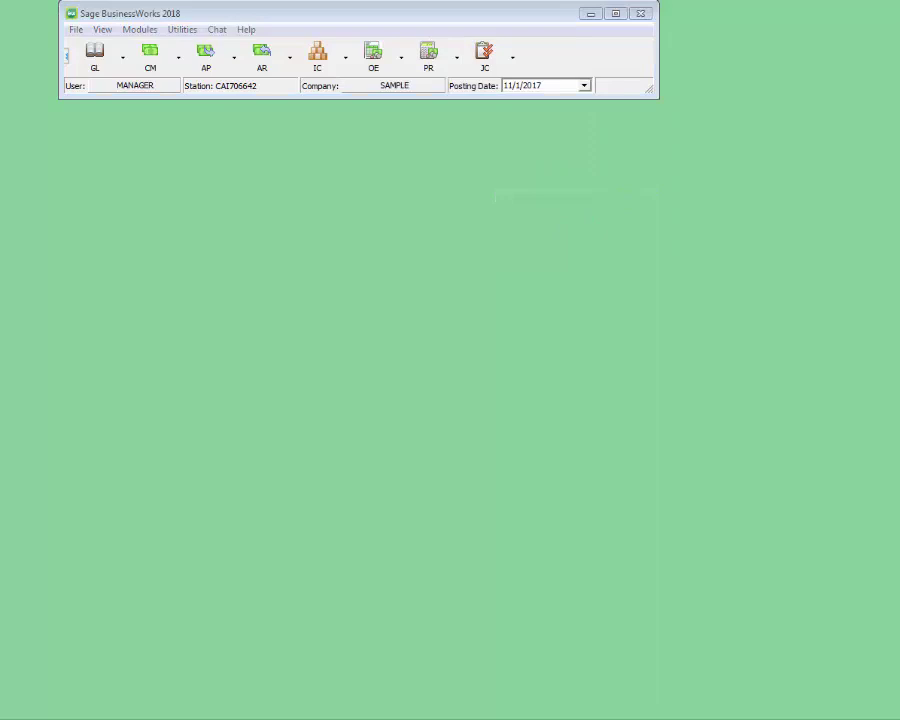
click(324, 234)
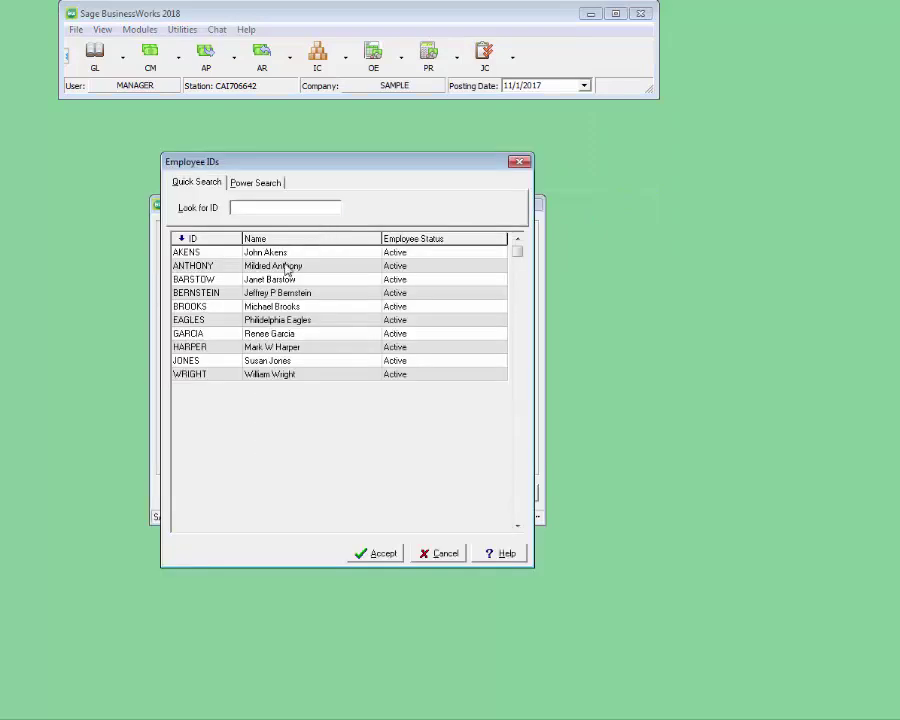
double_click(287, 267)
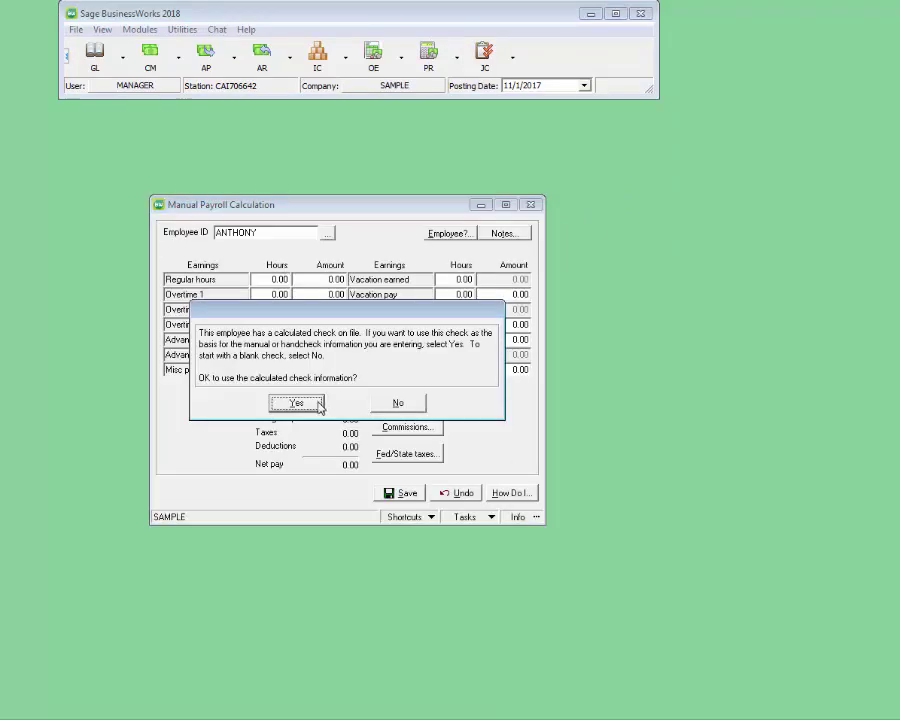
click(299, 402)
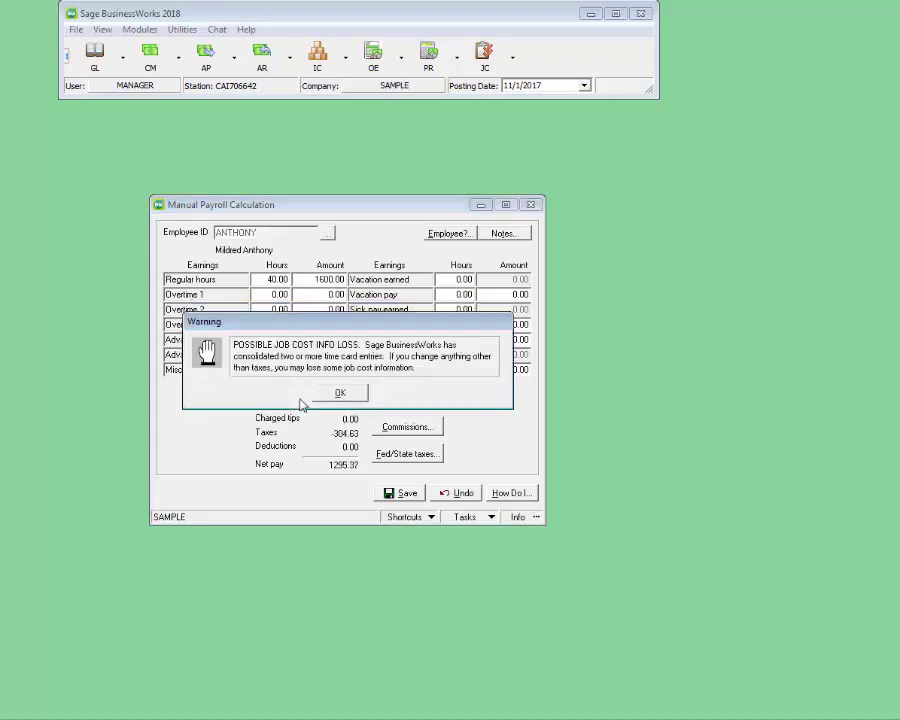
click(339, 393)
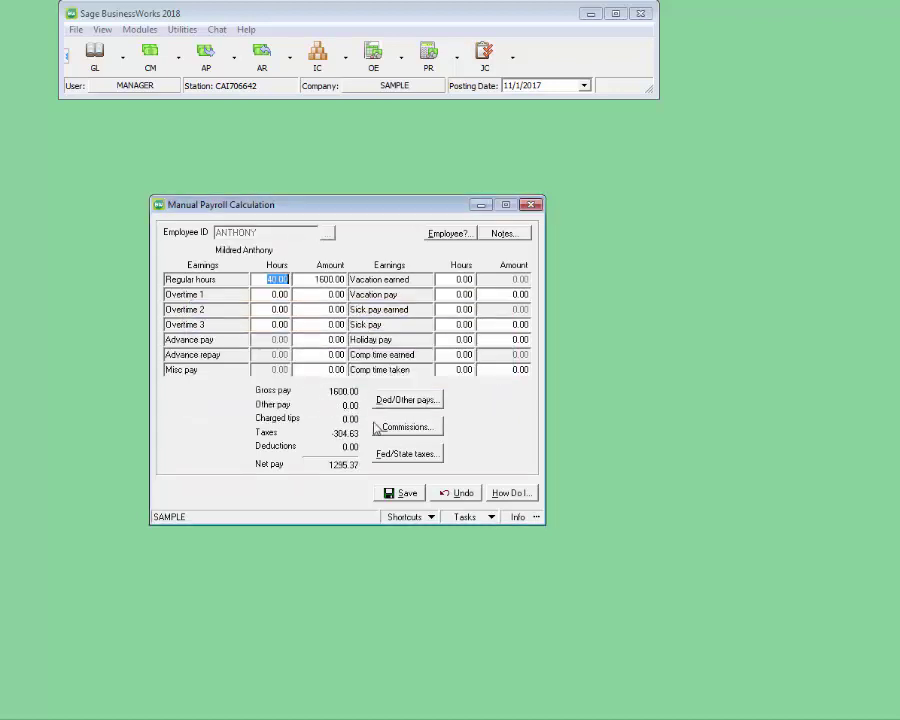
click(402, 457)
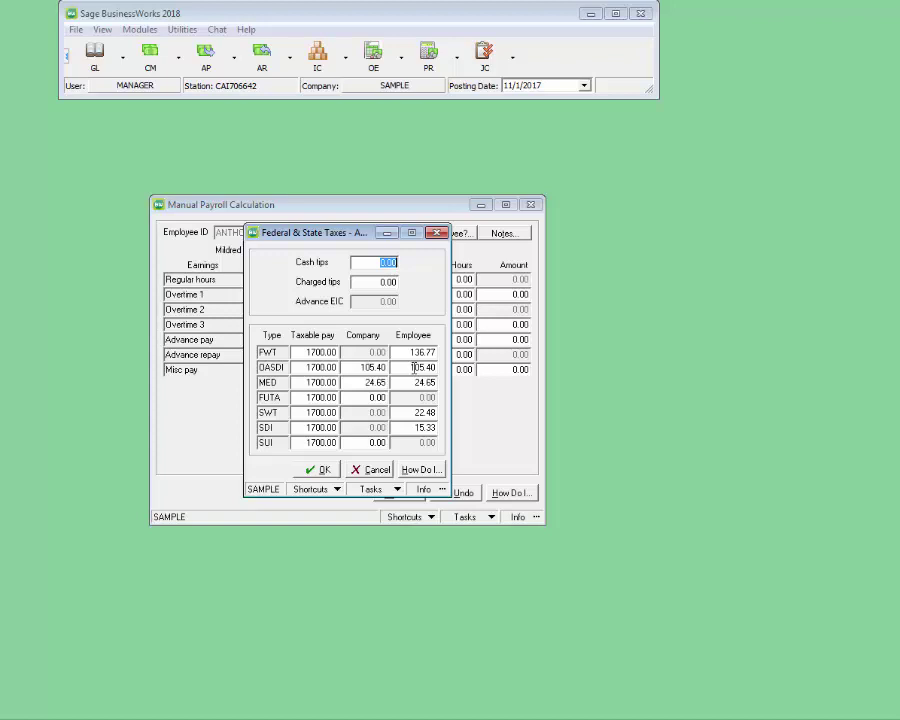
click(437, 236)
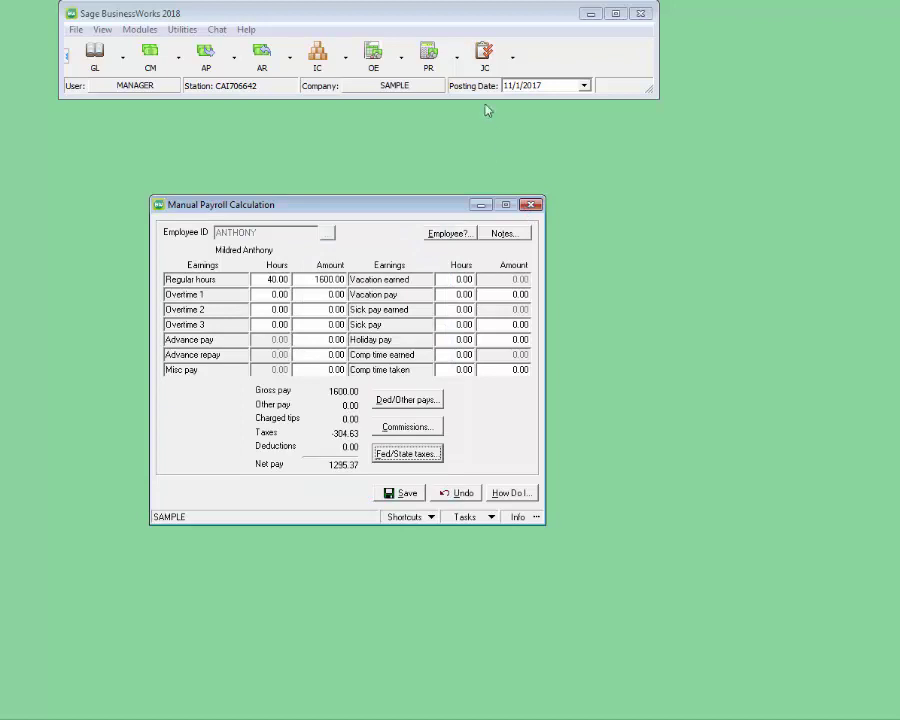
click(530, 205)
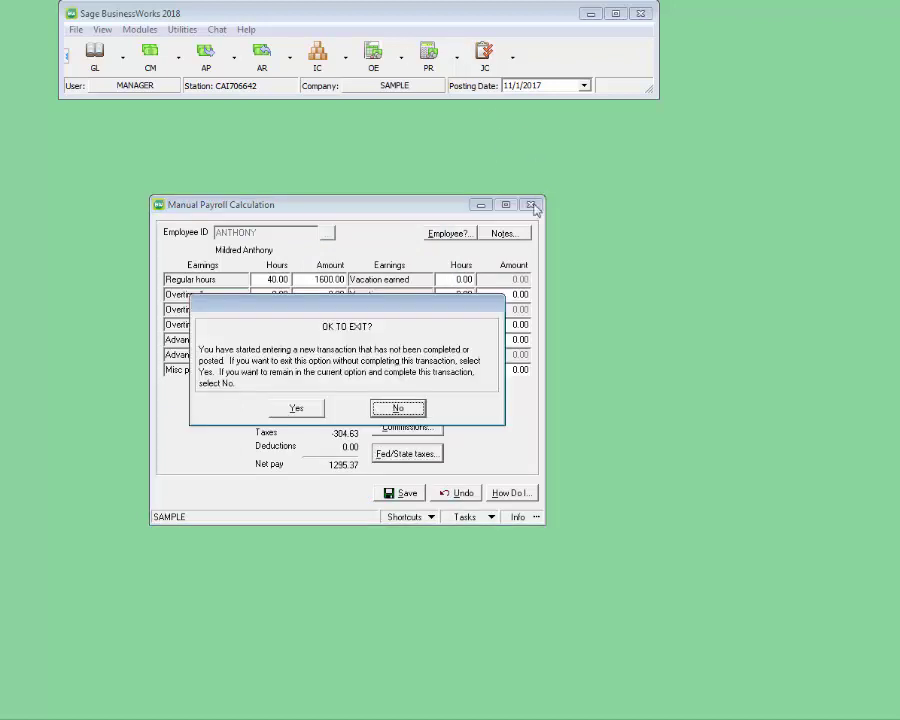
click(300, 408)
- Review the settings for printing payroll checks and cancel without printing
click(452, 54)
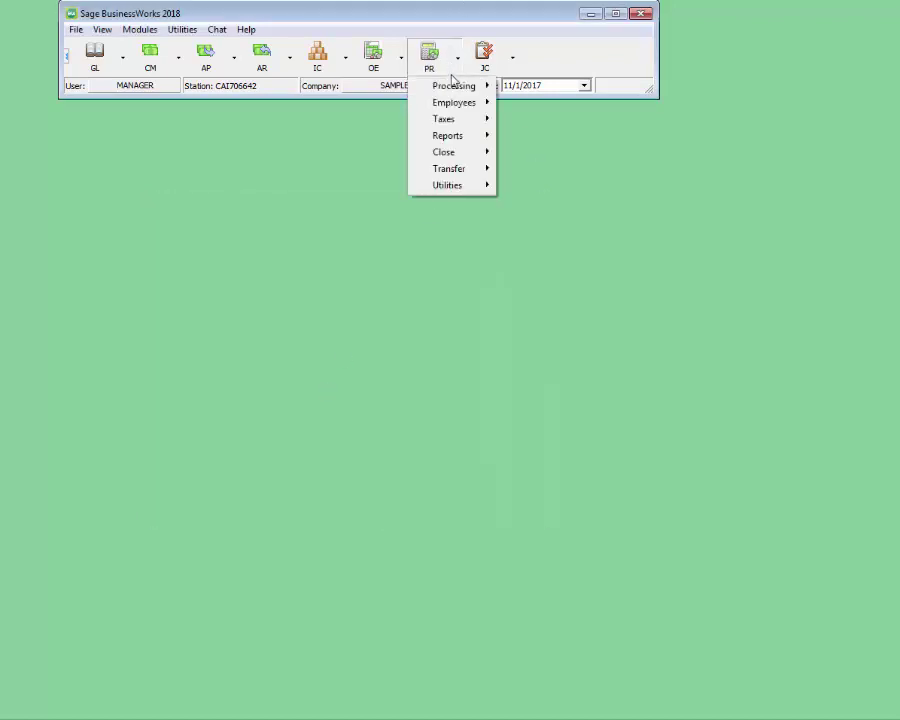
mouse_move(458, 90)
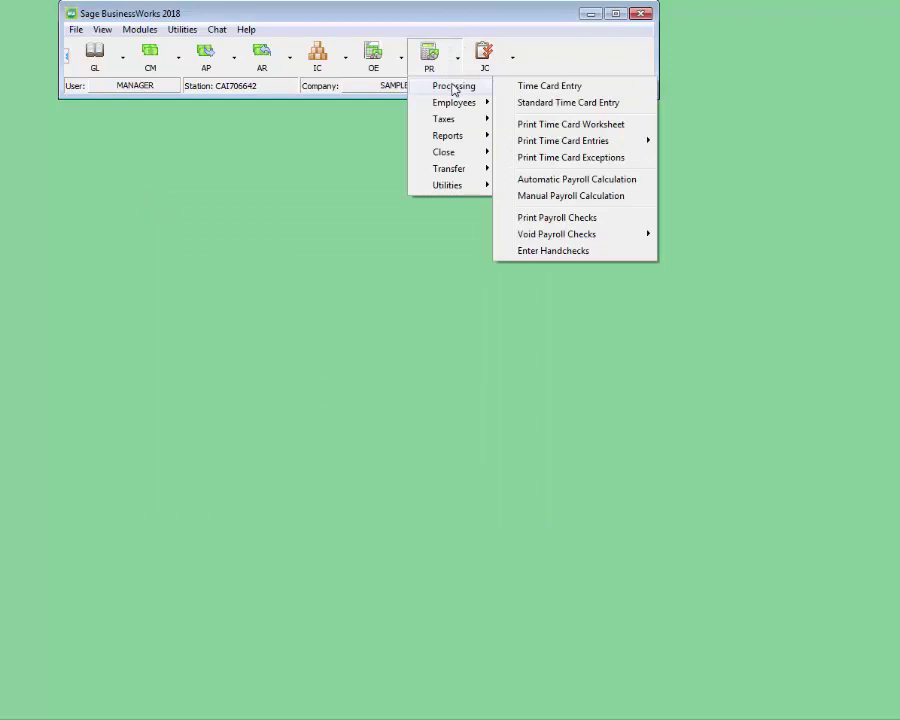
click(535, 217)
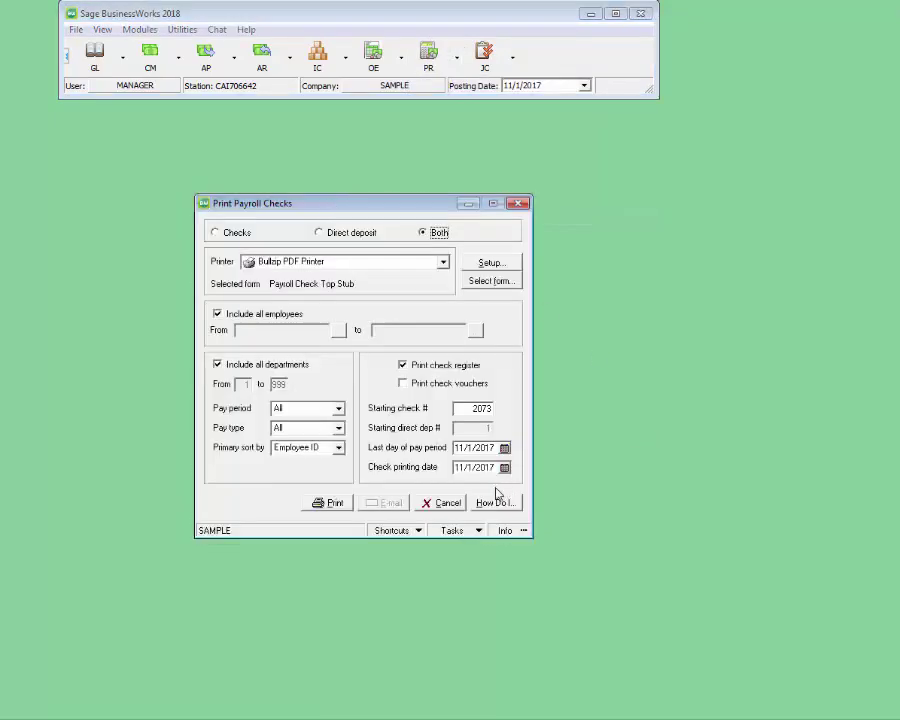
click(442, 502)
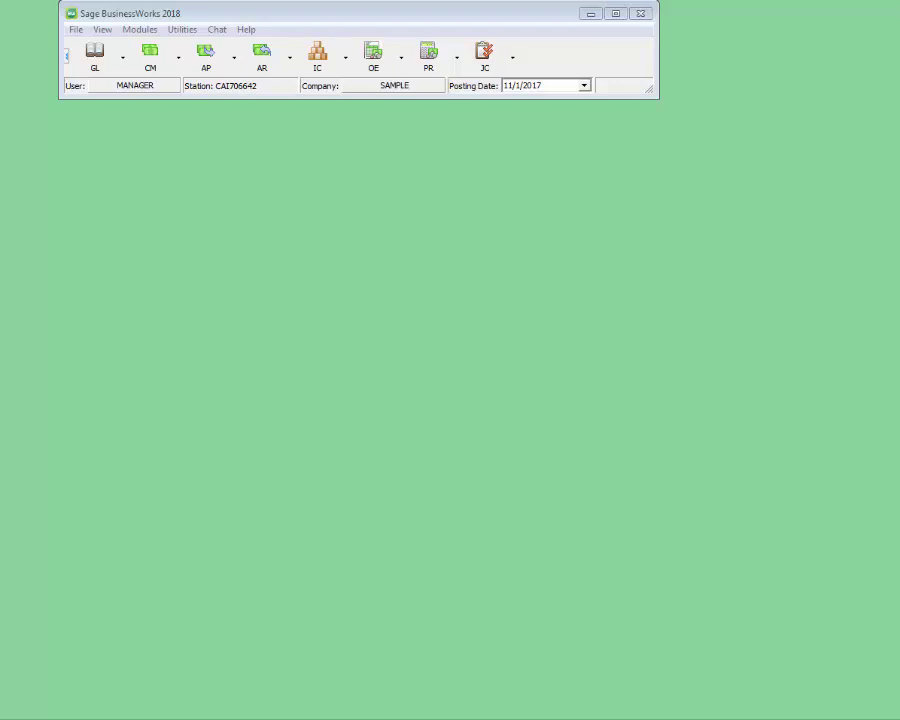
- Open the manual payroll calculation
click(433, 64)
mouse_move(456, 89)
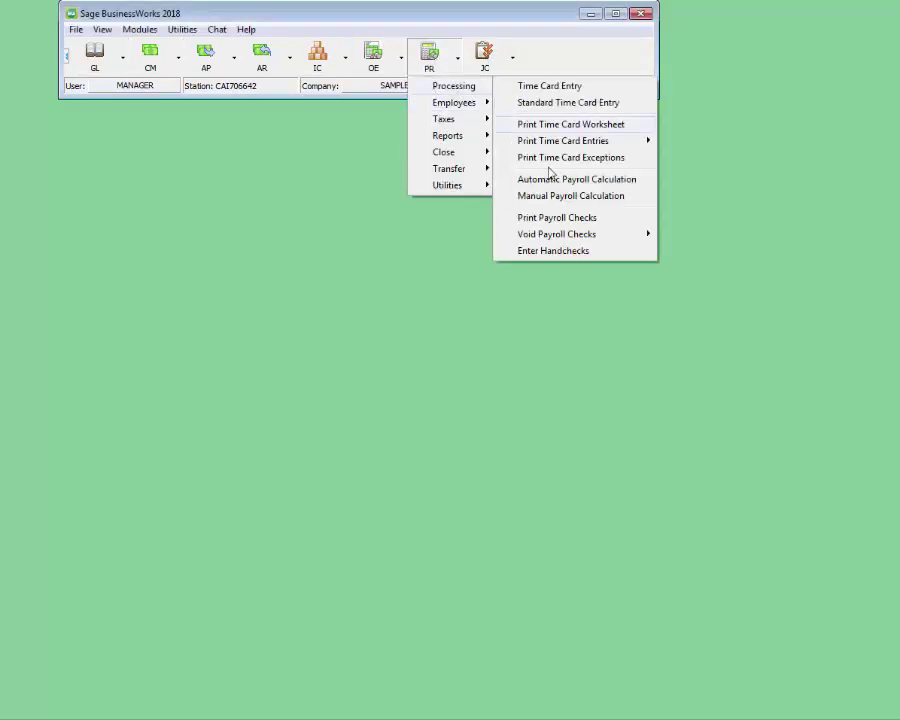
click(570, 197)
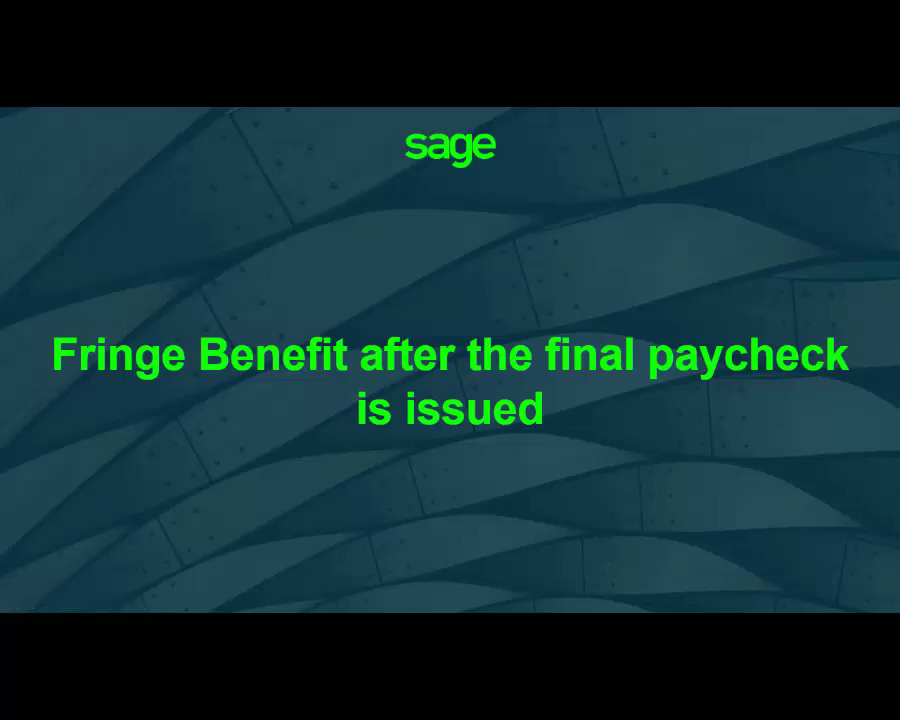
key(Right)
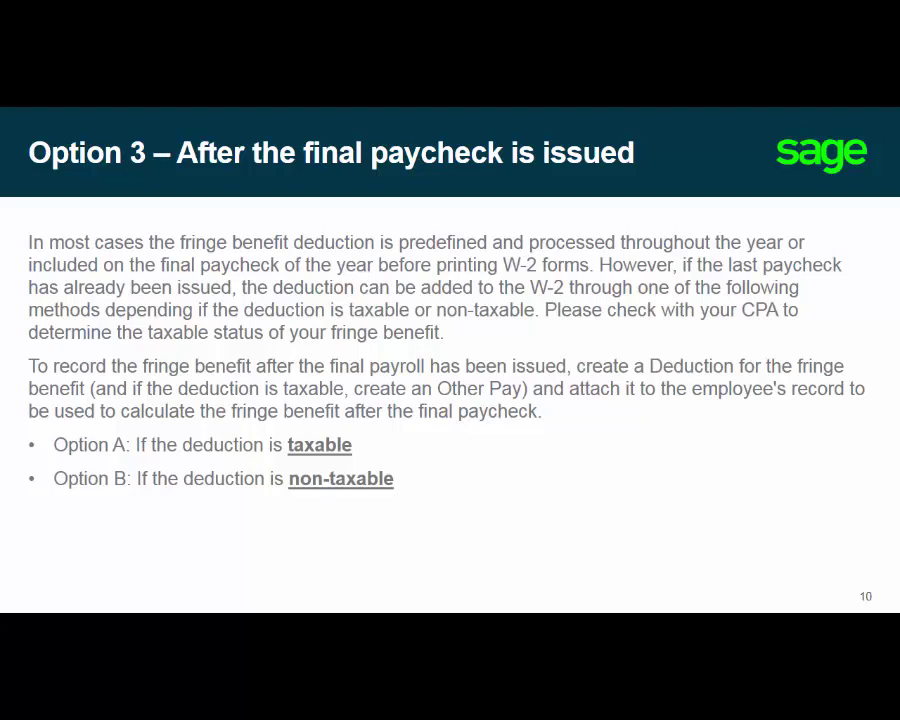
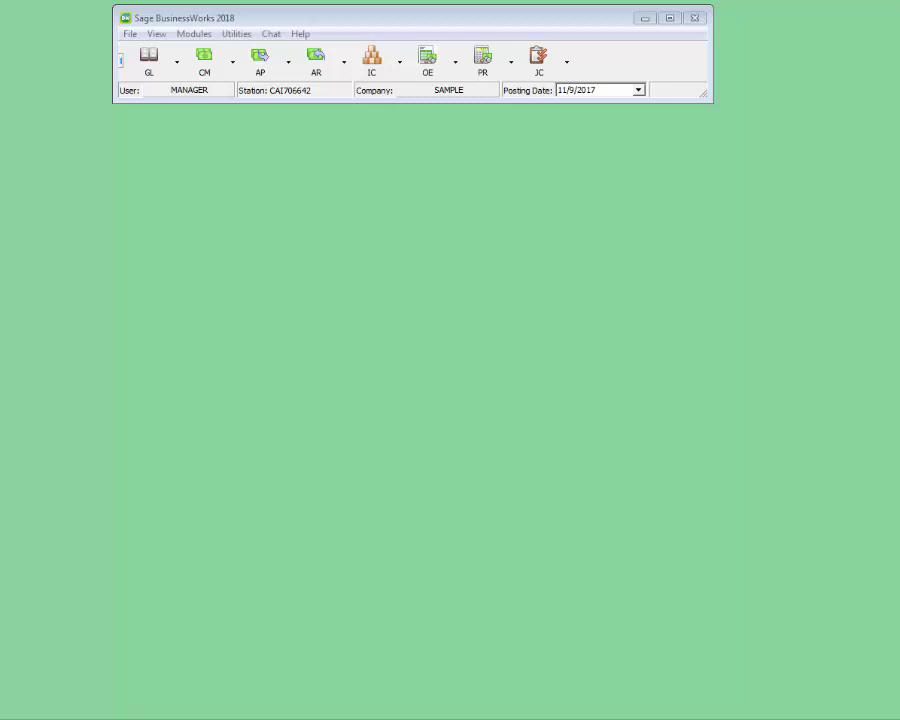
- Start a new payroll deduction with the ID AUTO and the description Auto Allowance
click(503, 62)
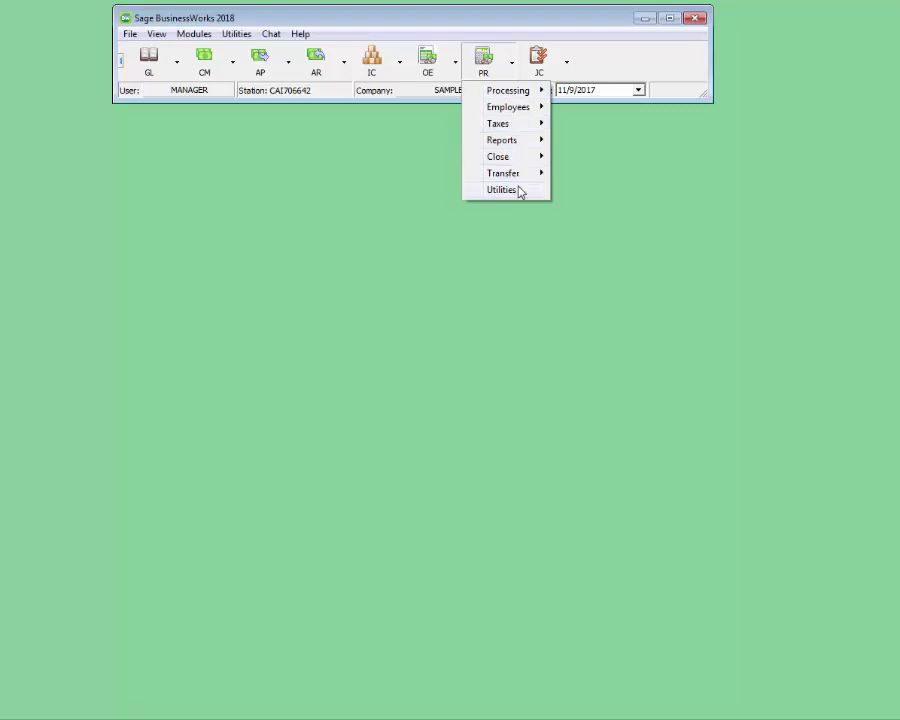
mouse_move(519, 192)
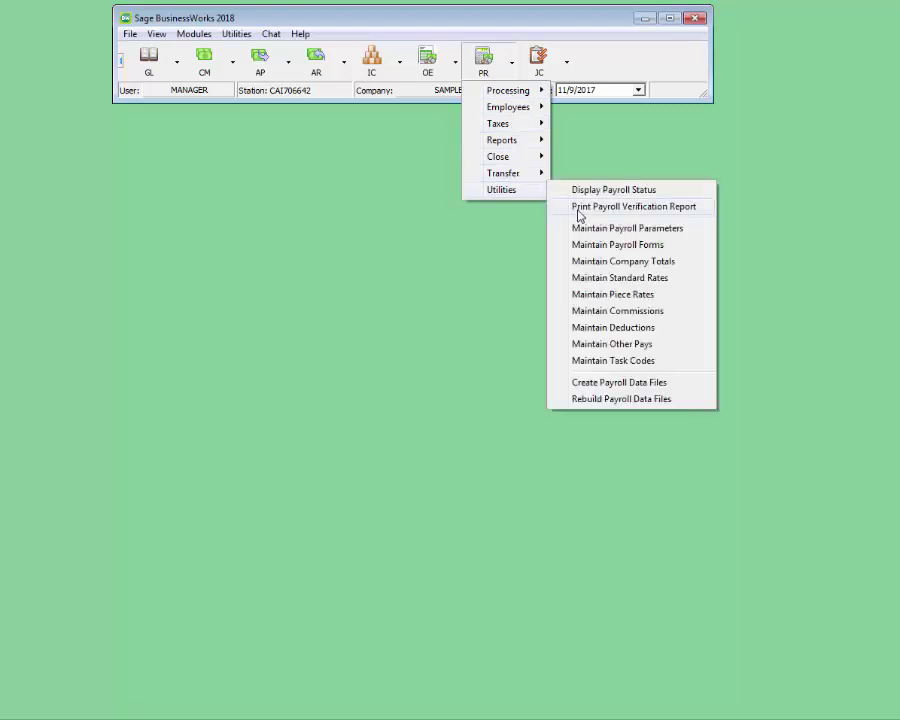
click(613, 327)
click(601, 517)
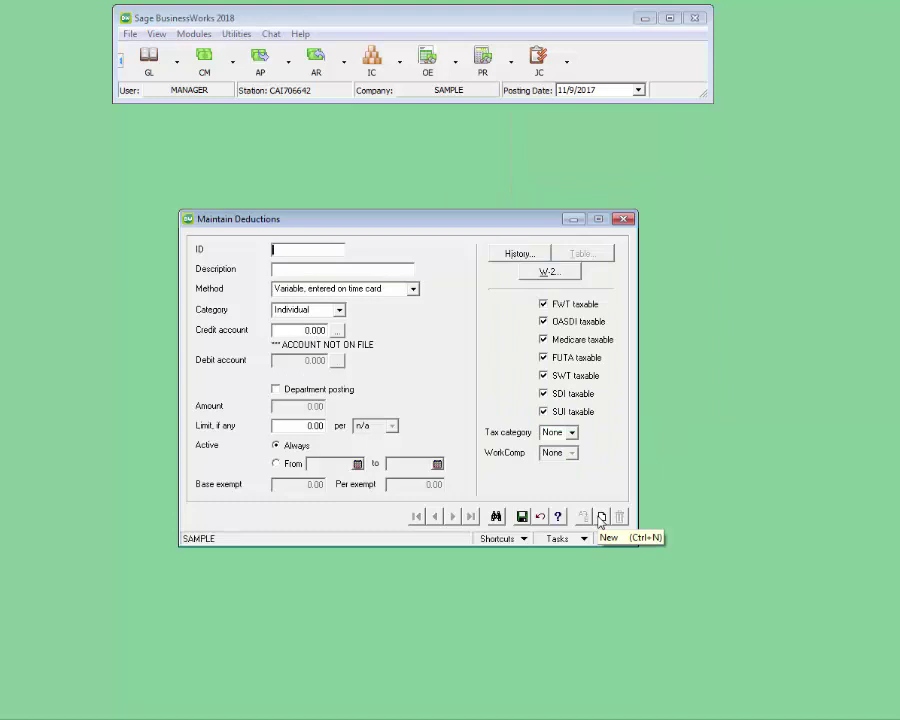
text(AUTO)
key(Tab)
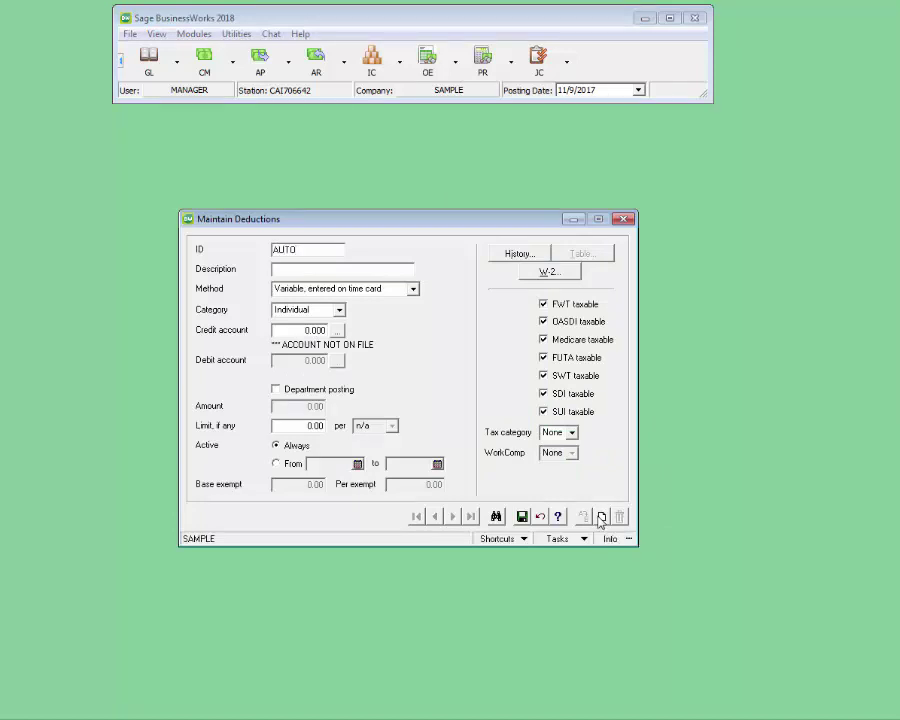
text(Auto Allowance)
- Set the AUTO deduction to Variable, entered on time card, category Company-Ind, with credit account 3005.000 and debit account 7235.000
click(293, 287)
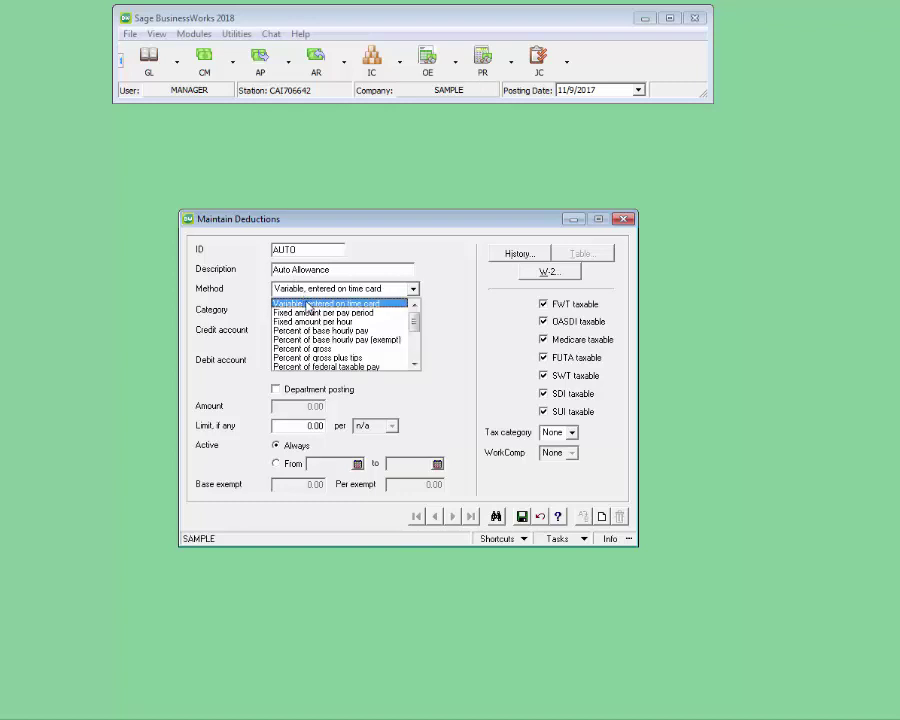
click(304, 301)
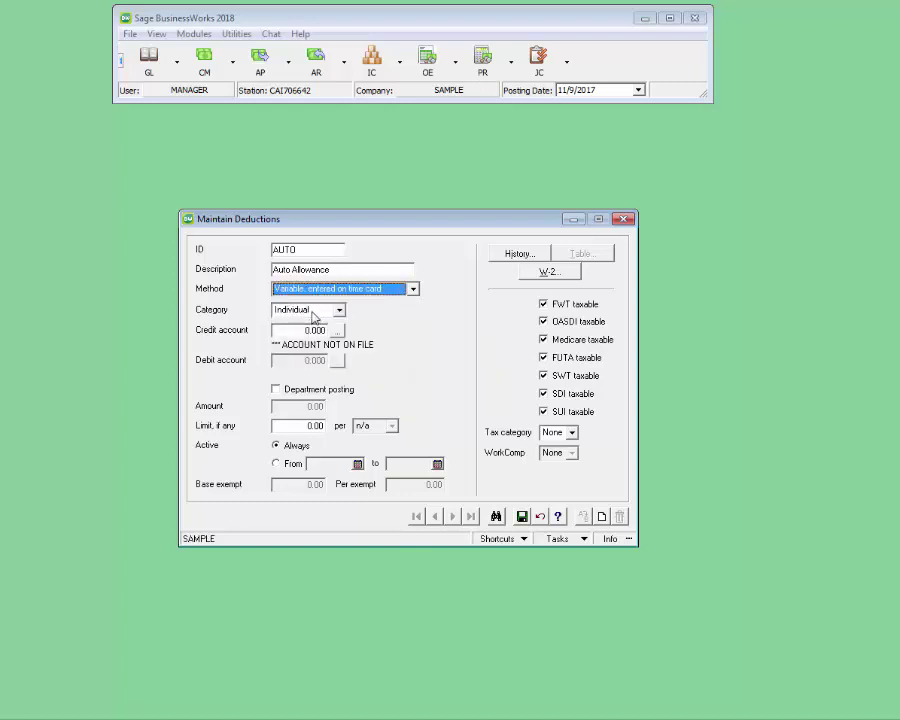
click(314, 317)
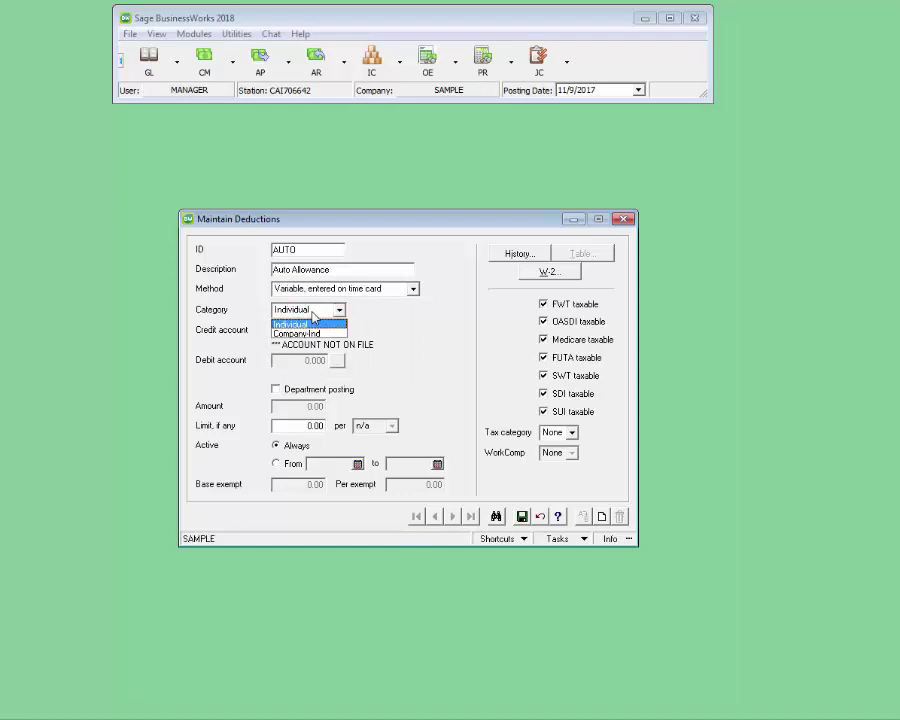
click(315, 333)
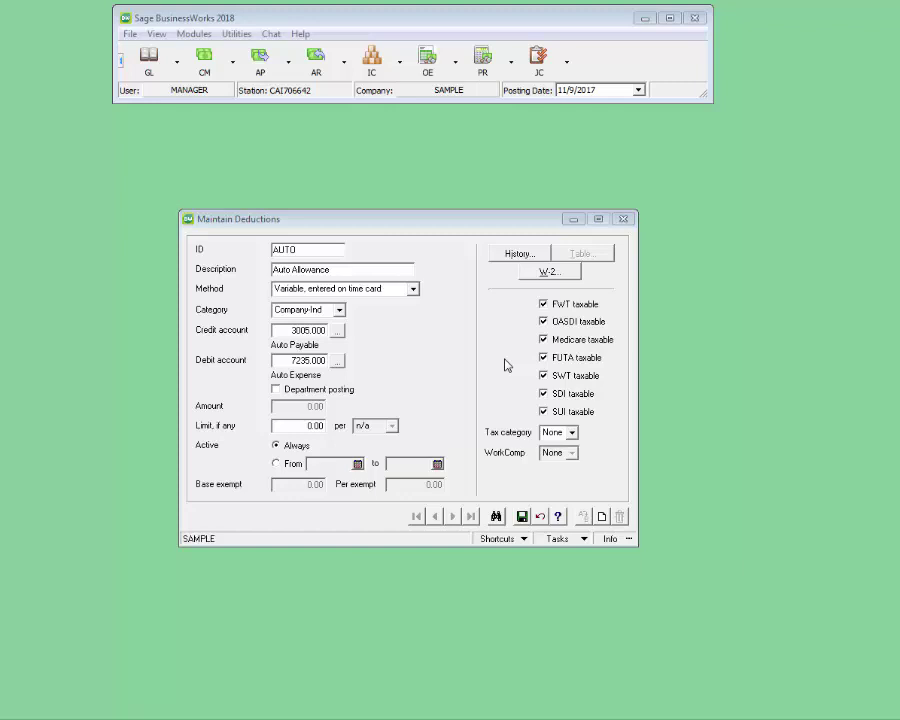
- Make the AUTO deduction active from 12/16/2017 to 12/31/2017 only
click(291, 463)
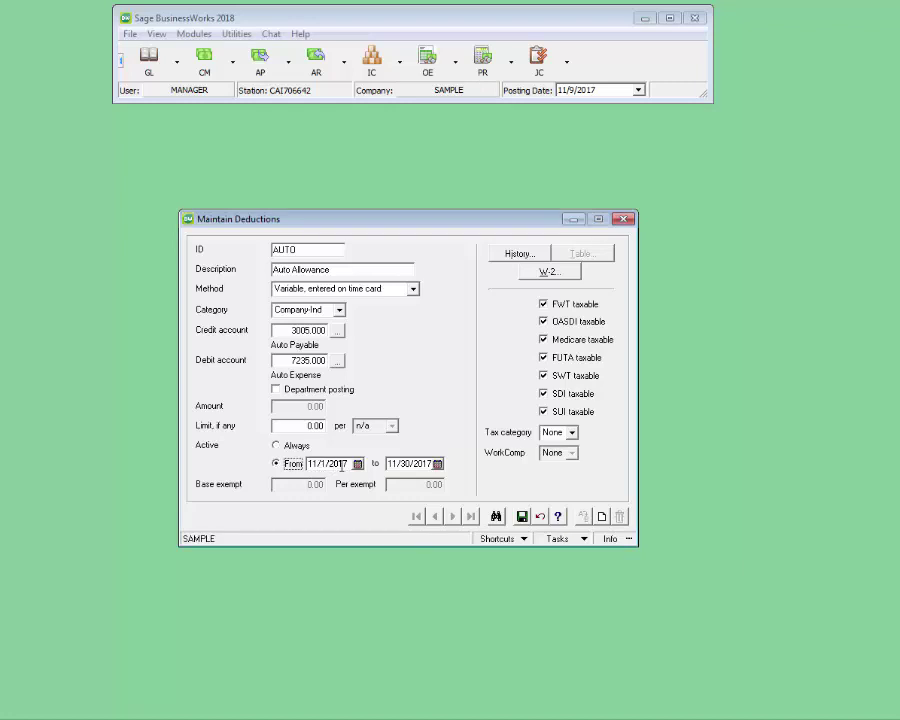
drag(333, 468, 287, 467)
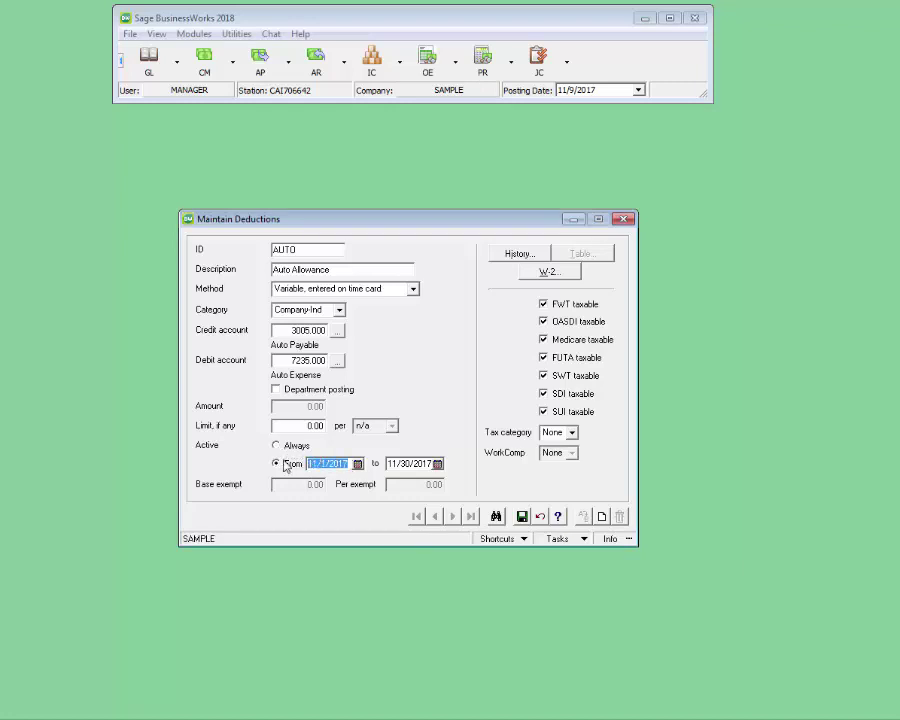
text(12/16/2017)
key(Tab)
text(12/31/17)
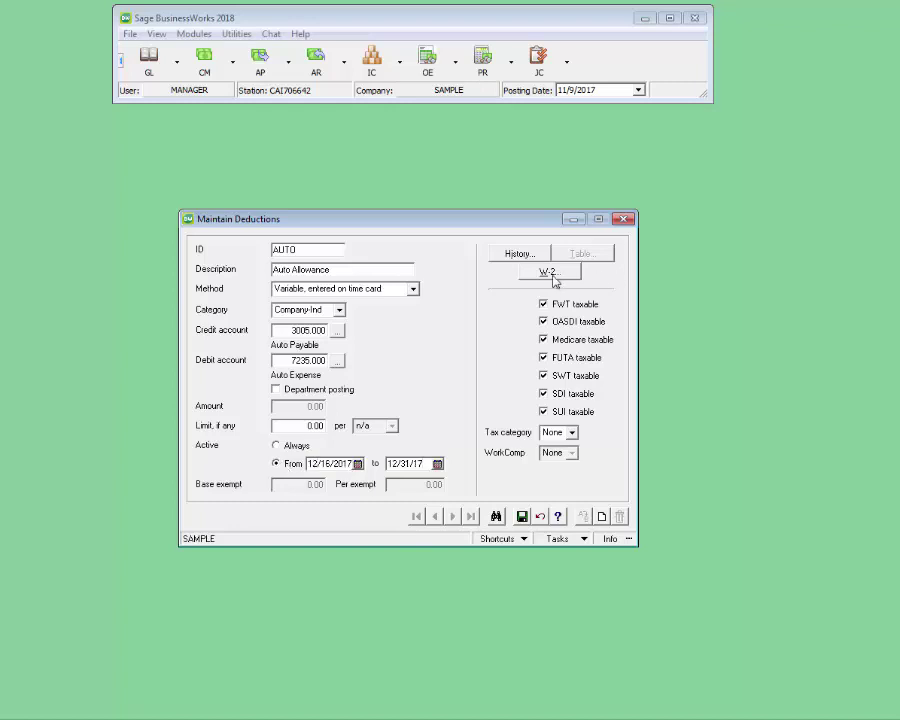
- Assign the AUTO deduction to W-2 box number 12, then save it and close deduction maintenance
click(553, 278)
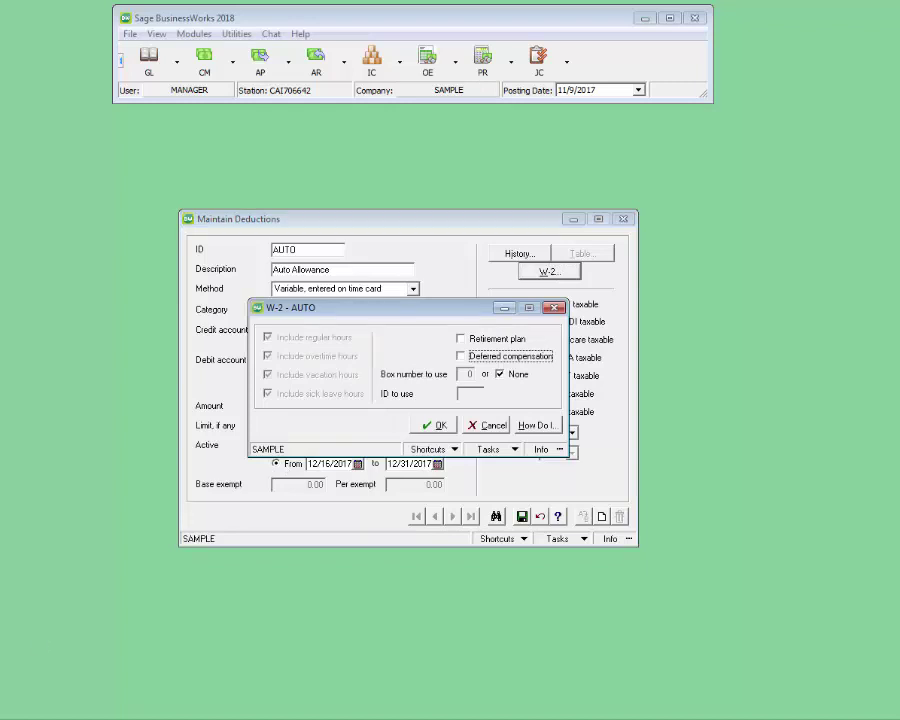
click(500, 374)
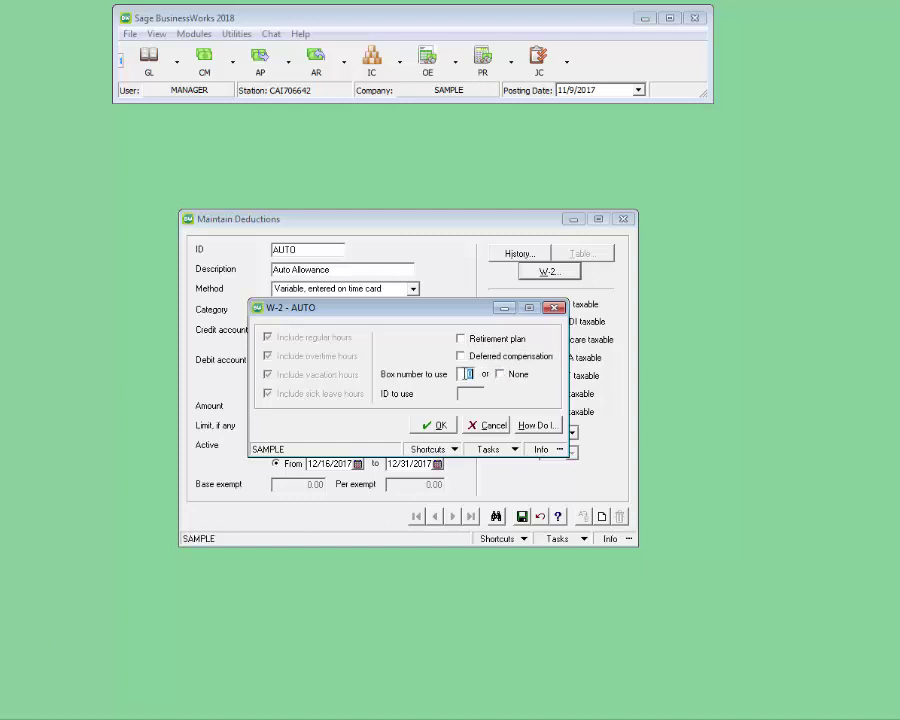
text(12)
key(Tab)
key(Tab)
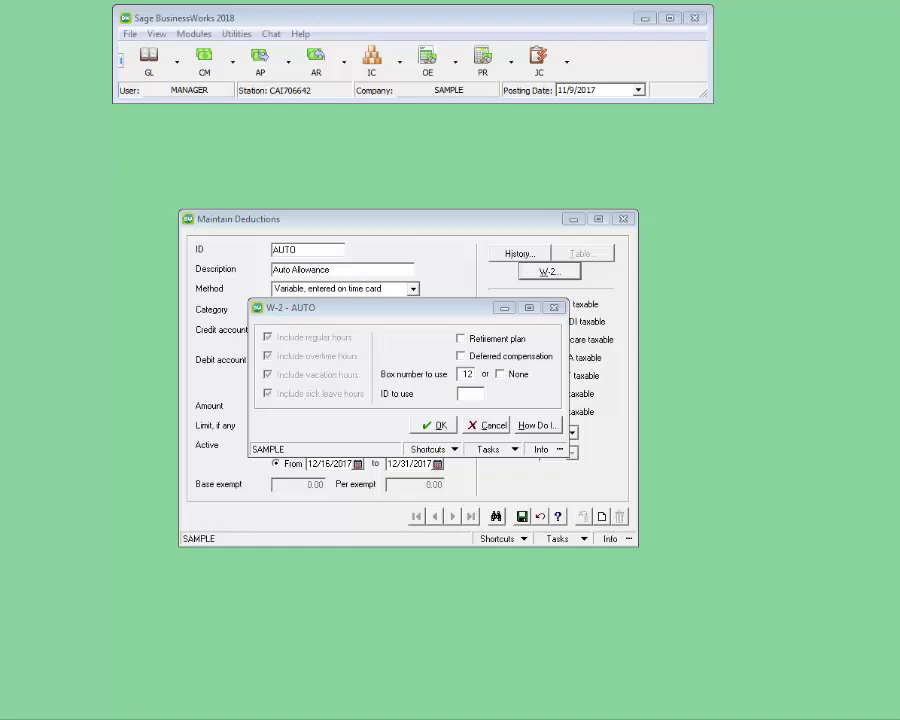
key(Return)
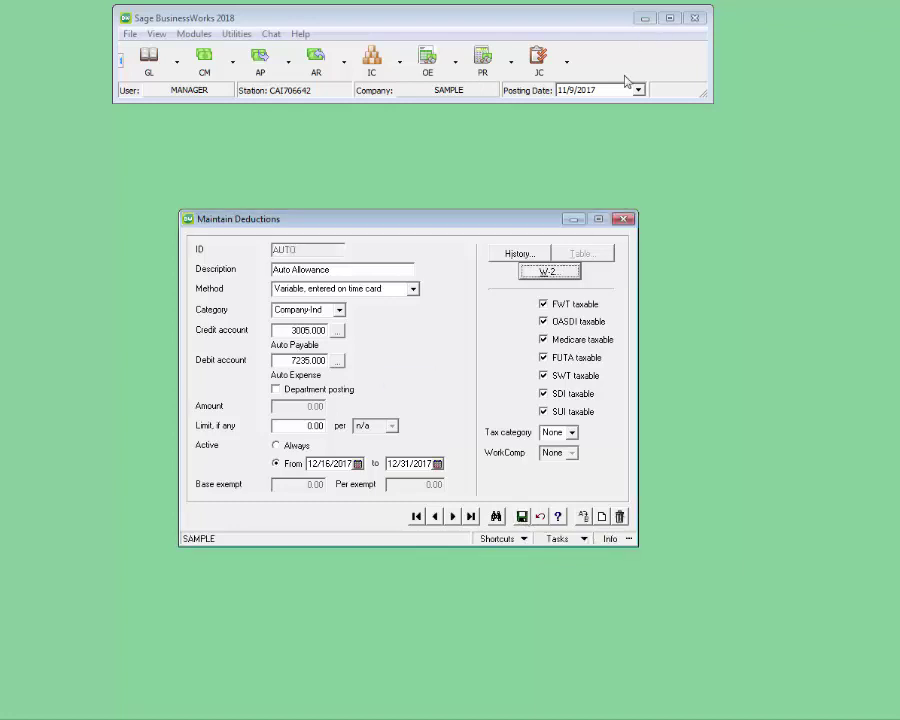
click(623, 219)
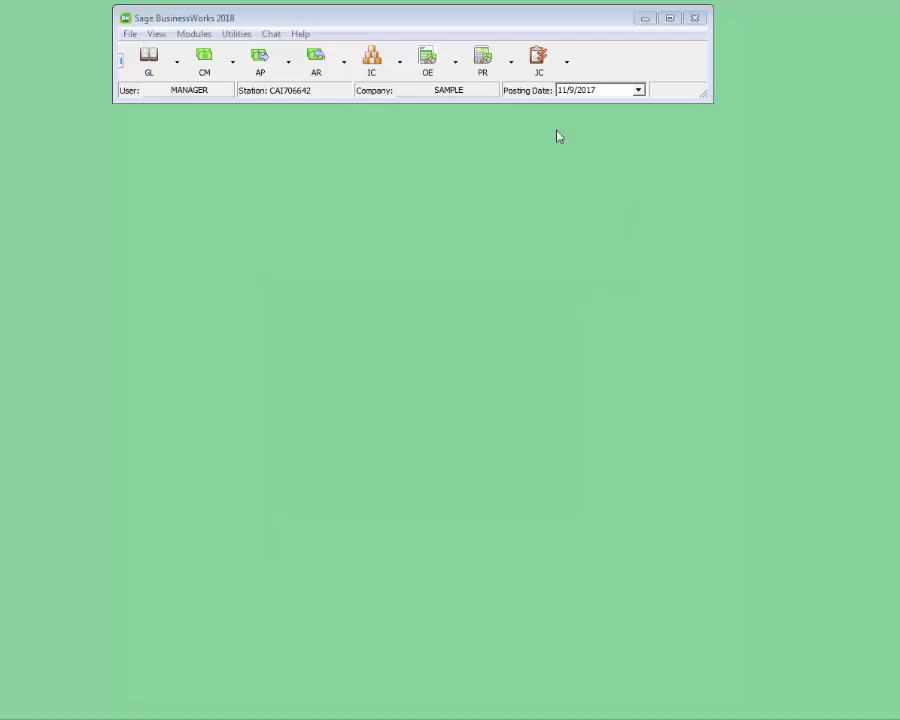
- Start a new other pay AUTOOP described as Other Pay Auto Allowance, with category Individual and debit account 7235.000
click(493, 68)
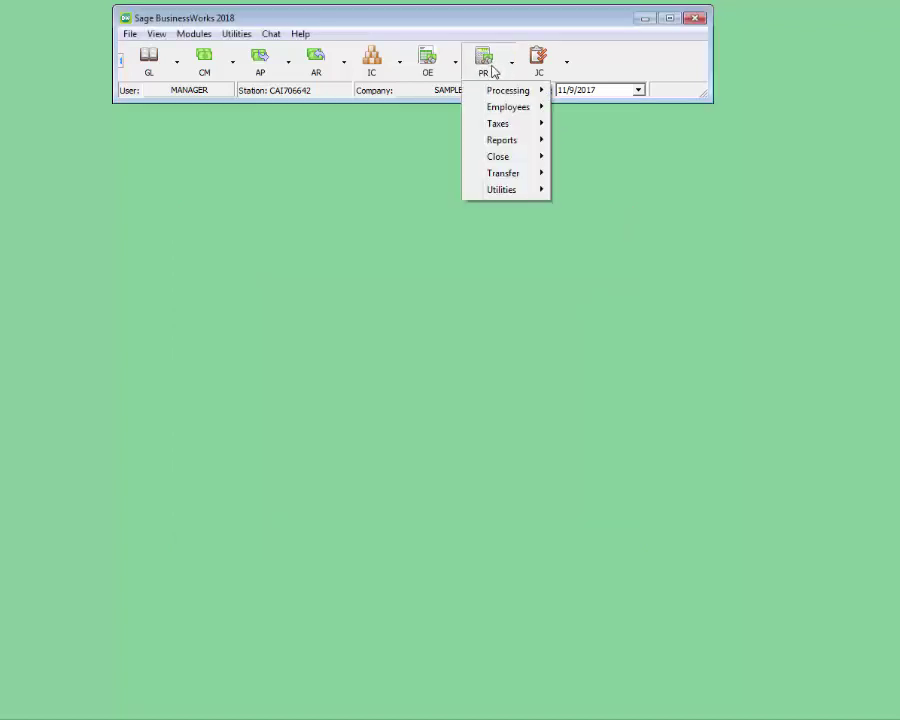
mouse_move(501, 194)
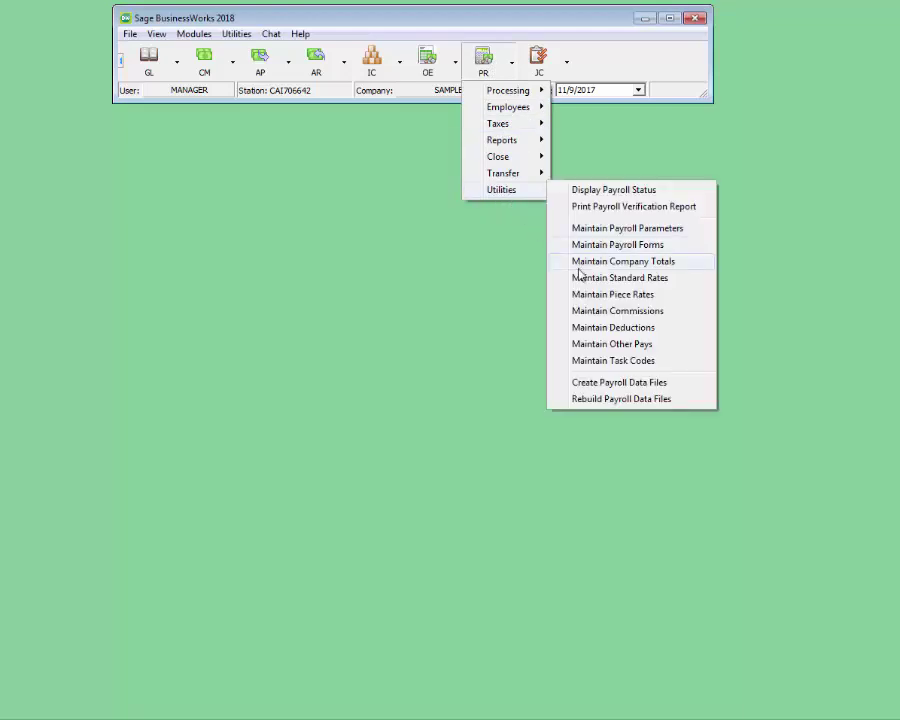
click(595, 345)
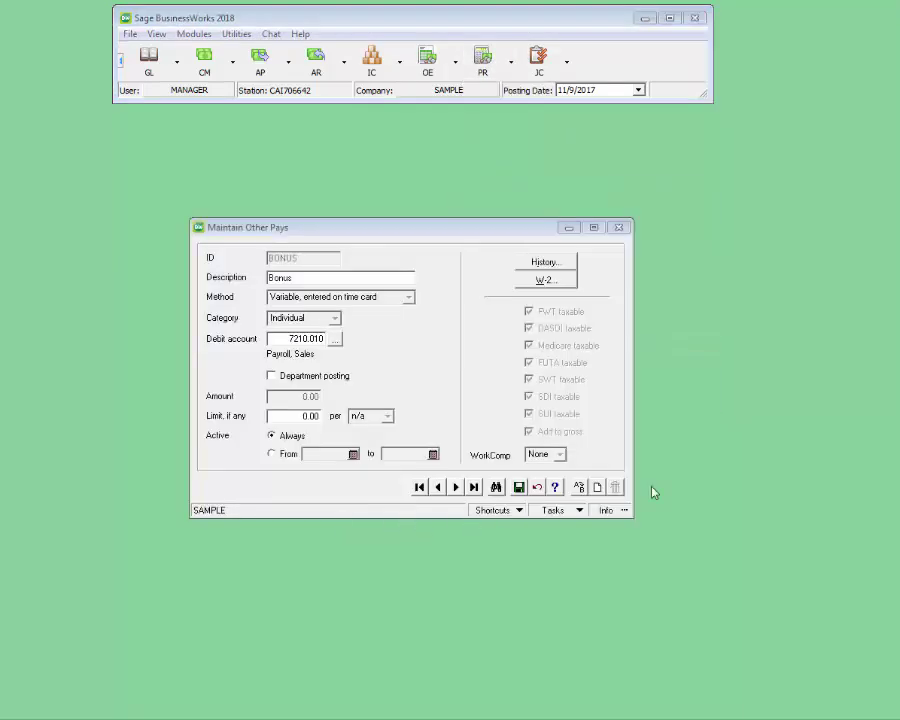
click(597, 487)
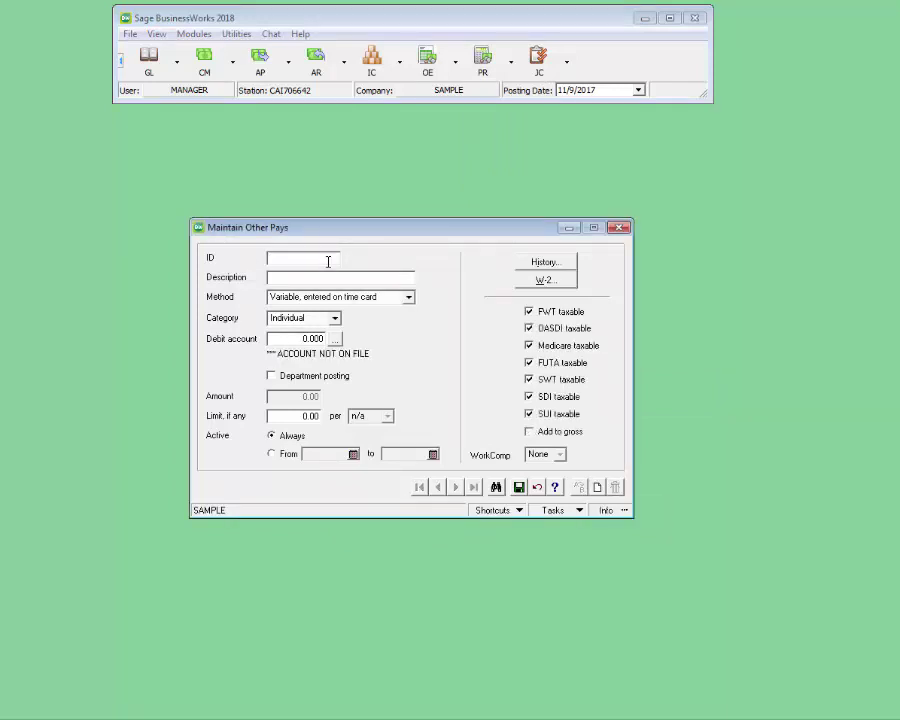
text(4)
text(UTOO)
text(P)
key(Tab)
text(Other Pay Auto Allowance)
click(322, 320)
click(322, 320)
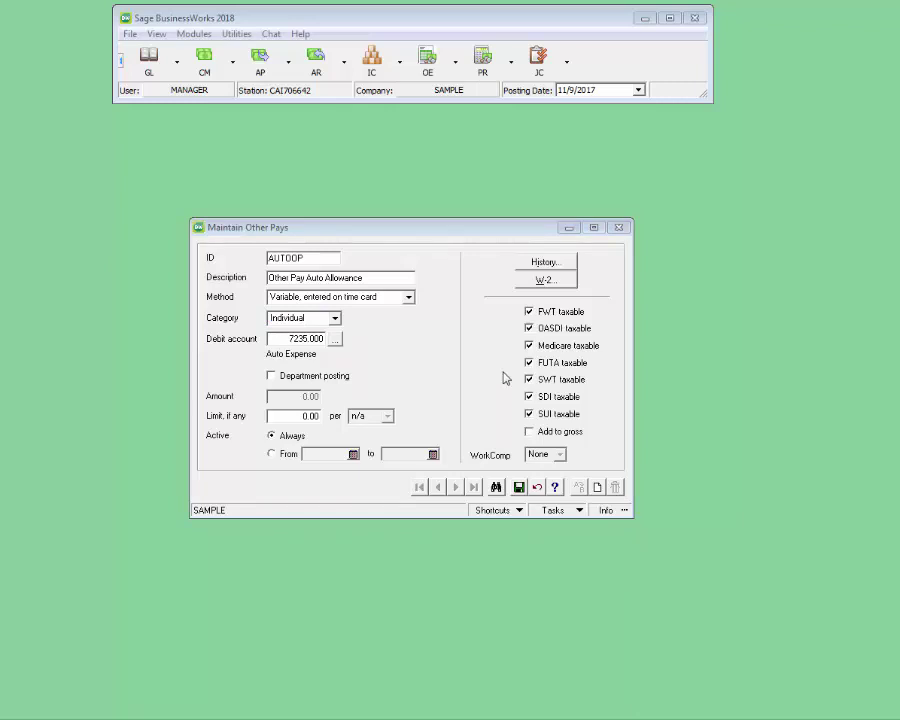
- Add the AUTOOP pay to gross and make it non-taxable for FWT, OASDI, Medicare, FUTA, SWT, SDI and SUI
click(529, 433)
click(530, 436)
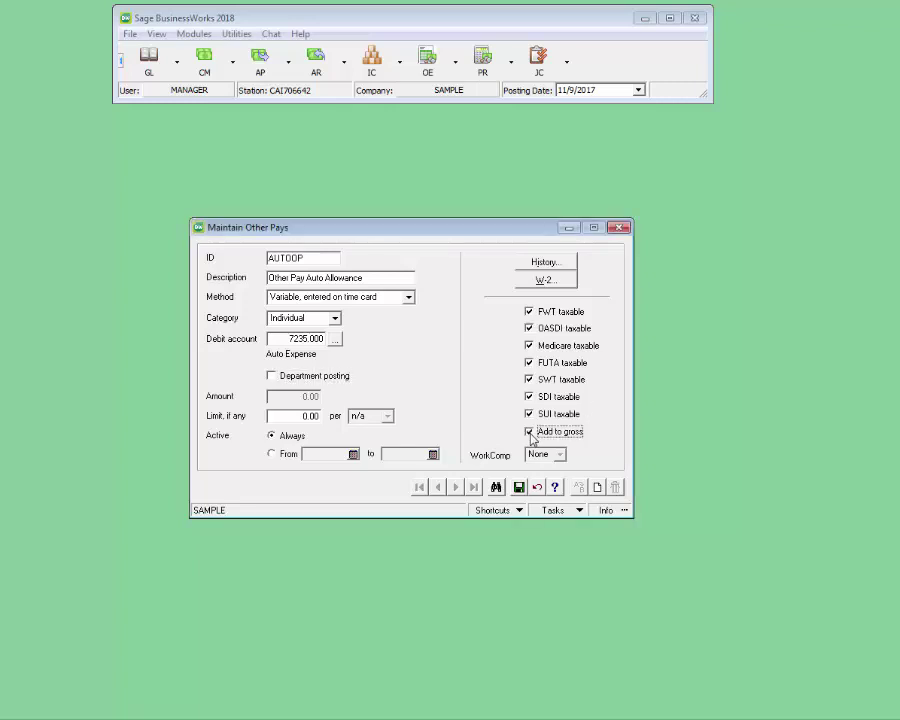
click(529, 312)
click(529, 328)
click(529, 345)
click(529, 362)
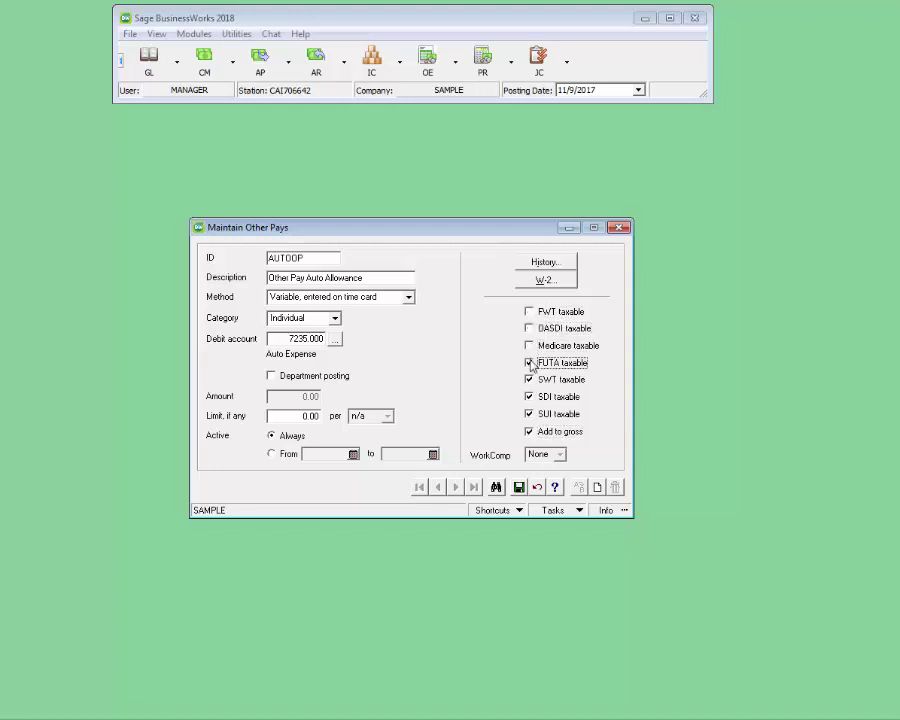
click(529, 379)
click(529, 396)
click(529, 413)
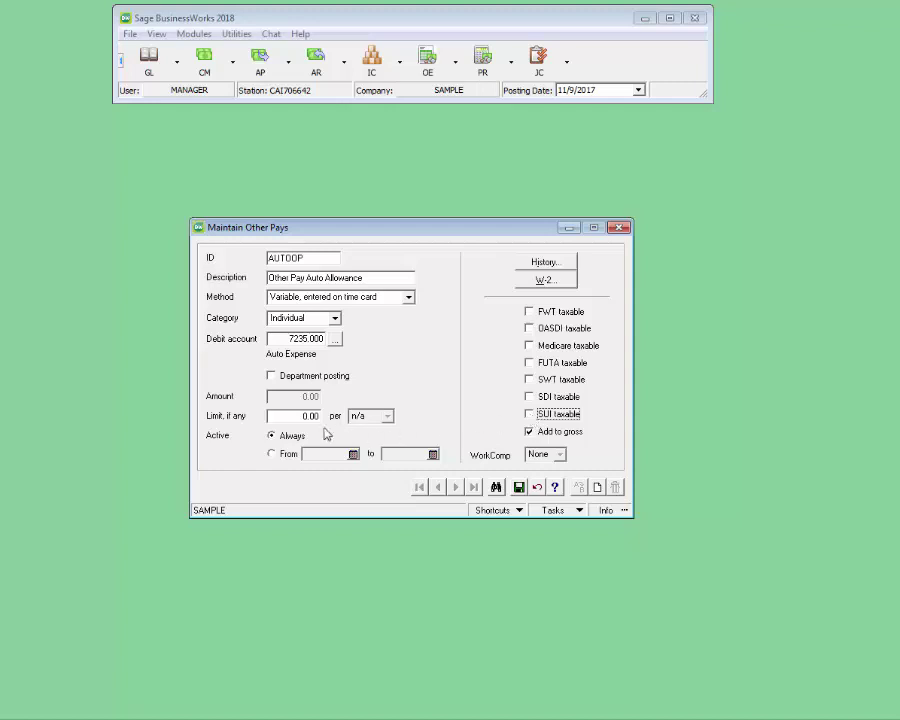
- Make the AUTOOP pay active from 12/17/2017 to 12/31/2017, save it and close other pay maintenance
click(271, 454)
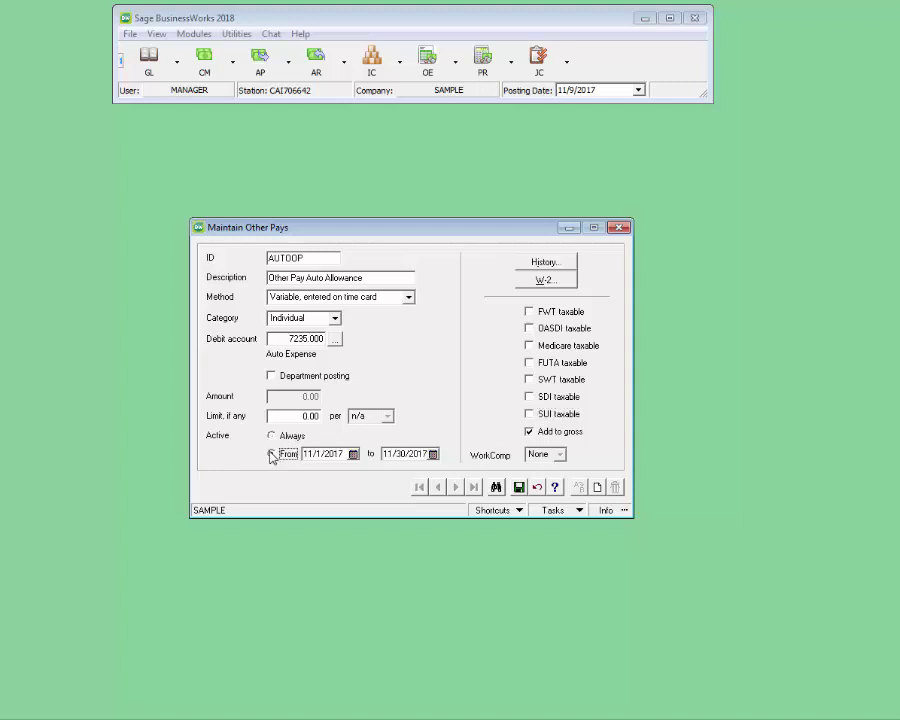
click(344, 454)
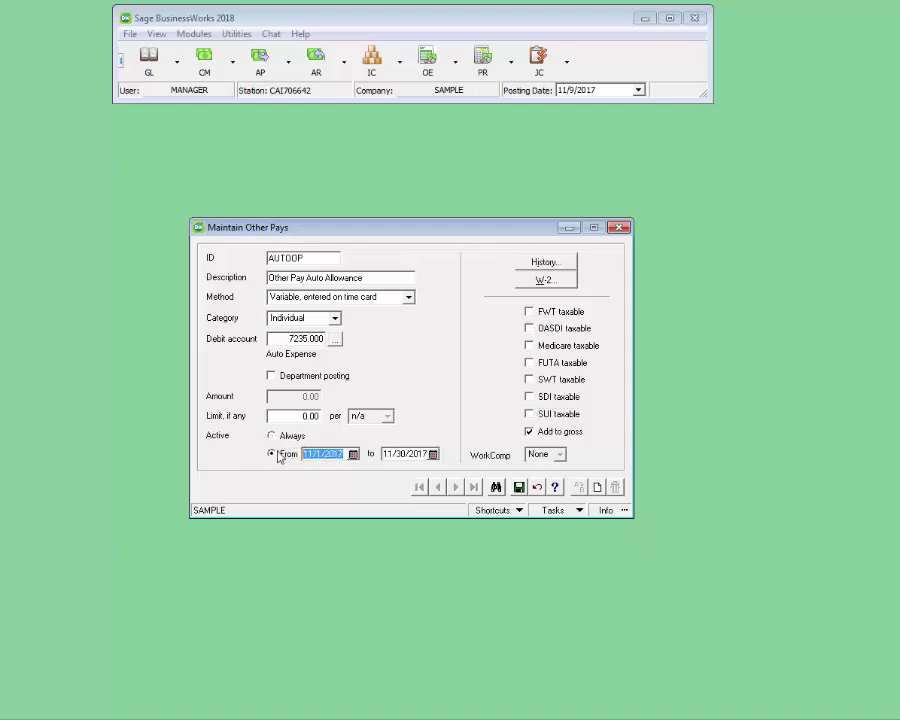
text(12/17/17)
click(423, 451)
double_click(423, 451)
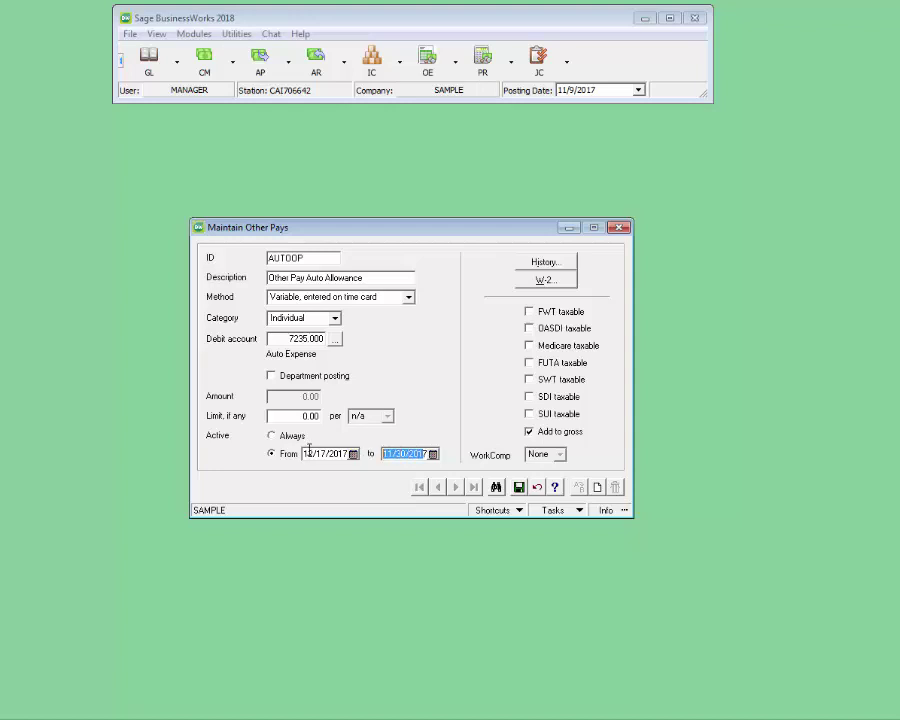
text(712/31/17)
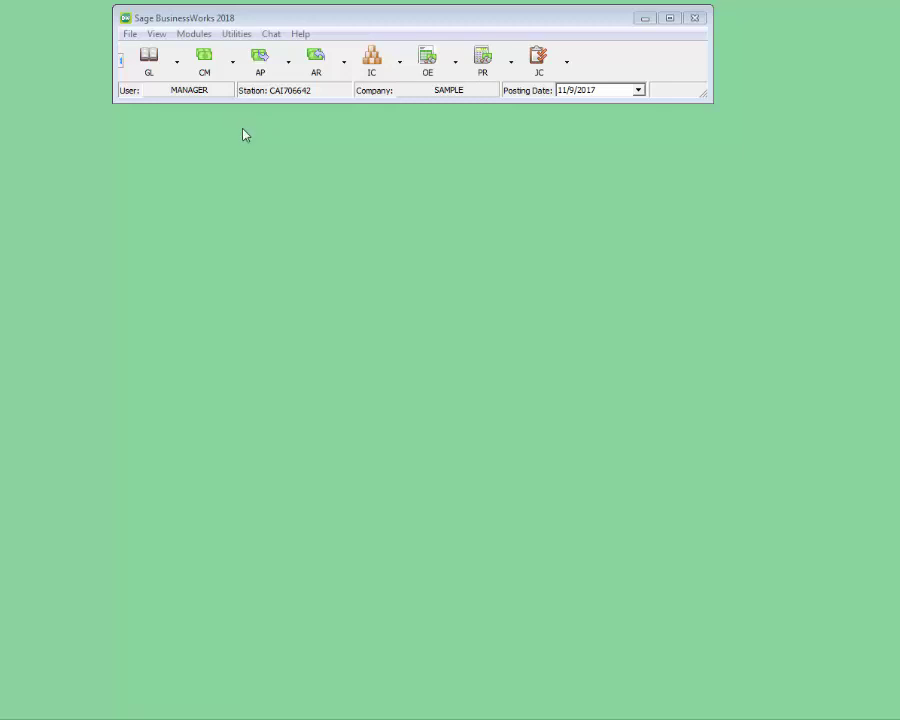
- Add the AUTO deduction with Active status to the first listed employee's deductions in employee maintenance
click(464, 62)
mouse_move(505, 110)
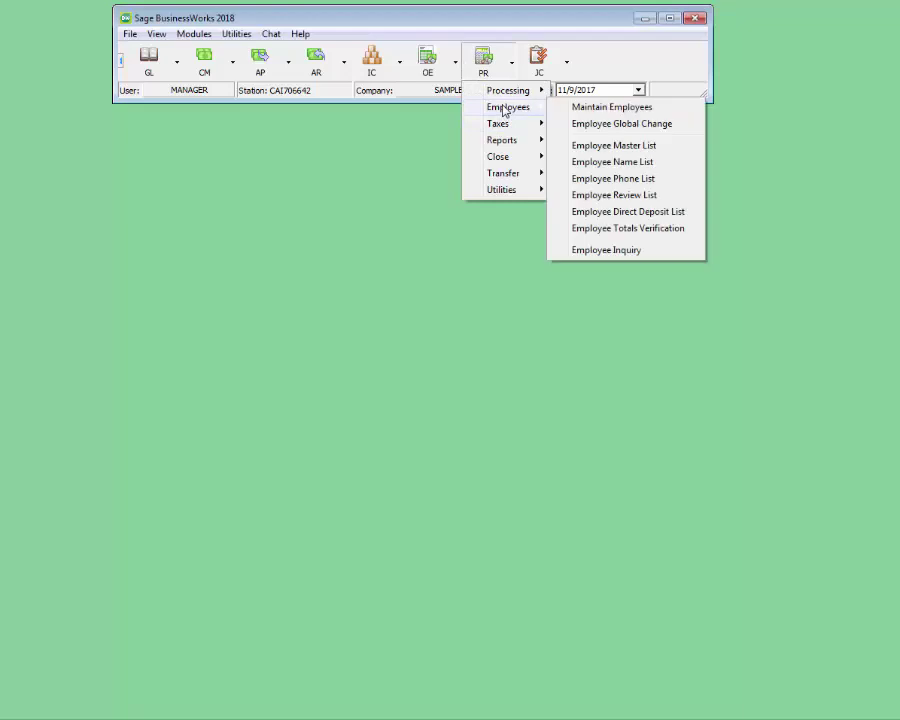
click(610, 110)
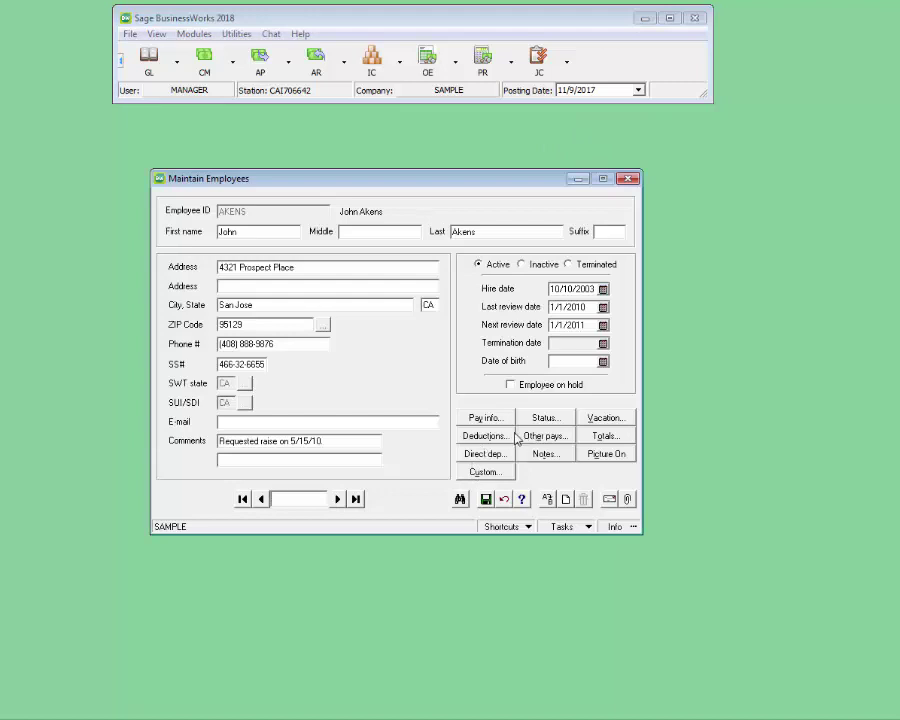
click(488, 436)
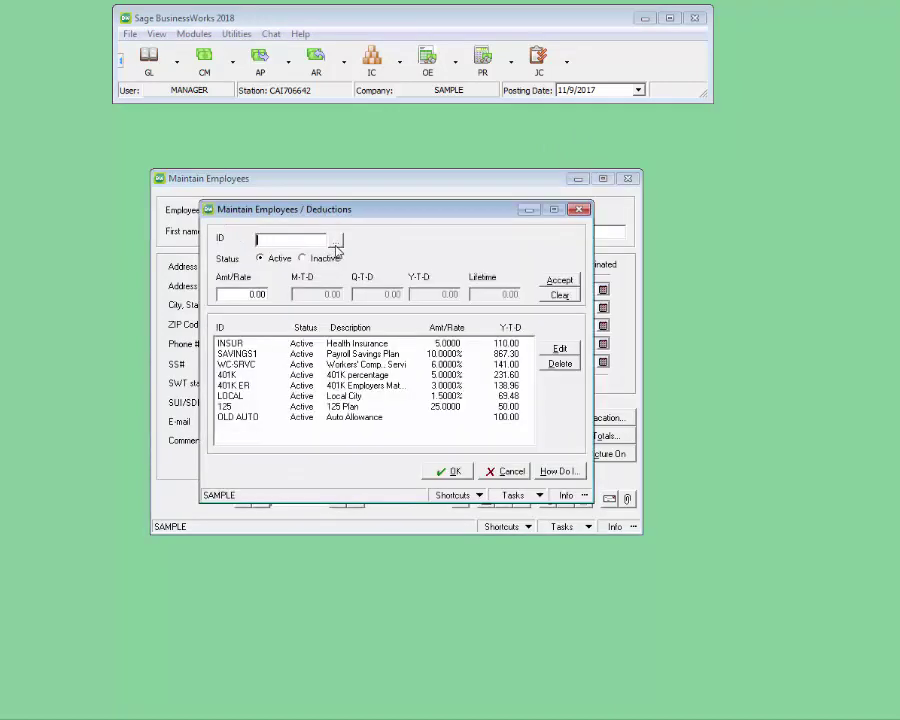
click(336, 243)
double_click(302, 282)
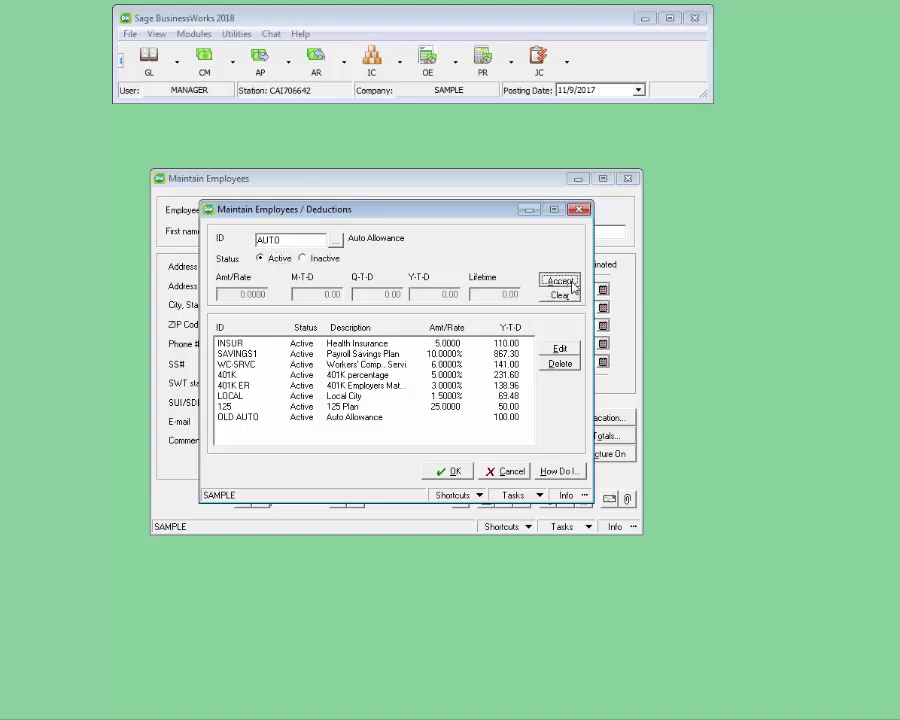
click(571, 284)
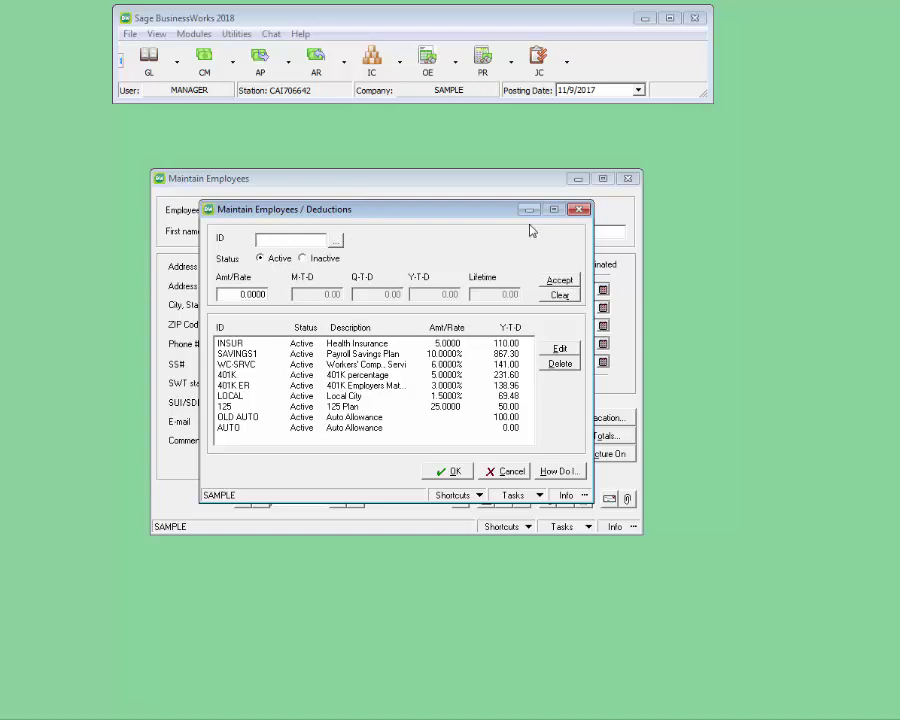
click(582, 209)
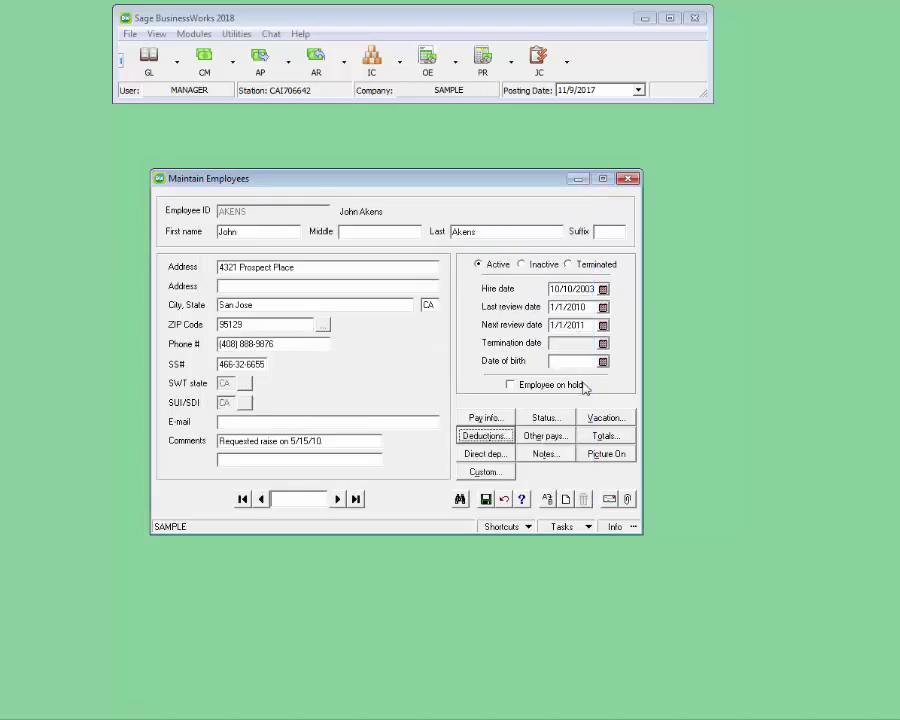
- Assign the AUTOOP other pay to the same employee, save the record and close employee maintenance
click(545, 437)
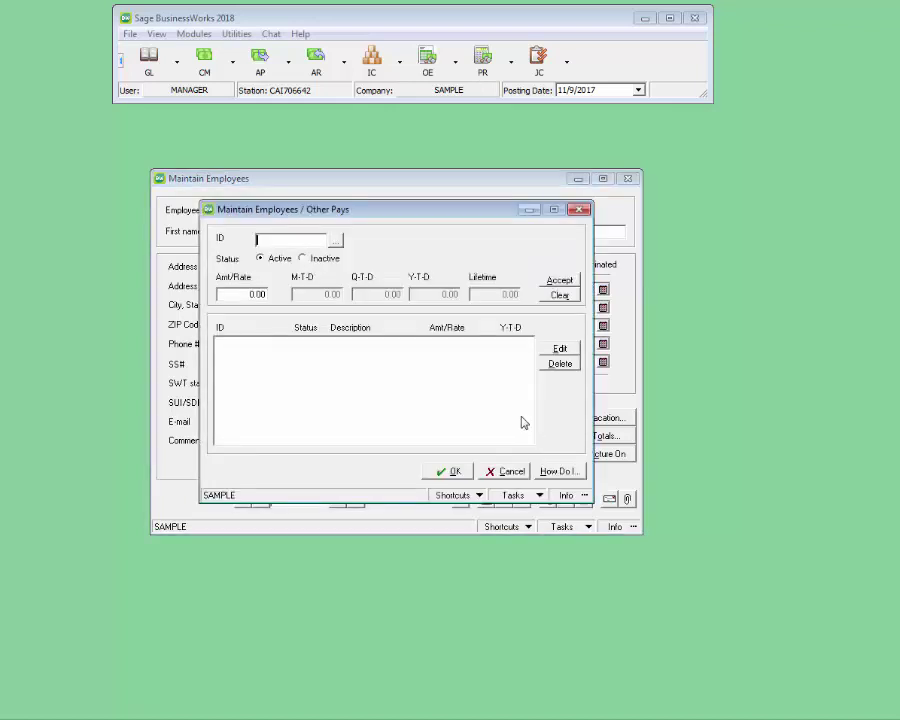
click(335, 242)
double_click(281, 247)
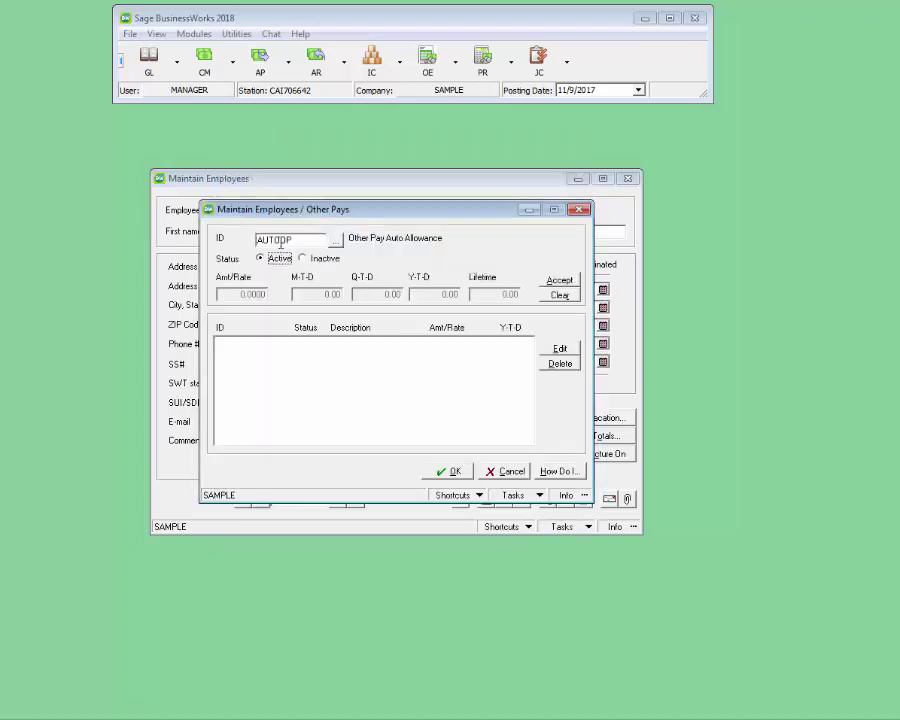
click(450, 468)
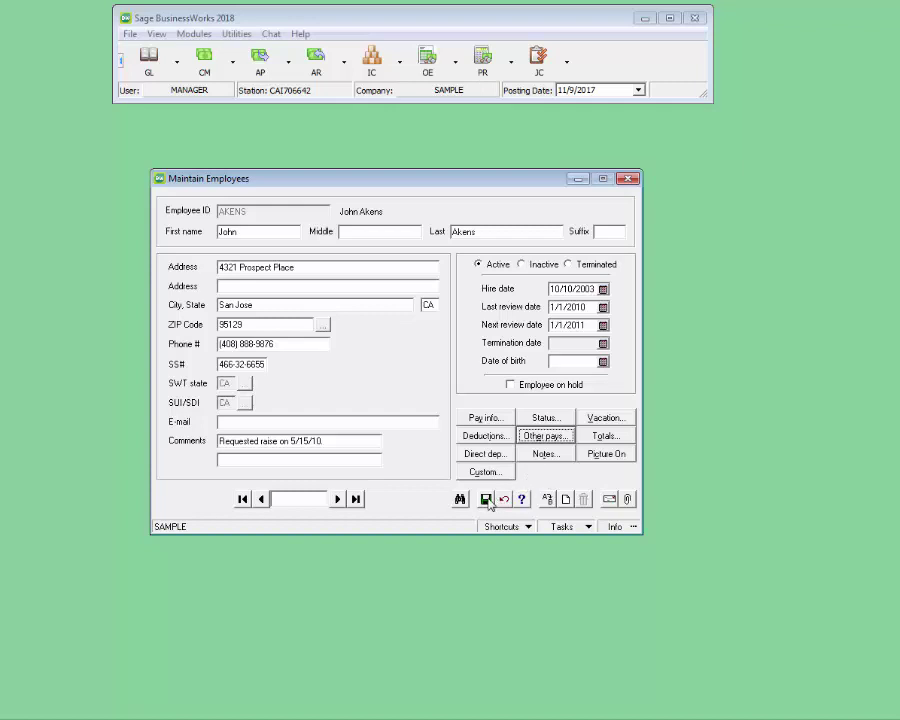
click(626, 179)
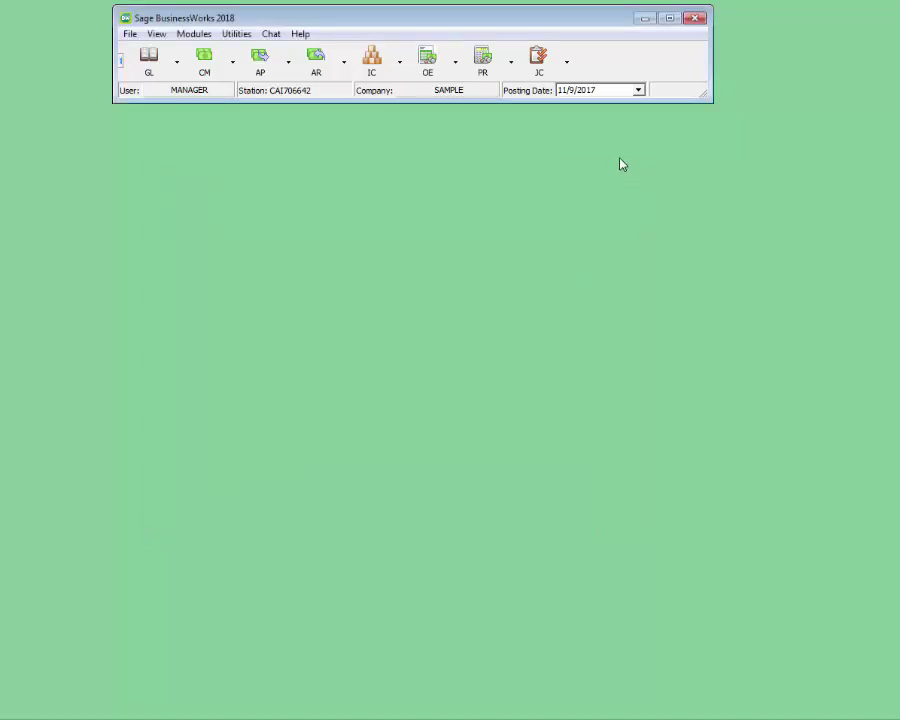
- Start a blank time card for that employee, rejecting the standard one, with only the AUTO deduction and AUTOOP other pay active
click(482, 68)
mouse_move(489, 90)
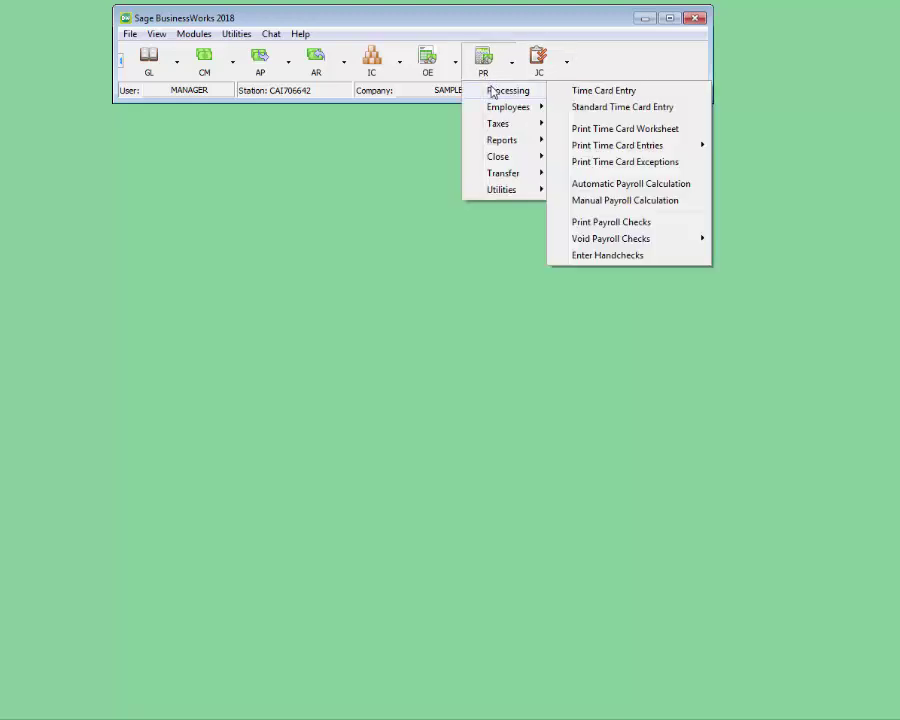
click(579, 97)
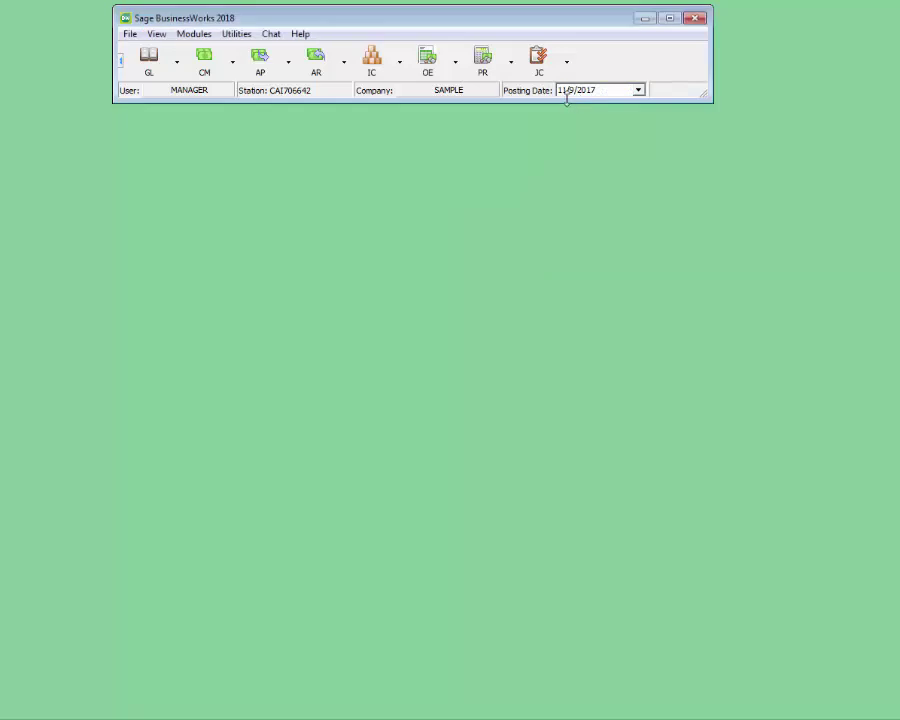
click(402, 243)
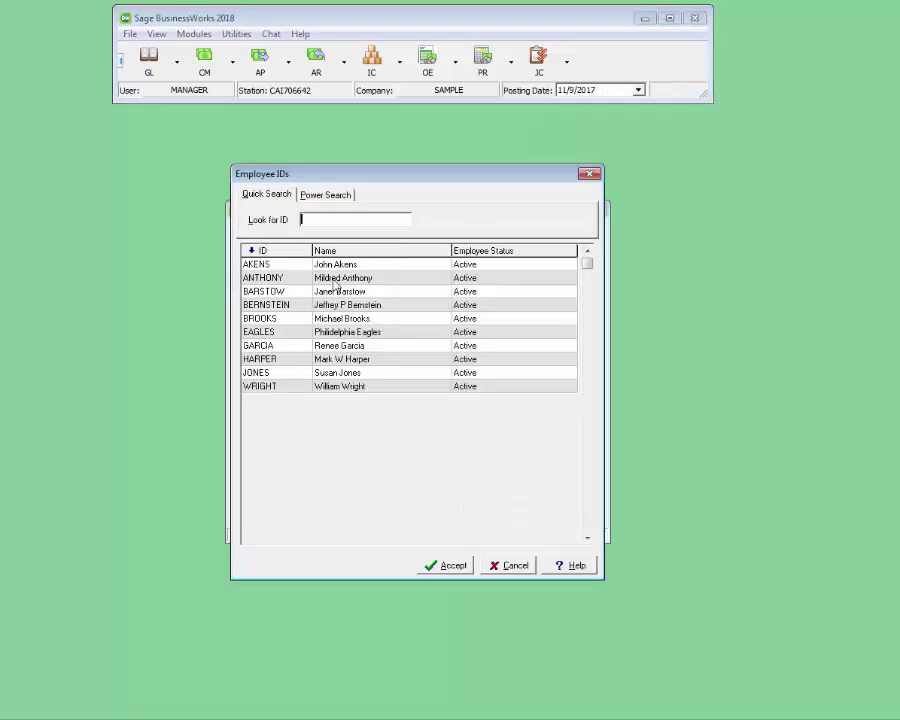
double_click(334, 263)
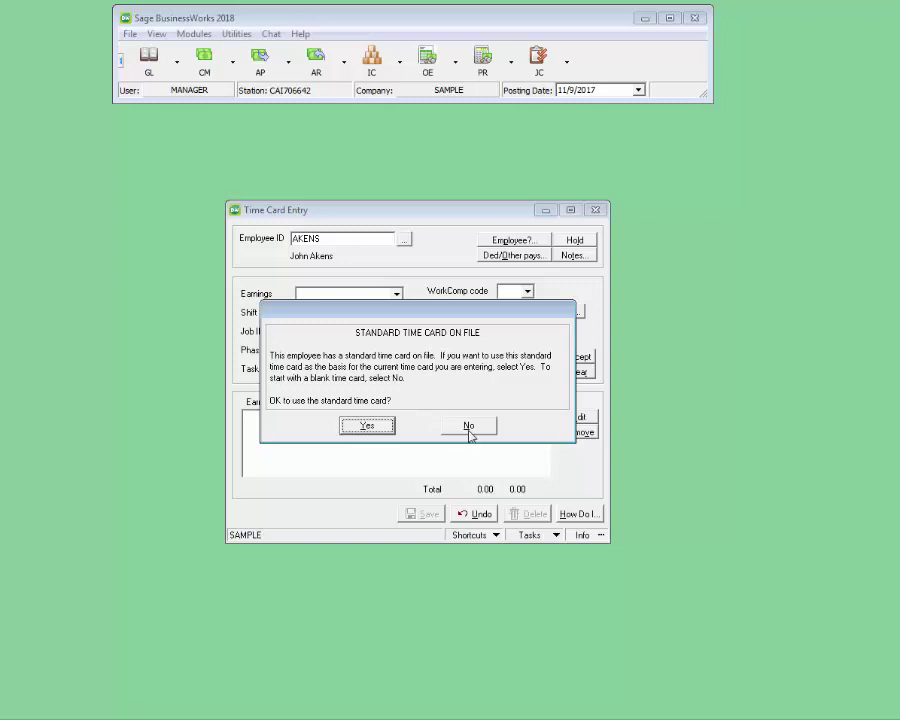
click(468, 426)
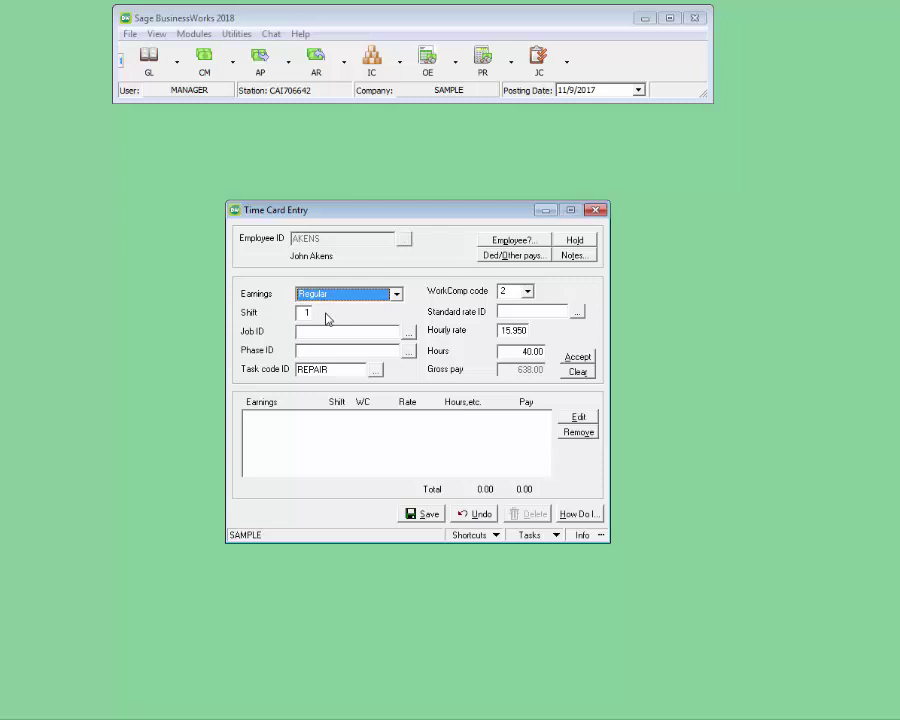
click(506, 259)
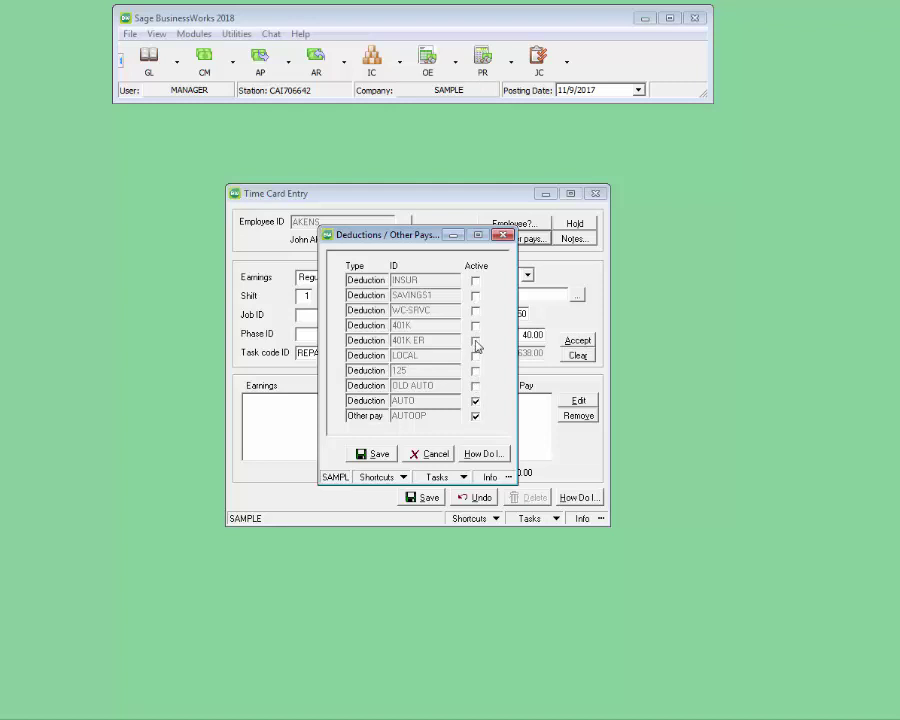
click(376, 456)
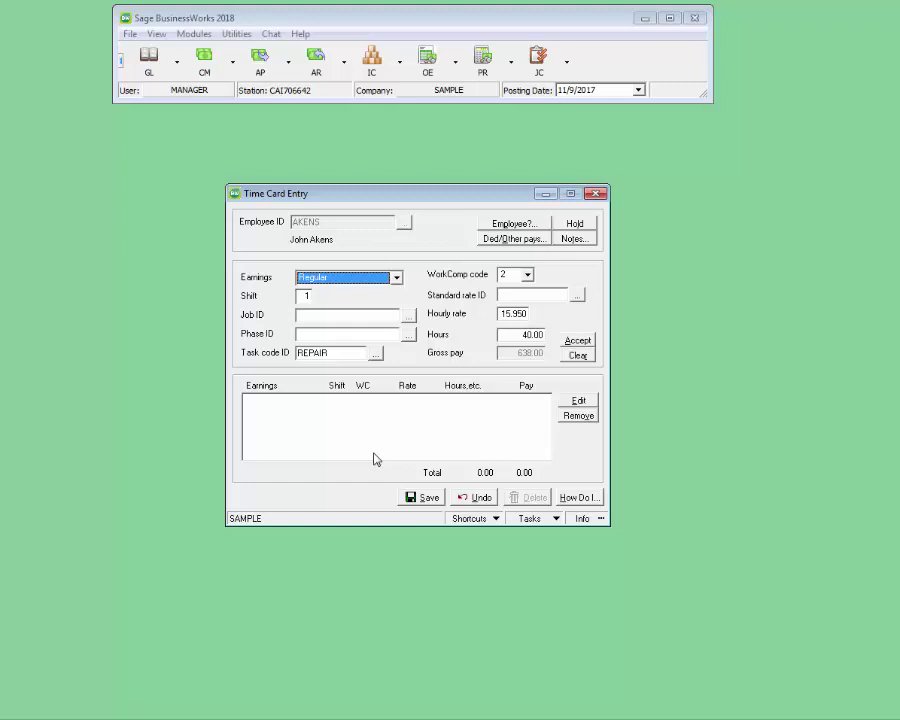
- Enter an AUTO deduction line with an amount of 100 on the time card
click(387, 281)
click(397, 293)
click(397, 293)
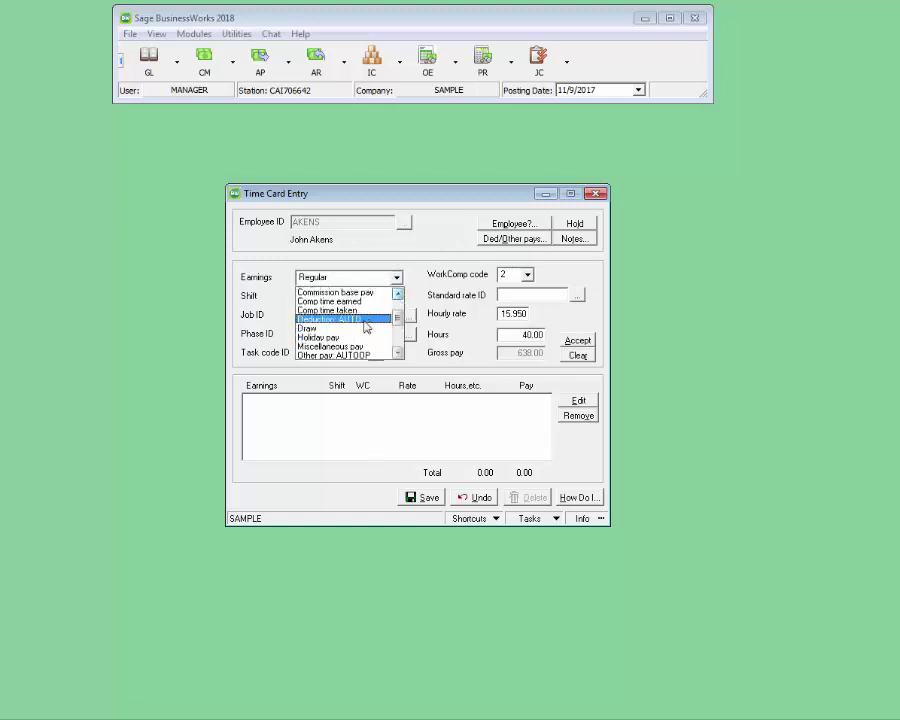
click(366, 320)
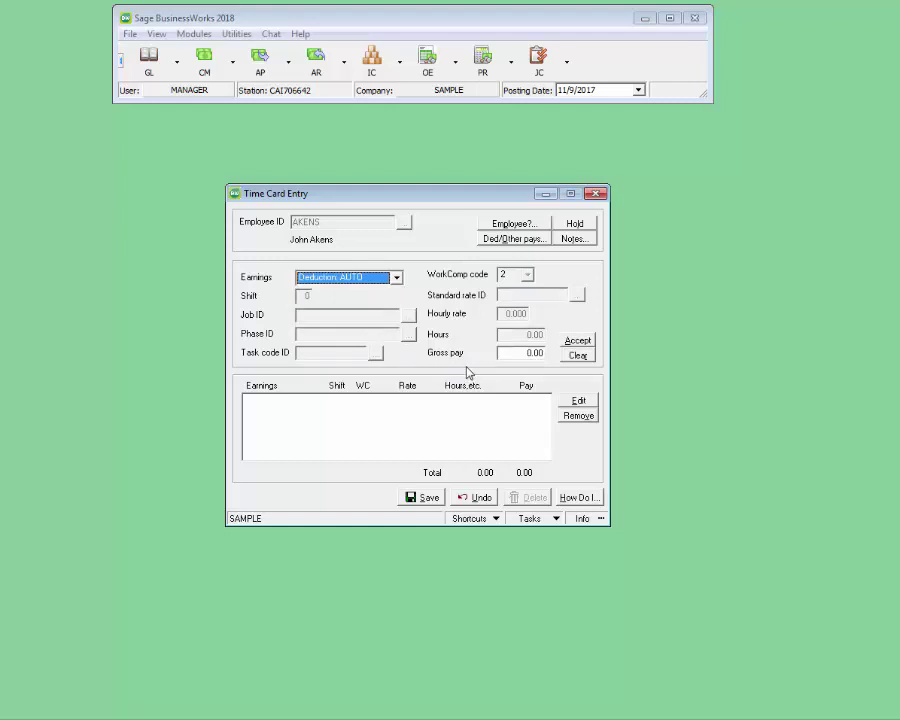
click(530, 353)
text(100)
key(Return)
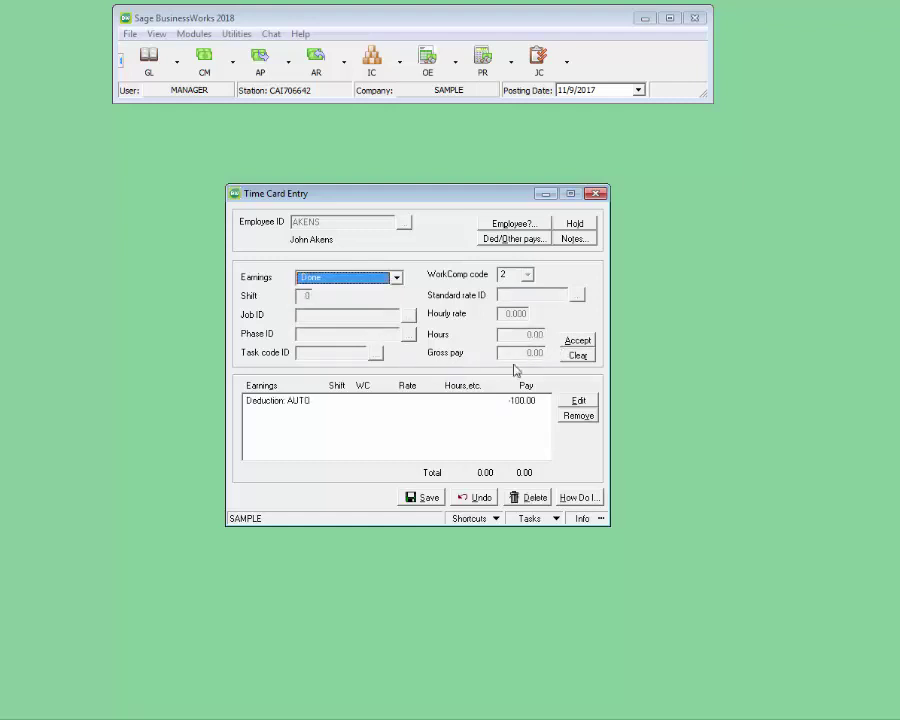
- Add an AUTOOP other pay line without an amount, then save the time card and close time card entry
click(373, 281)
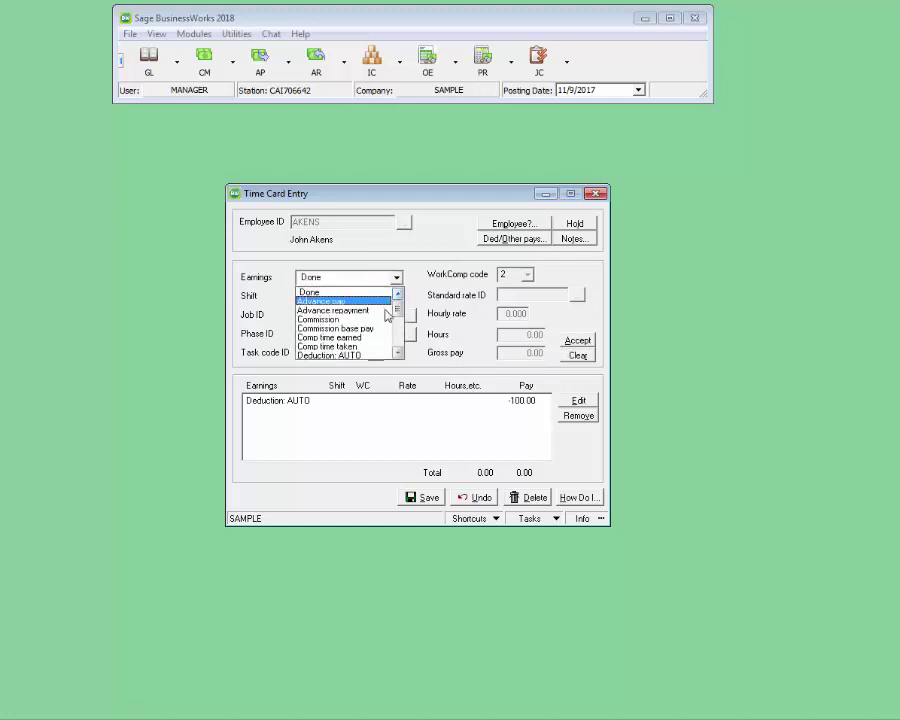
click(398, 353)
click(398, 353)
click(398, 353)
click(398, 353)
click(398, 353)
click(366, 349)
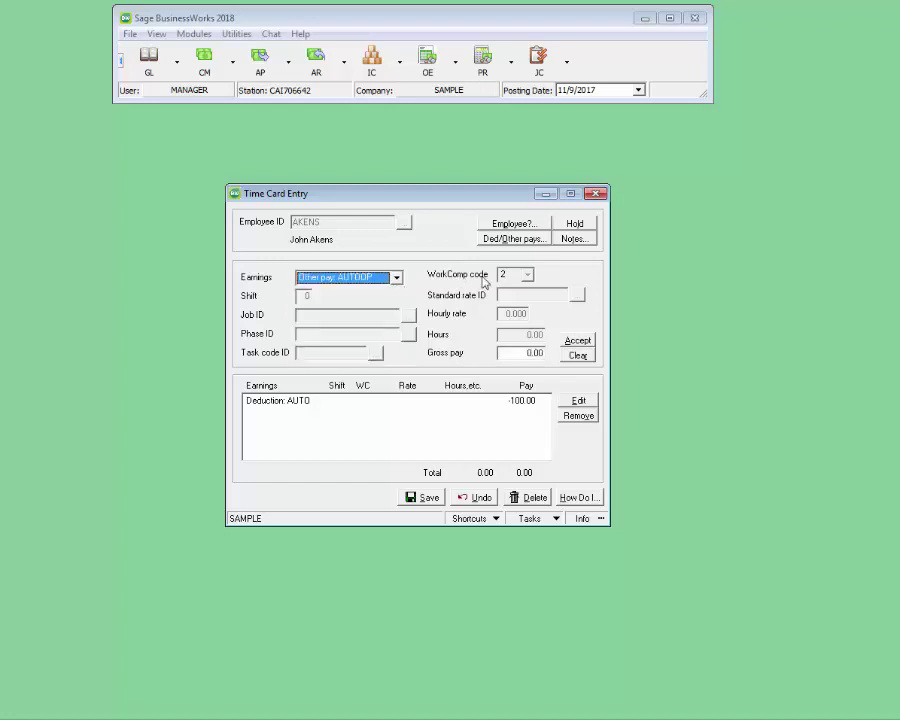
click(577, 341)
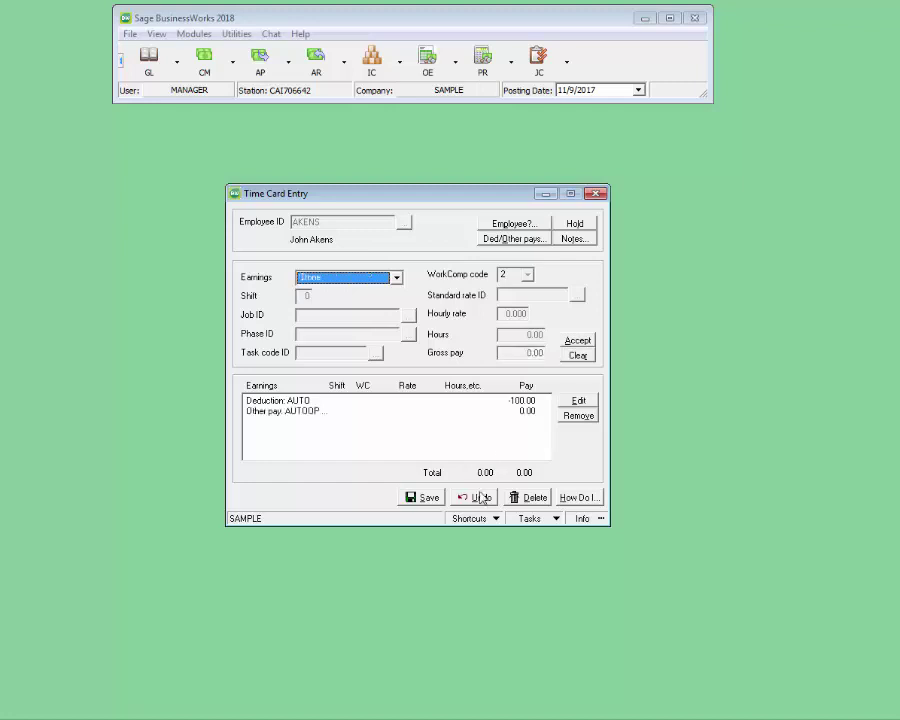
click(428, 498)
key(Escape)
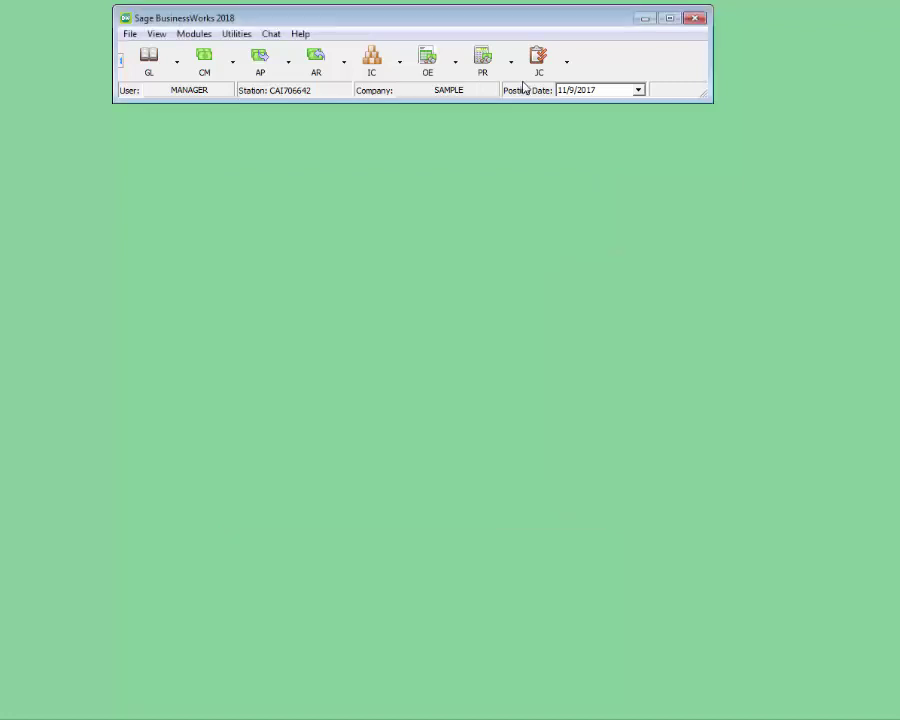
- Run the automatic payroll calculation and acknowledge its notes to reach the payroll register report
click(480, 70)
mouse_move(490, 91)
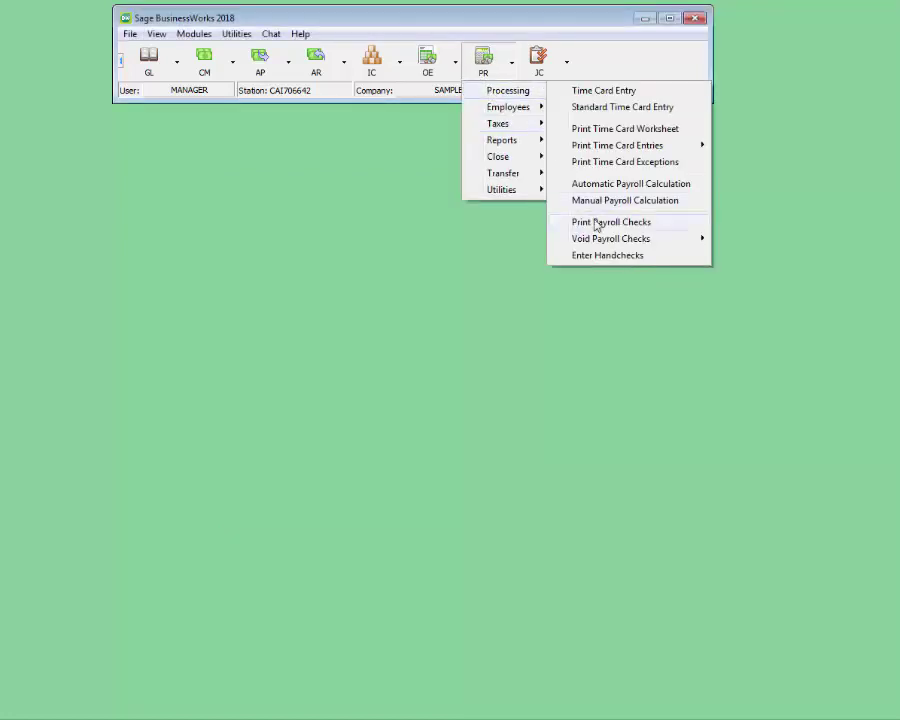
click(588, 186)
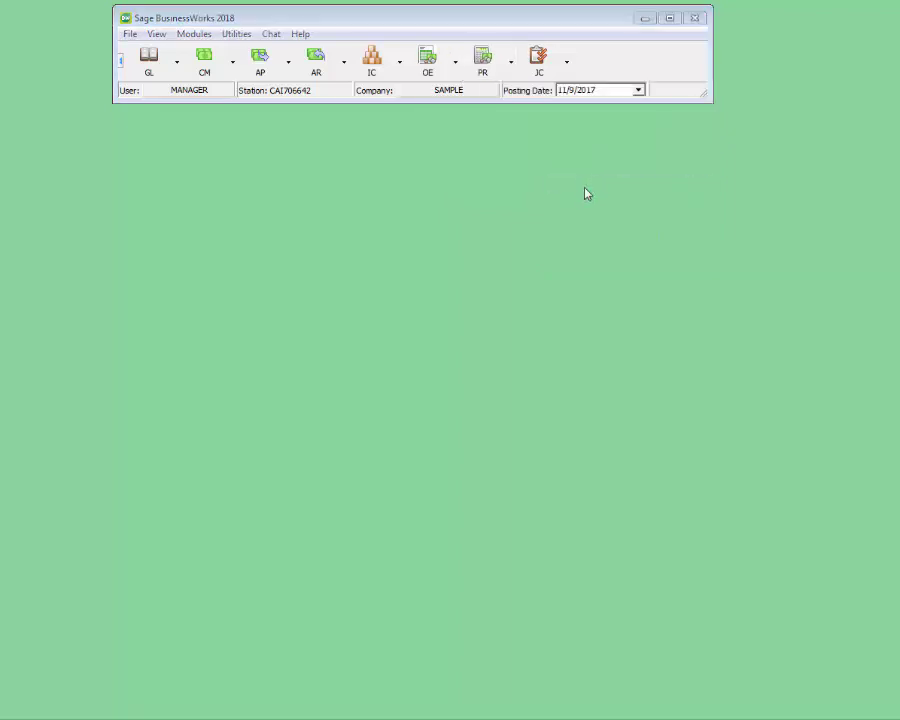
click(449, 433)
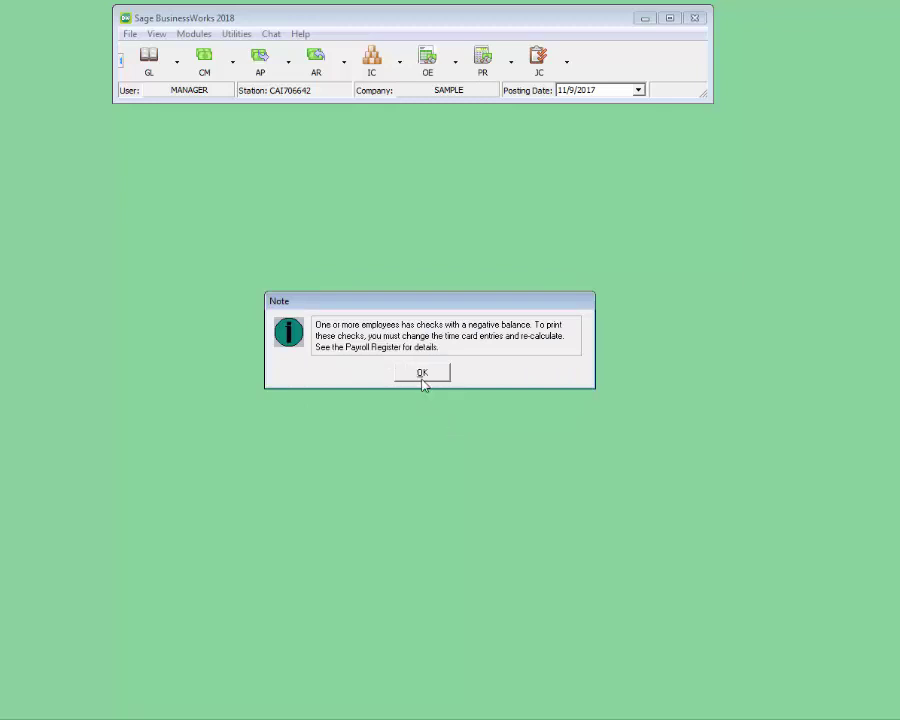
click(423, 384)
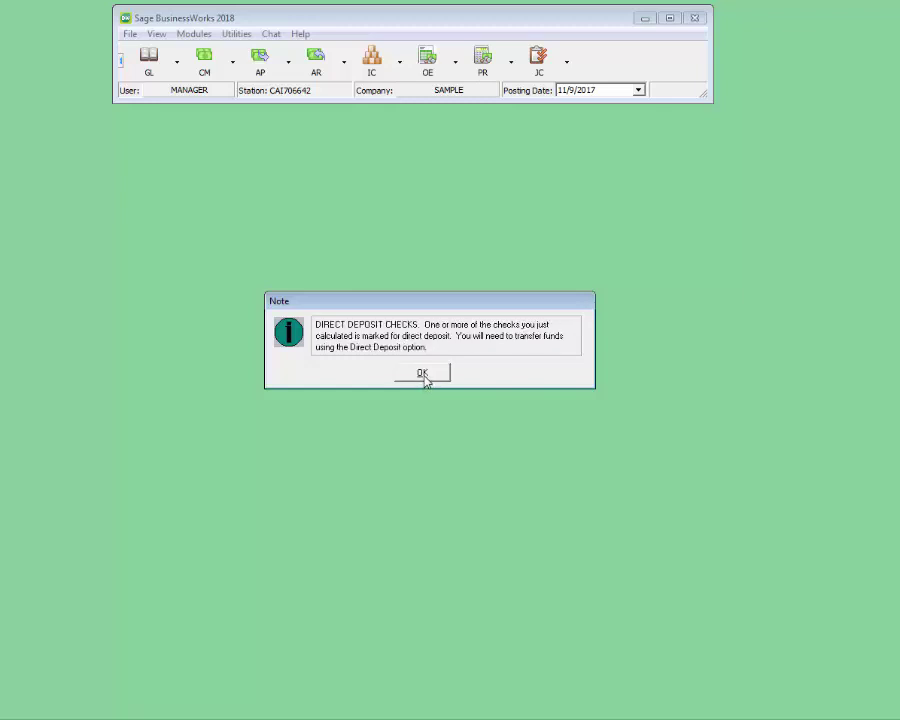
click(425, 381)
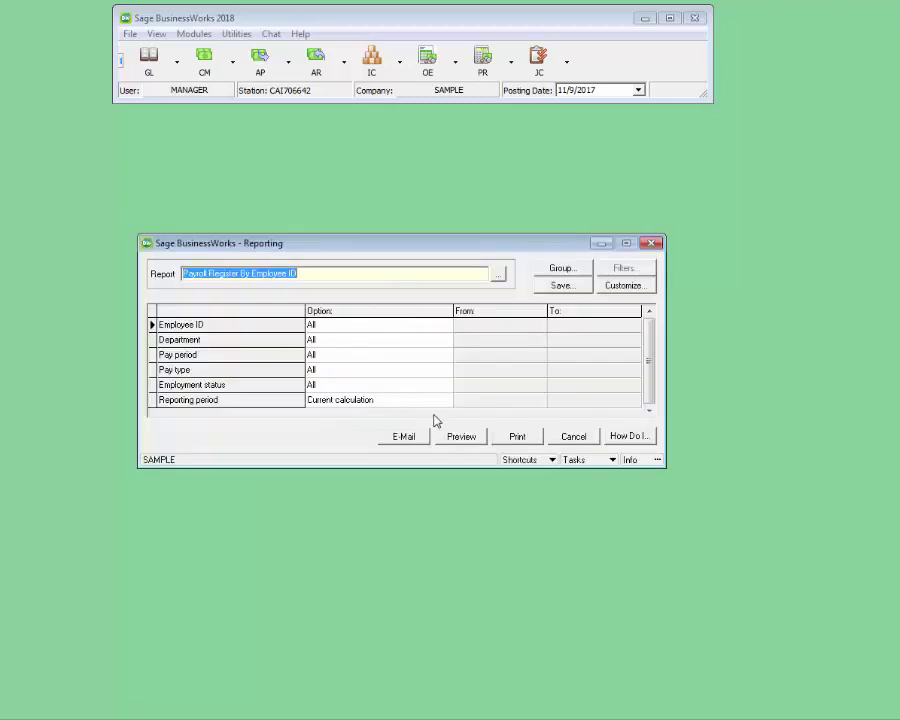
- Preview the Payroll Register By Employee ID for the current calculation, check the employee's taxes and net pay, and close the report
click(457, 442)
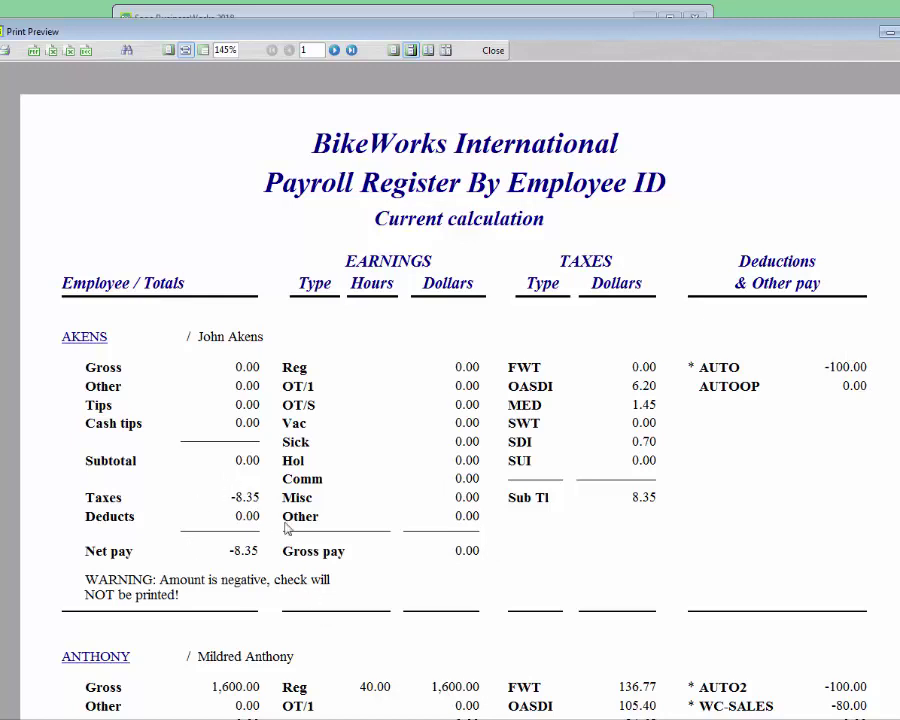
scroll(640, 398, down, 1)
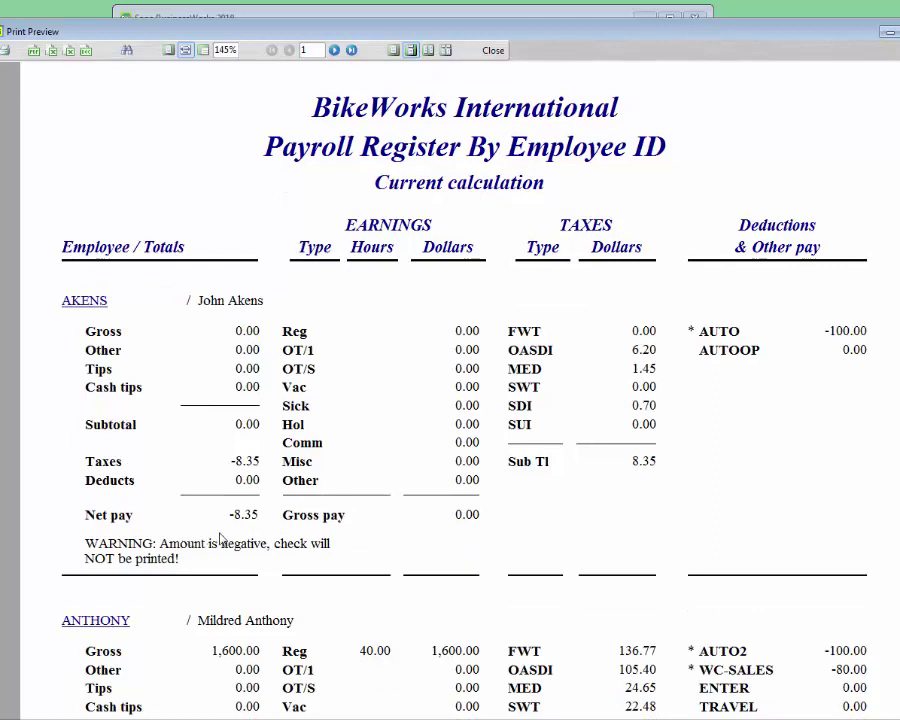
click(490, 51)
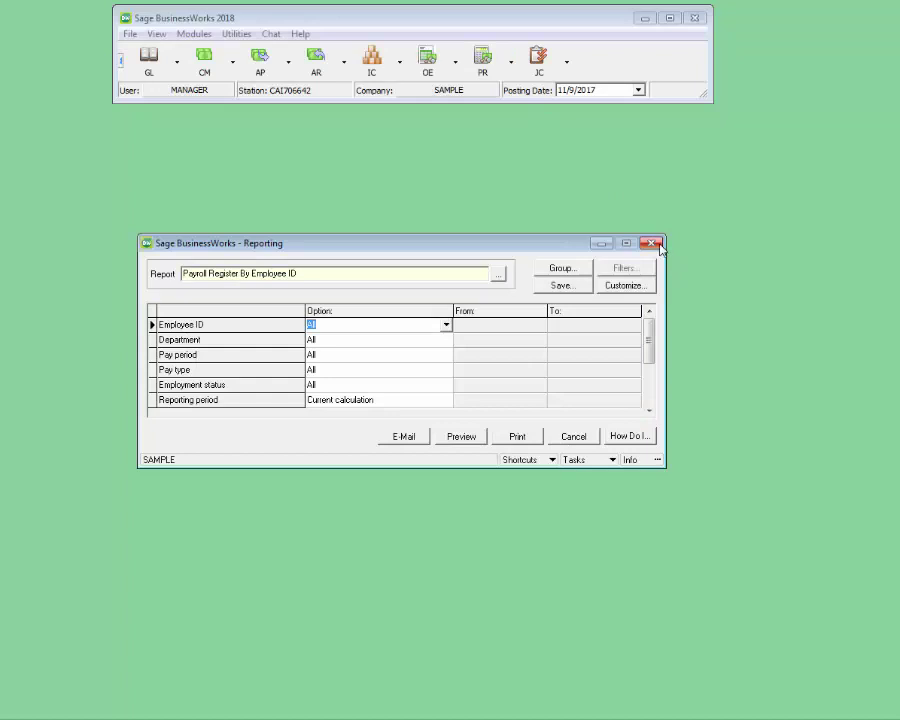
click(651, 244)
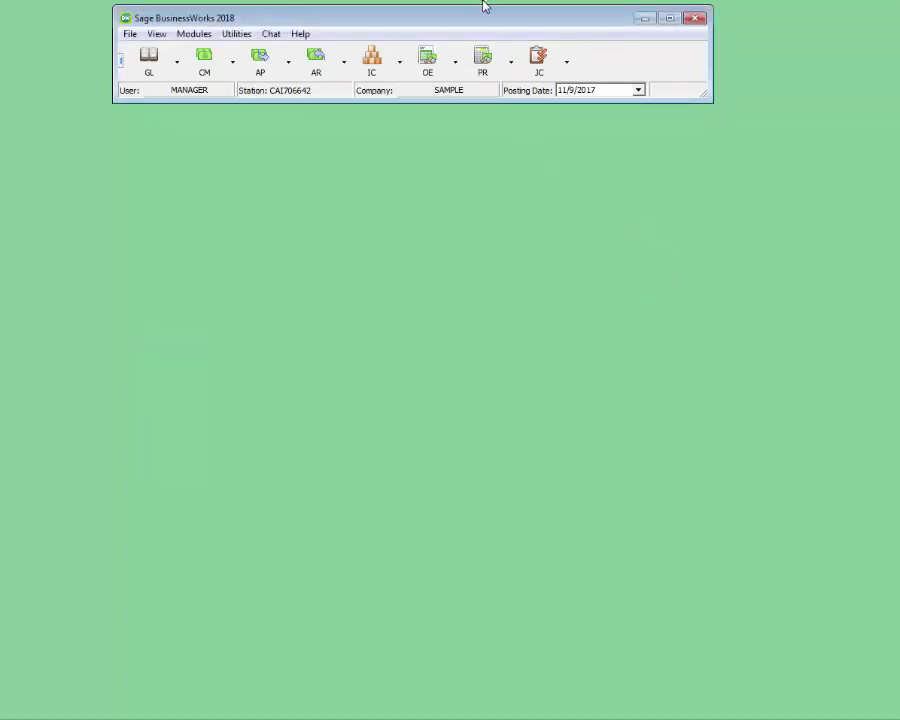
- Open a manual payroll calculation for the first listed employee, based on the calculated check on file
click(487, 57)
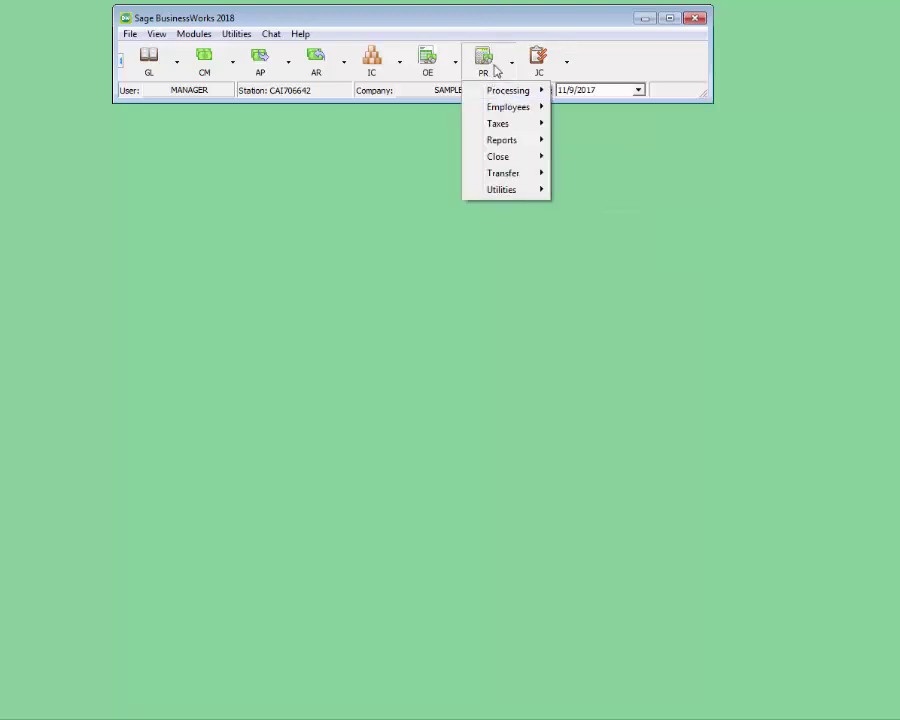
mouse_move(503, 93)
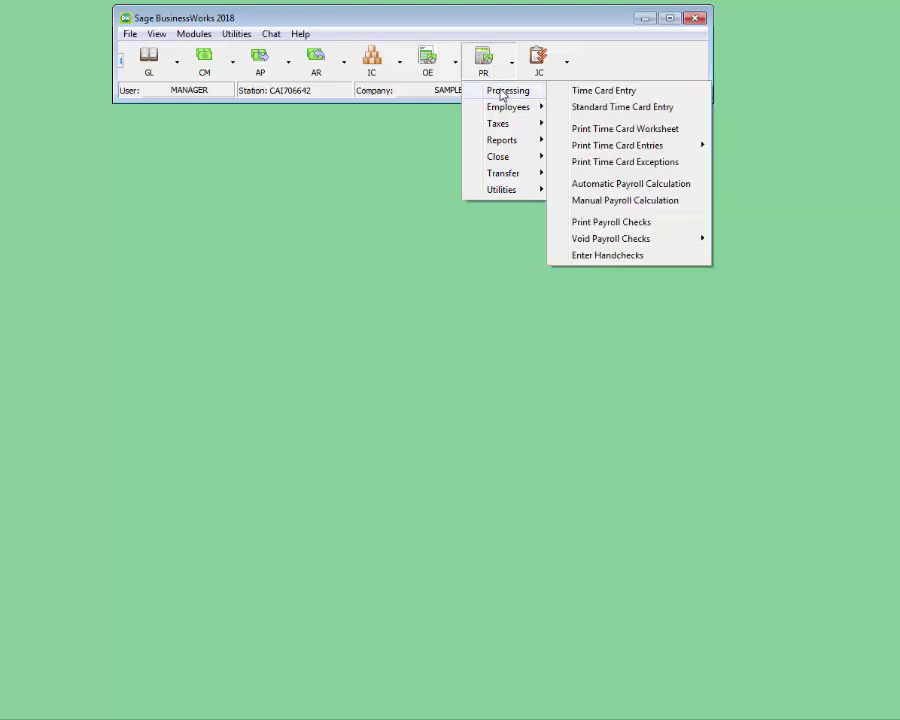
click(610, 201)
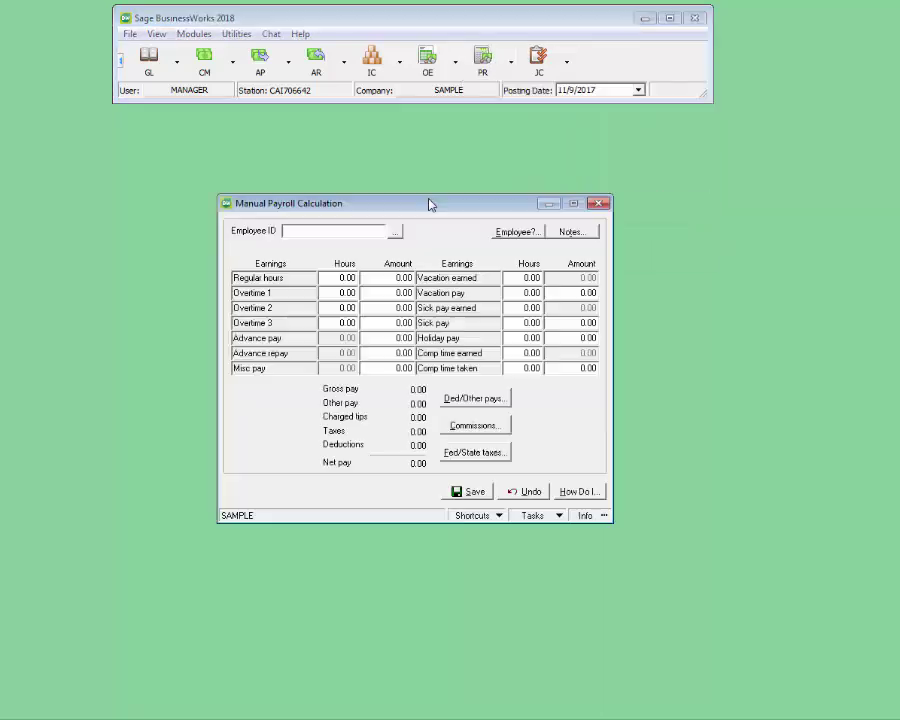
click(395, 232)
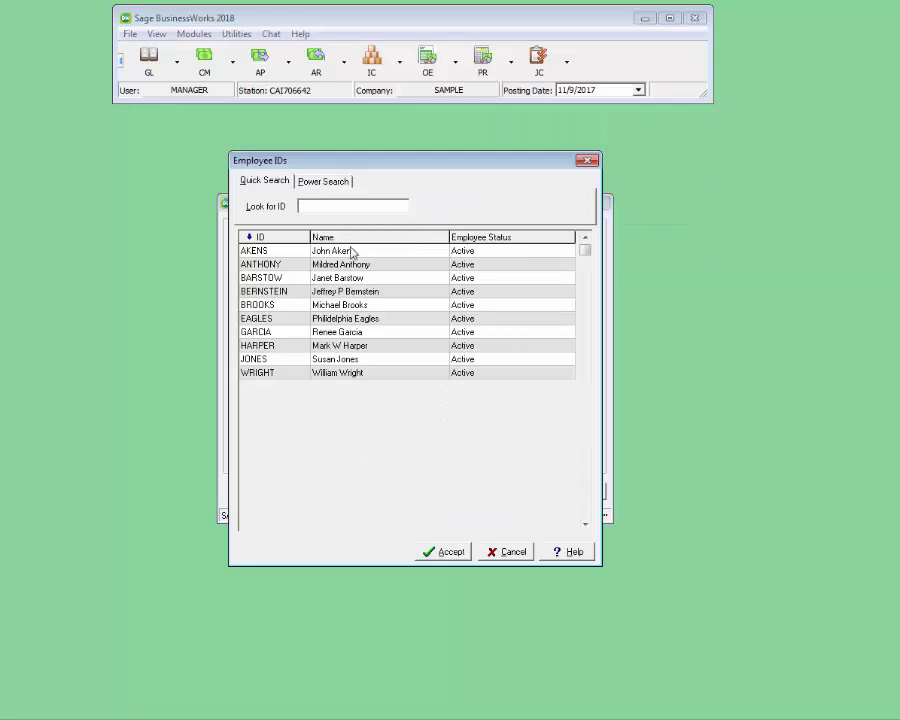
double_click(327, 252)
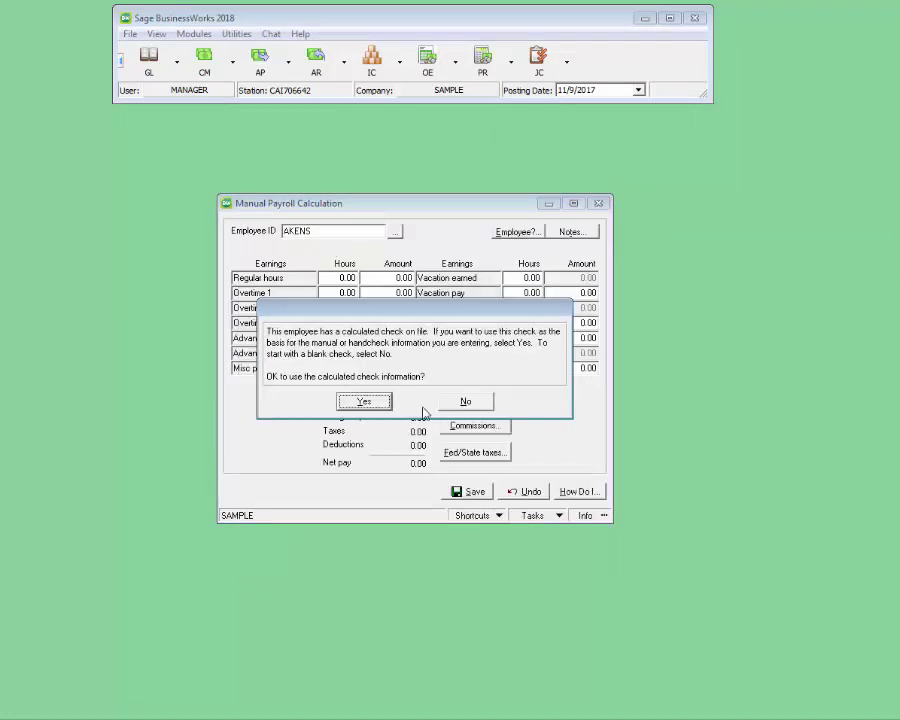
click(366, 404)
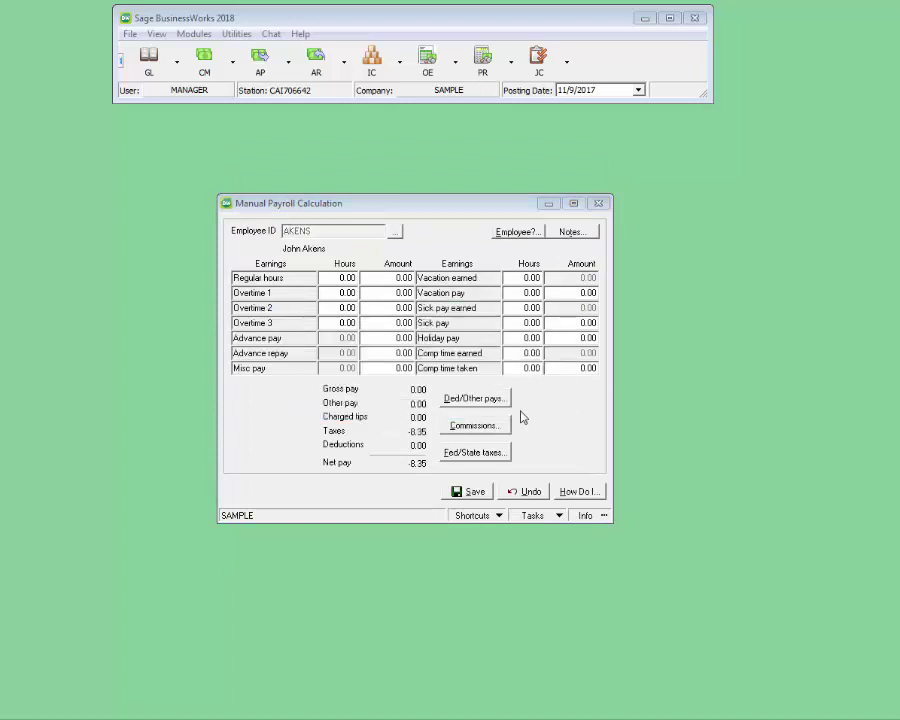
- Set the employee's AUTOOP other pay amount to 8.35 and accept the deductions and other pays
click(502, 402)
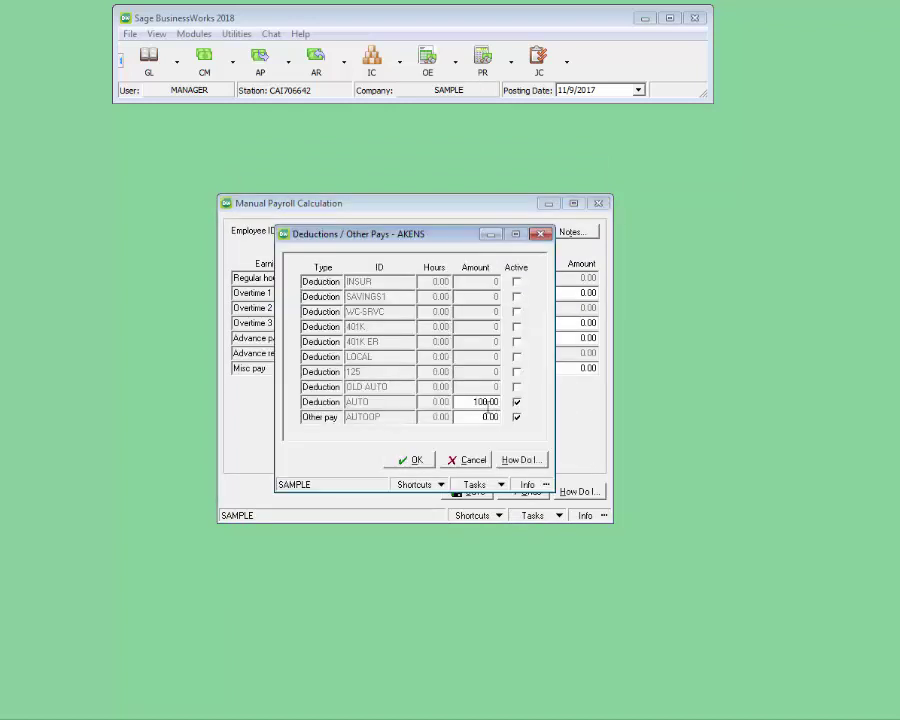
drag(433, 245, 487, 163)
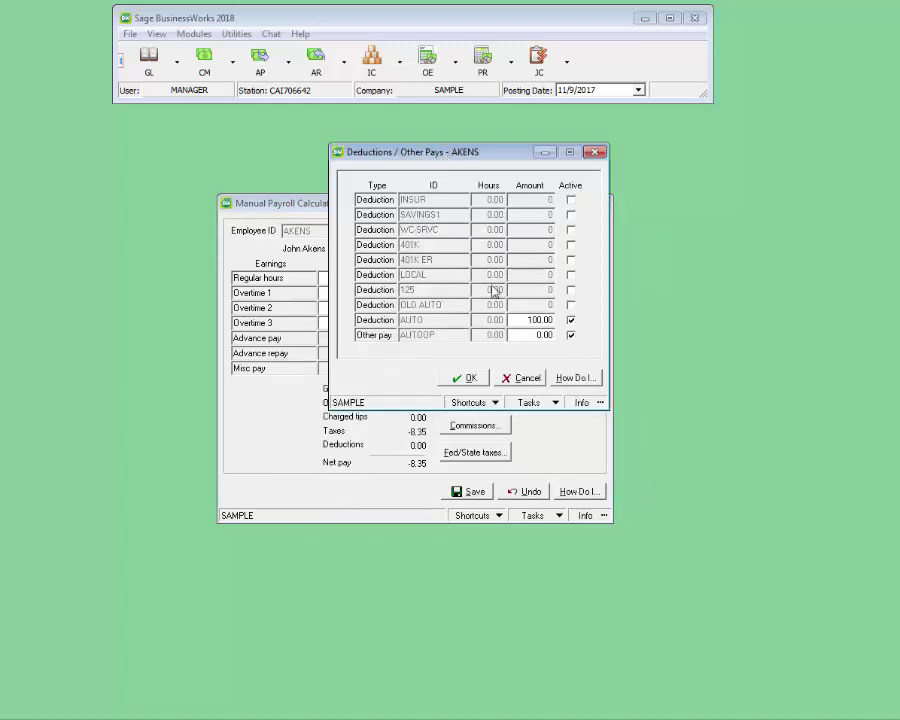
click(531, 336)
text(8.35)
click(467, 382)
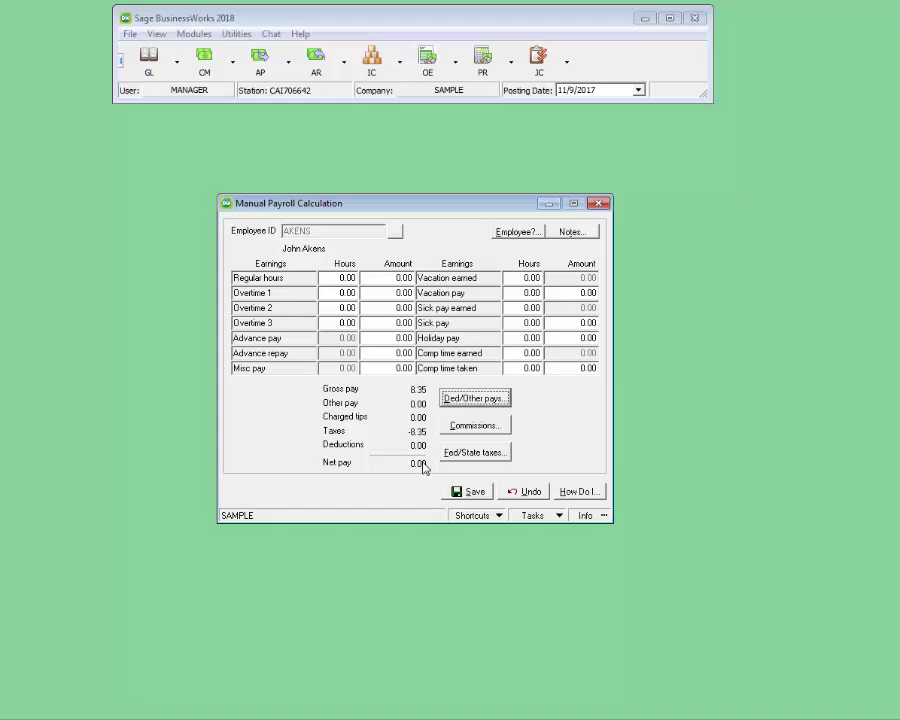
- Save the manual payroll calculation, allow posting of the zero amount check, and close the calculation
click(472, 497)
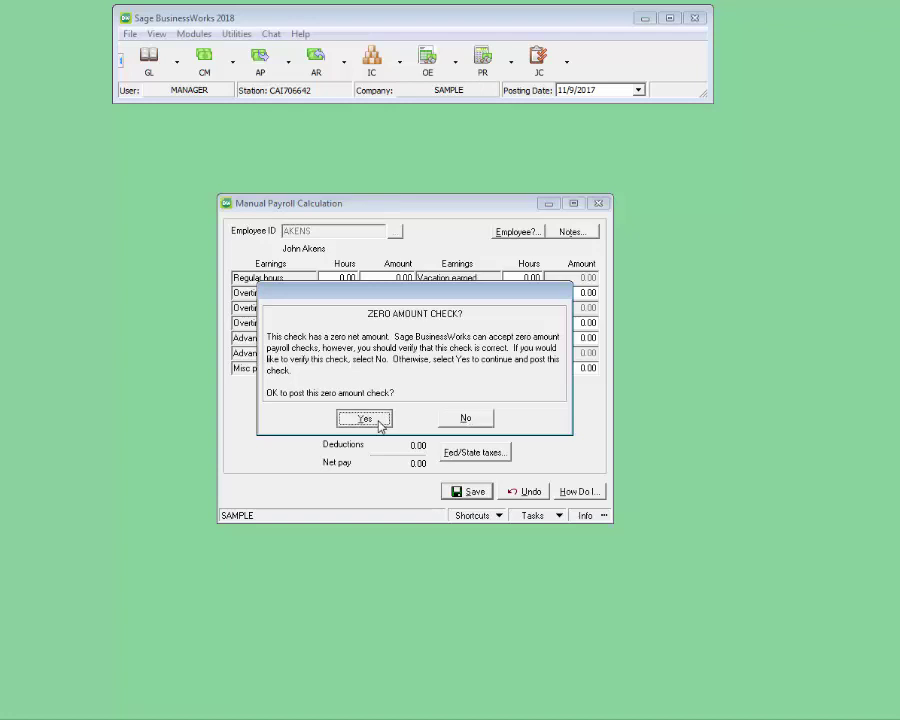
click(364, 418)
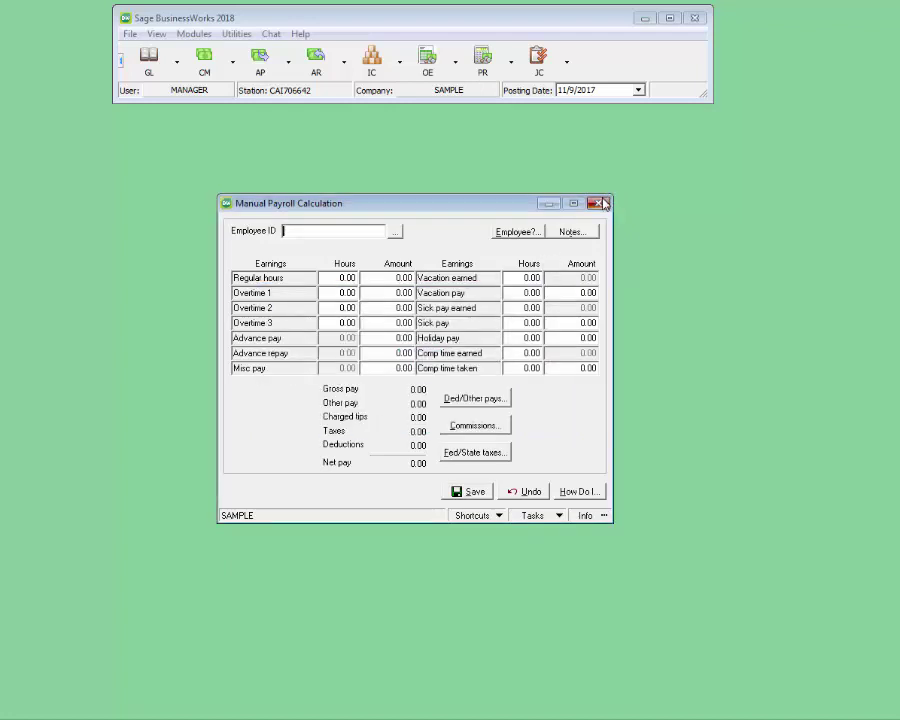
click(603, 204)
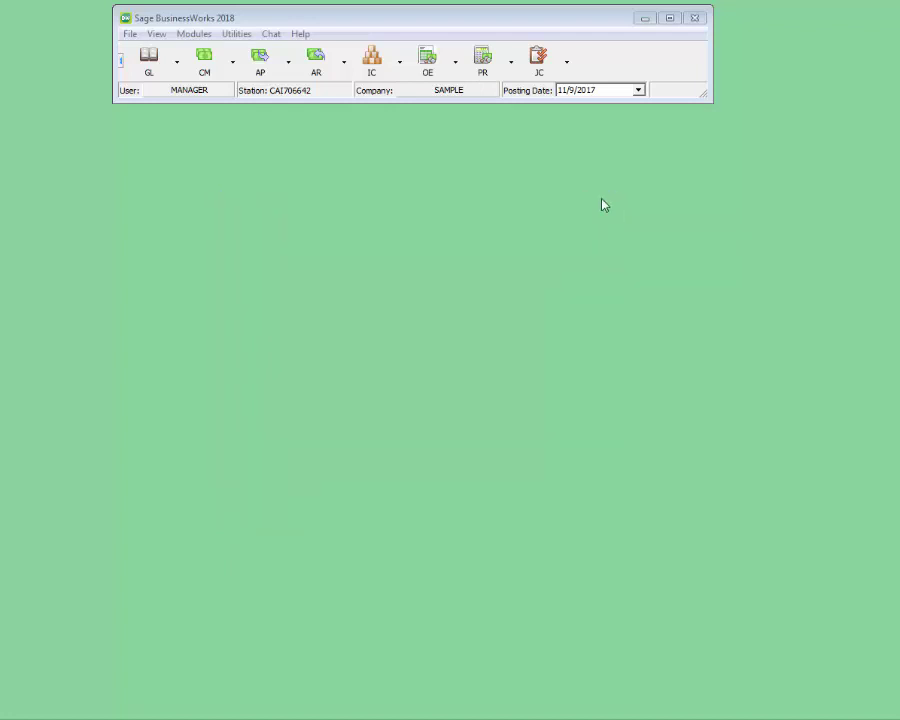
- Open the payroll check printing options
click(483, 62)
mouse_move(490, 97)
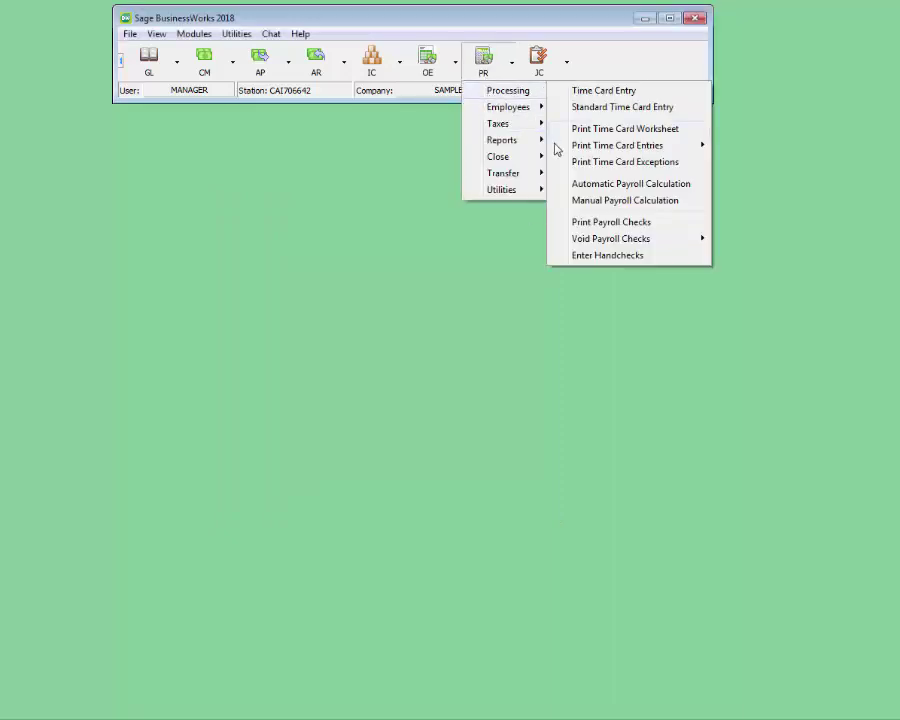
click(589, 221)
drag(0, 230, 400, 184)
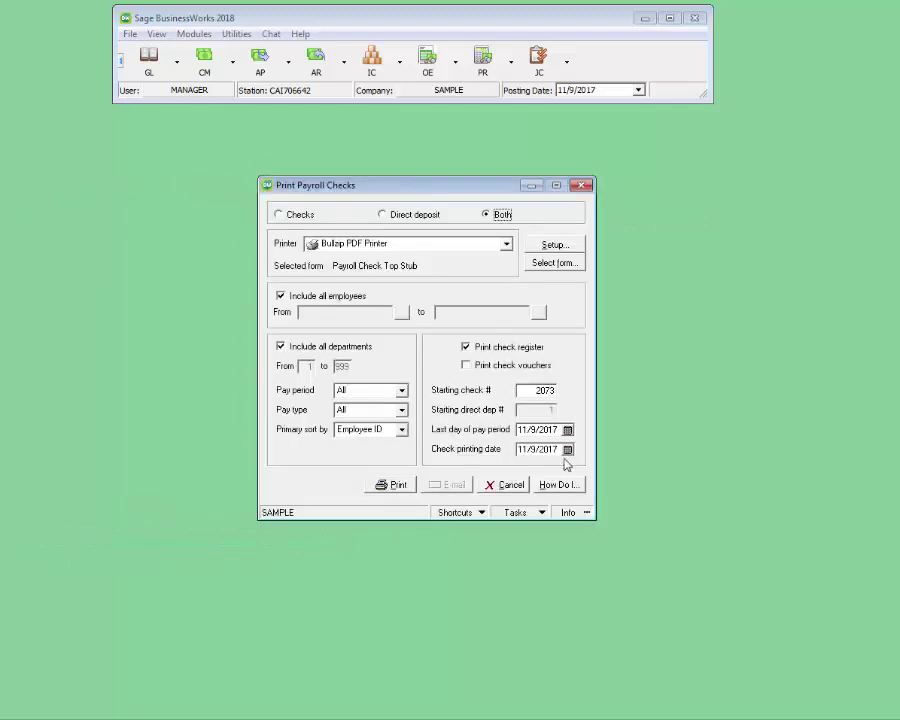
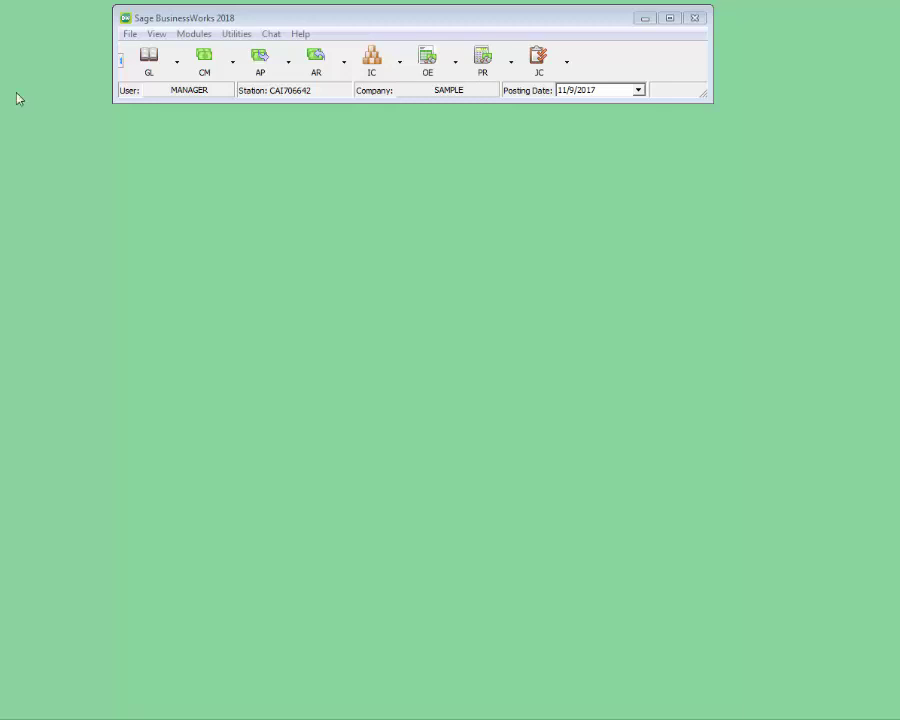
- Create a new payroll deduction with the ID AUTO and the description Auto Allowance
click(483, 62)
mouse_move(508, 191)
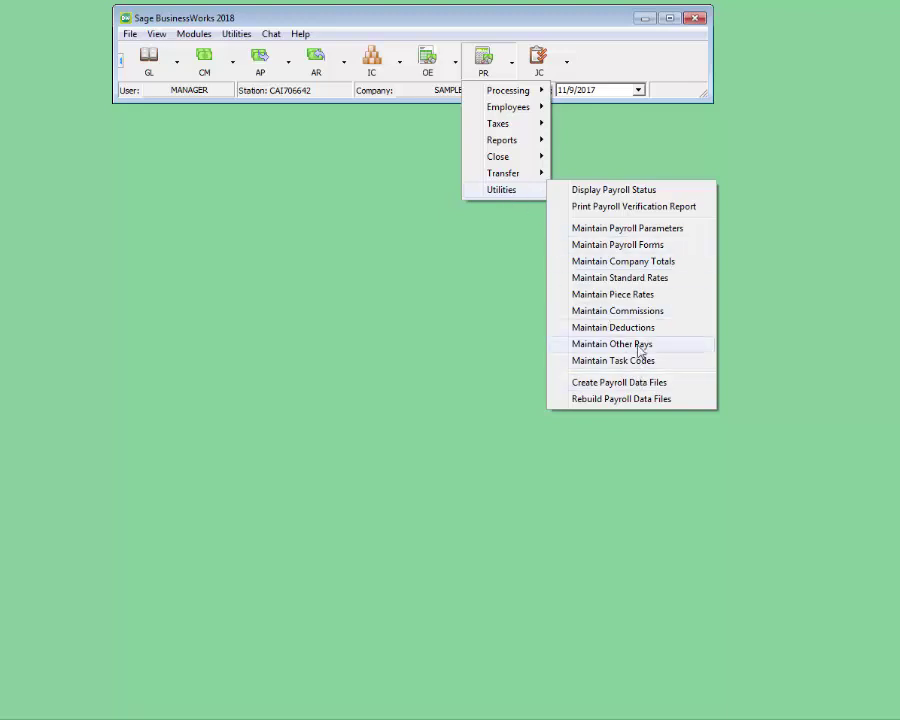
click(588, 328)
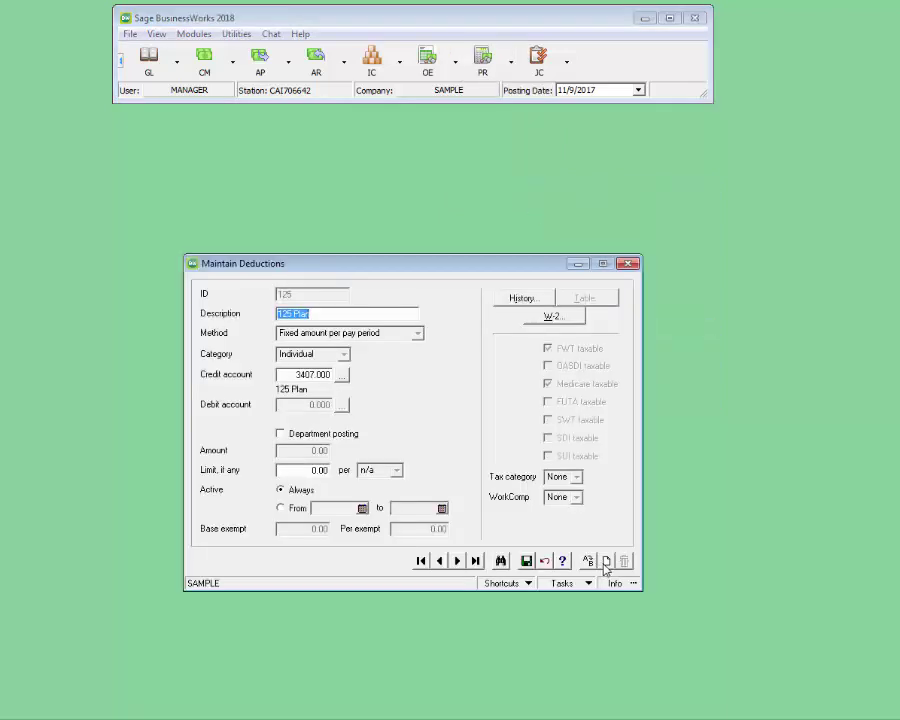
click(604, 563)
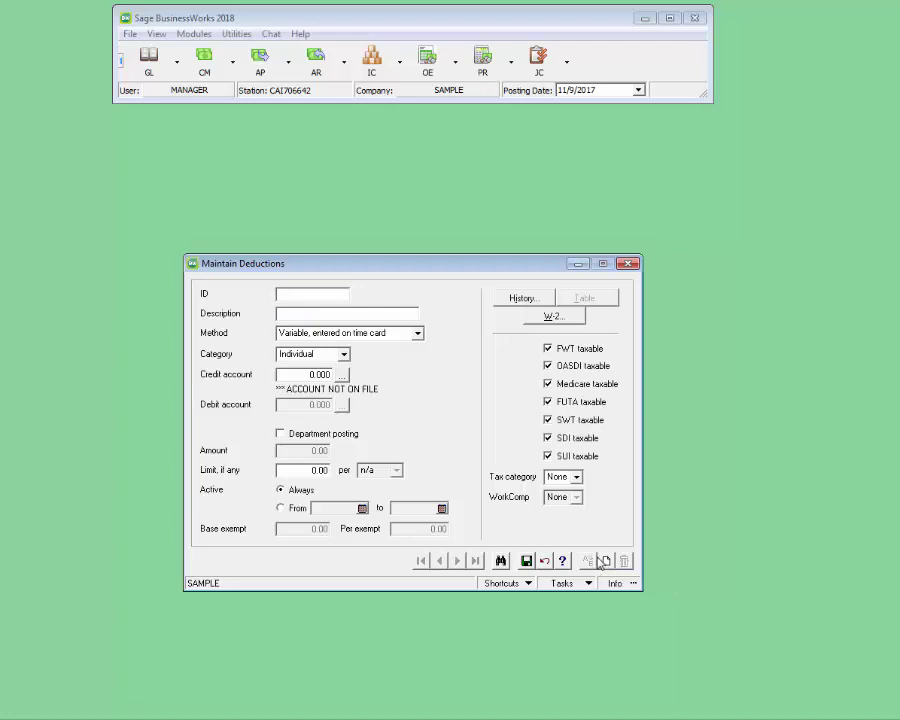
text(AUTO)
key(Tab)
text(Auto Allowance)
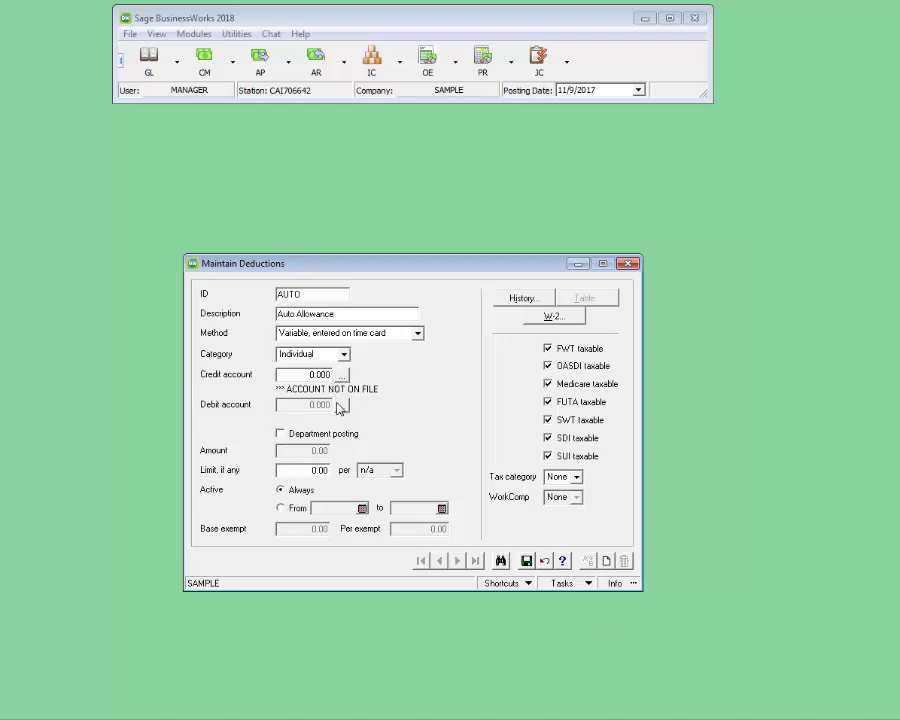
- Set the deduction's category to Company-Ind, its credit account to 3005.000 Auto Payable, and its debit account to 7235.000 Auto Expense
click(343, 356)
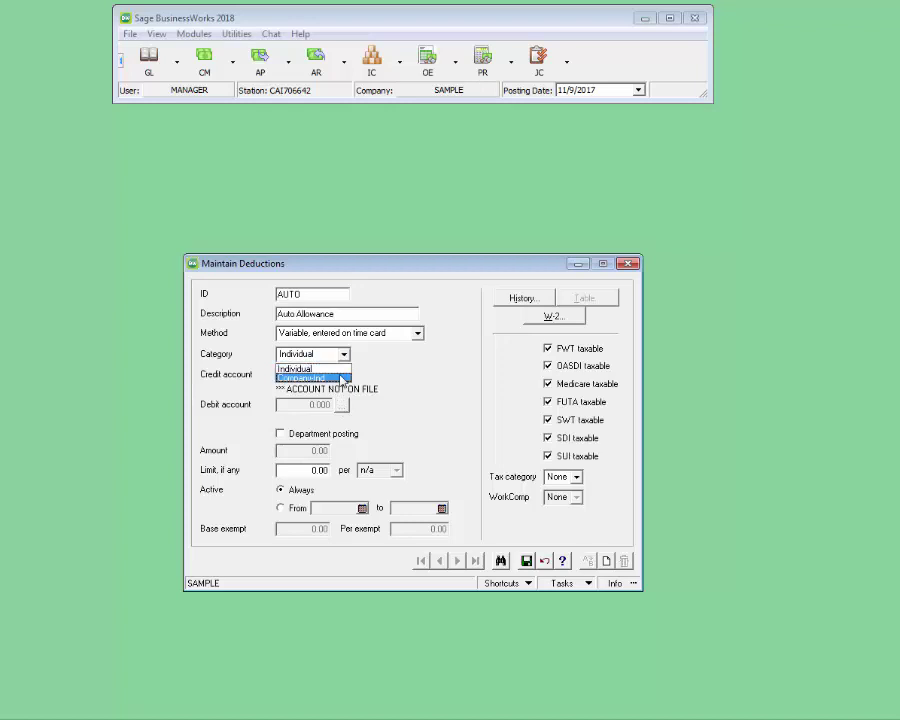
click(343, 379)
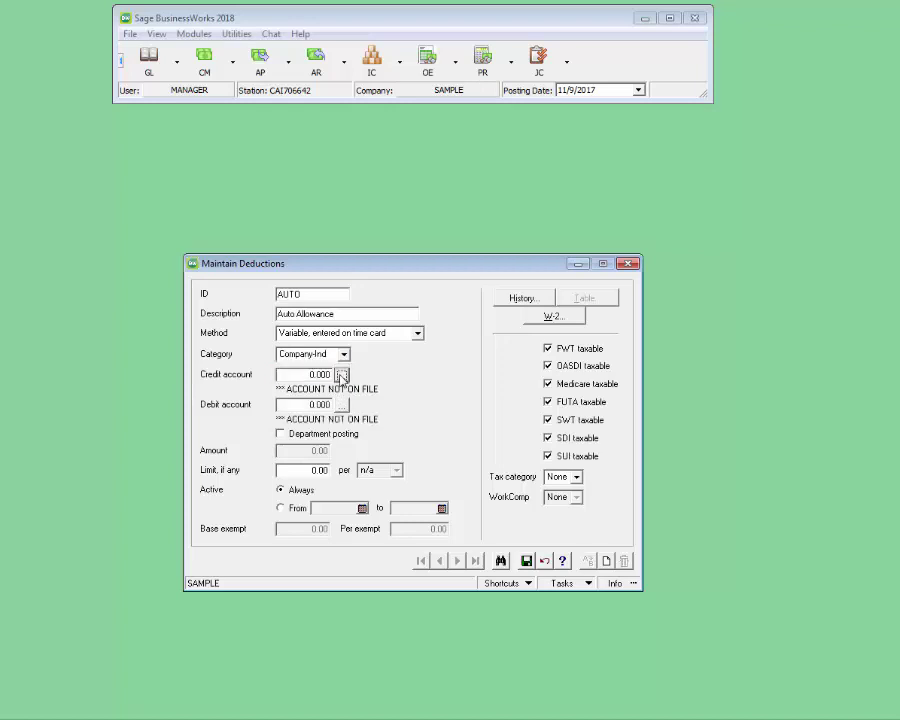
click(341, 375)
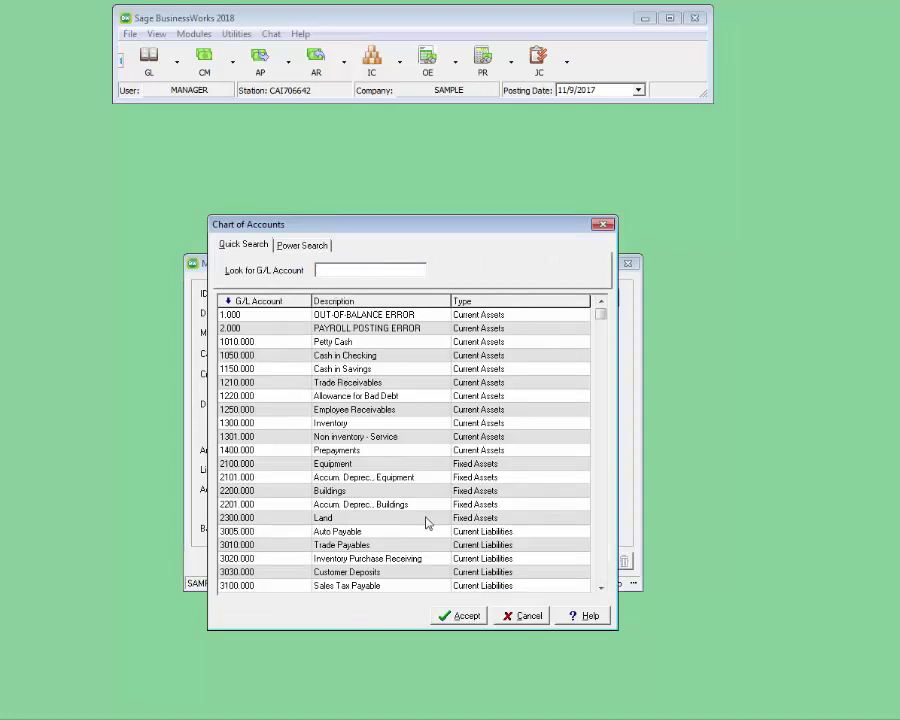
click(342, 535)
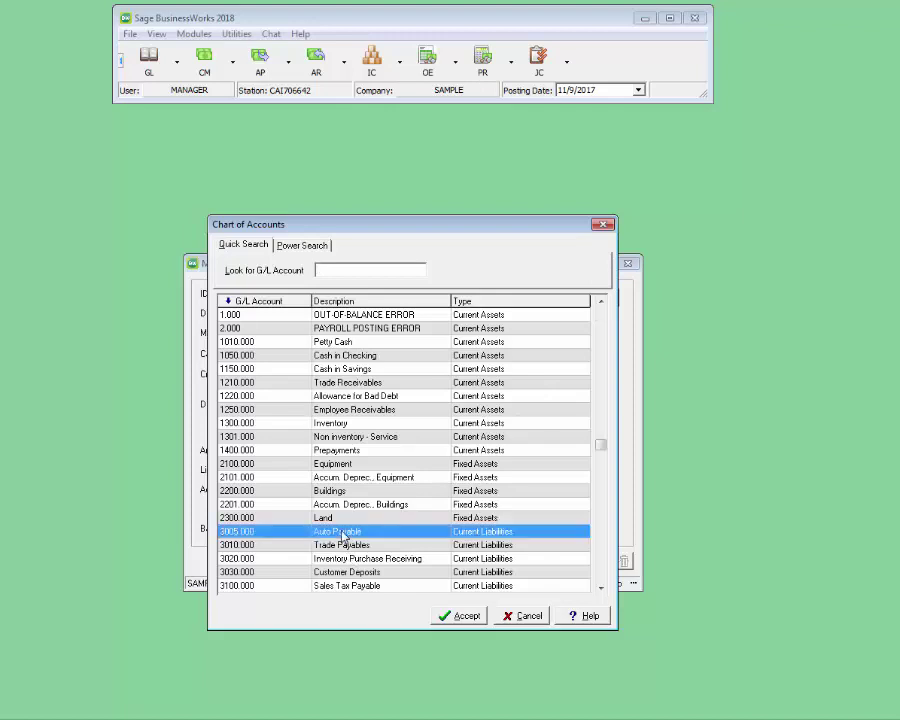
double_click(342, 535)
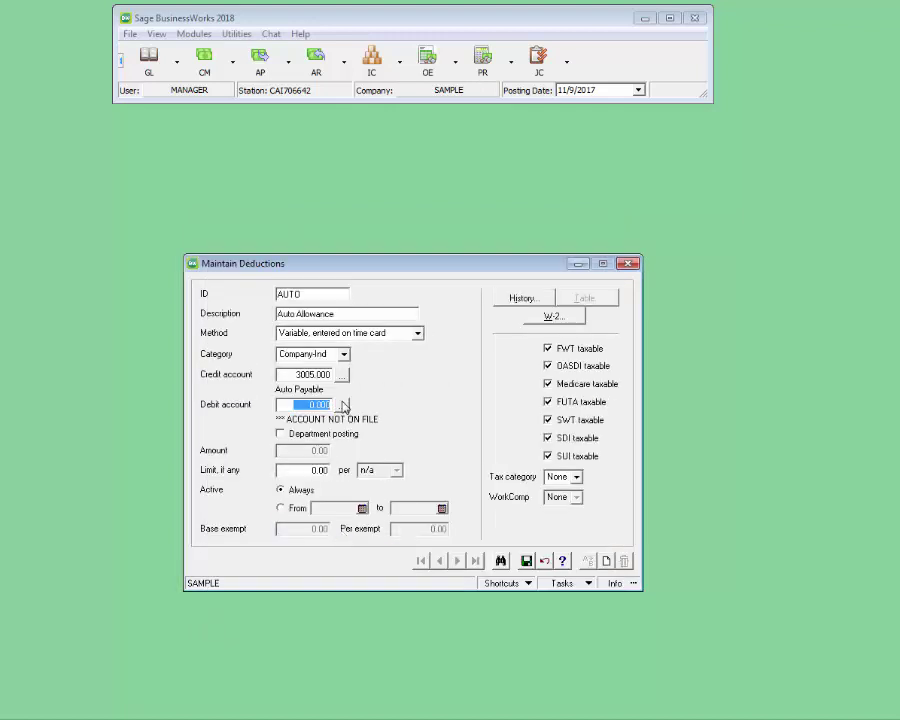
click(342, 405)
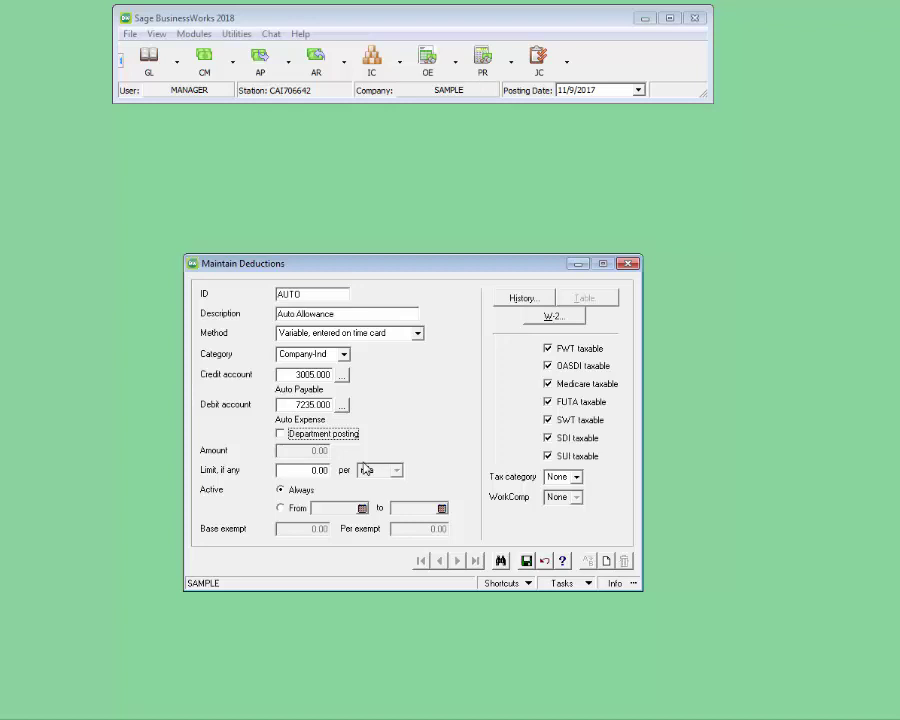
- Make the AUTO deduction non-taxable for FWT, OASDI, Medicare, FUTA, SWT, SDI and SUI
click(548, 349)
click(549, 367)
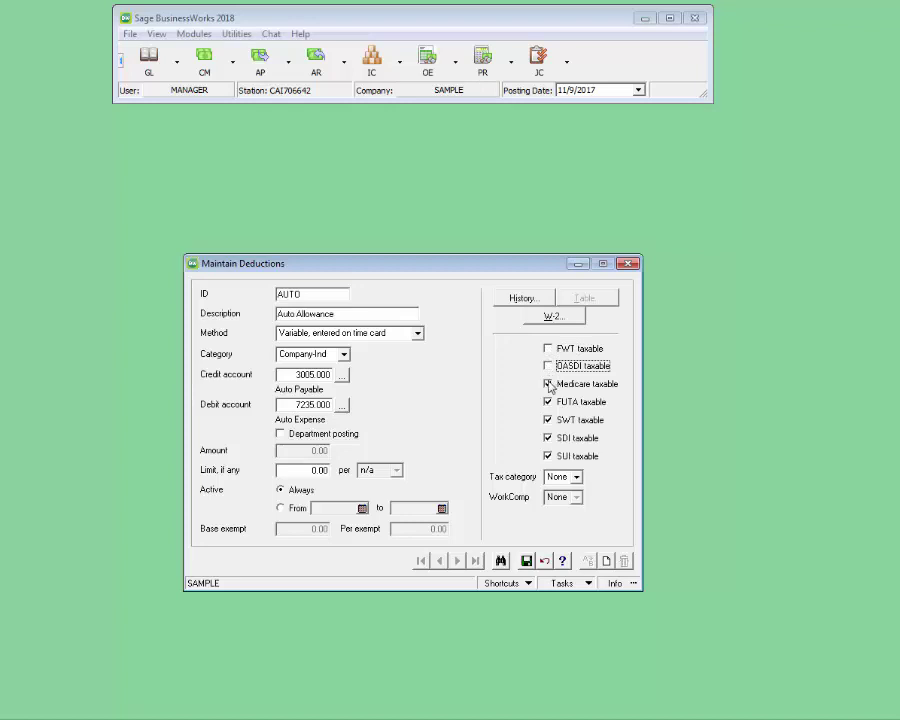
click(548, 384)
click(548, 402)
click(548, 420)
click(548, 438)
click(548, 456)
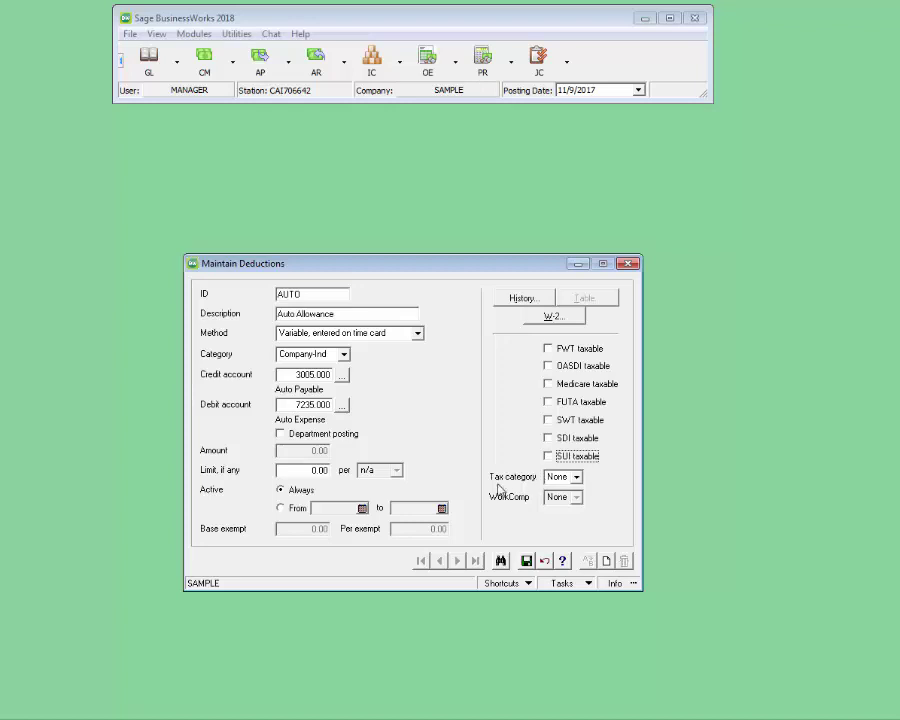
- Make the AUTO deduction active only from 12/17/2017 to 12/31/17
click(281, 508)
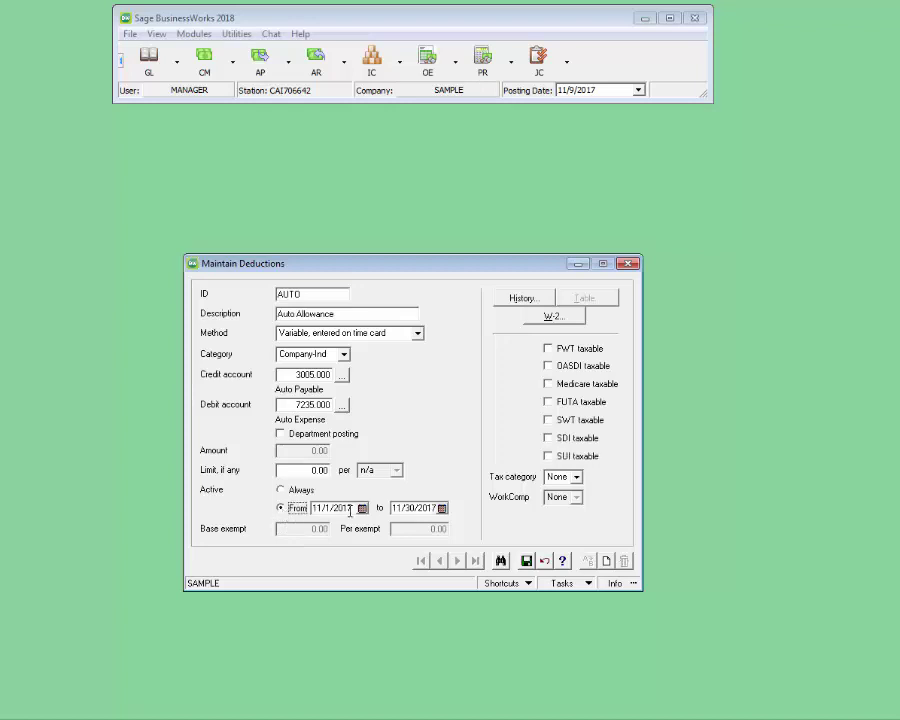
key(Tab)
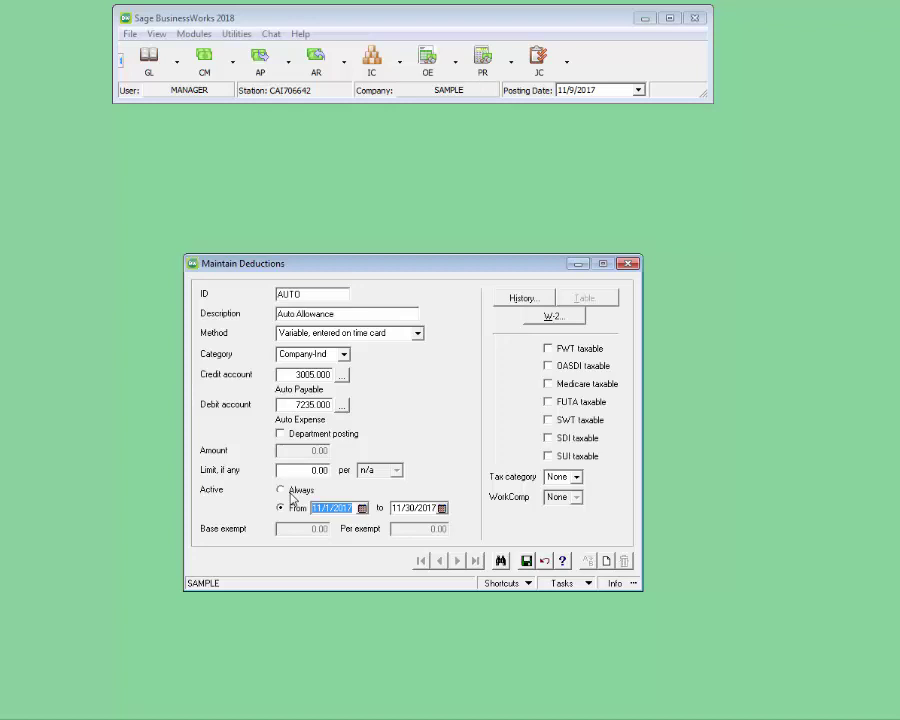
text(12/17/2017)
key(Tab)
text(12/31/17)
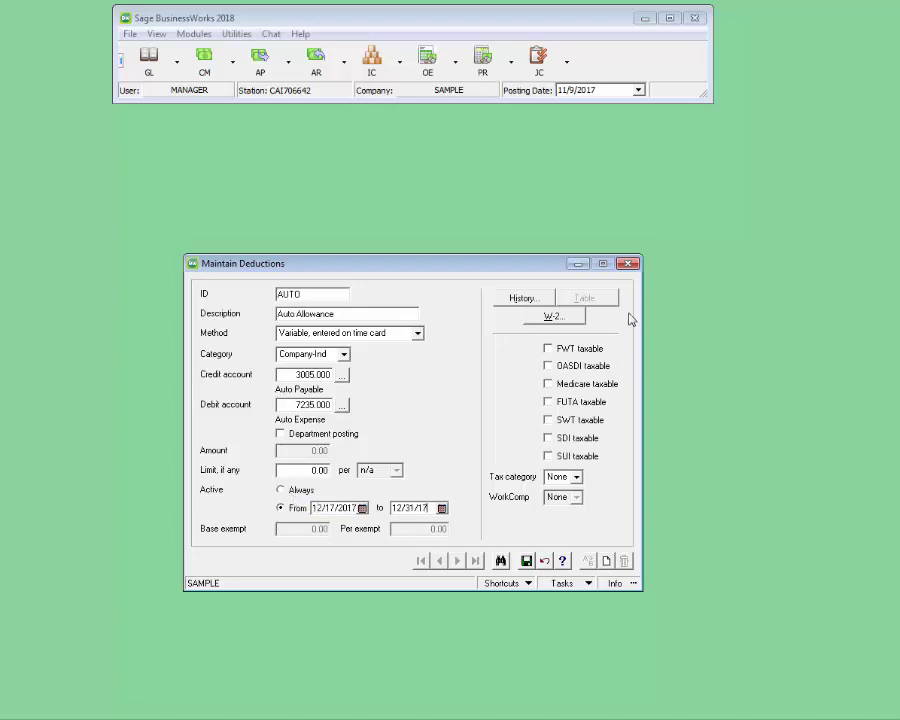
- Assign the AUTO deduction to W-2 box 12 with the ID AUTO, save the deduction, and close deduction maintenance
click(548, 317)
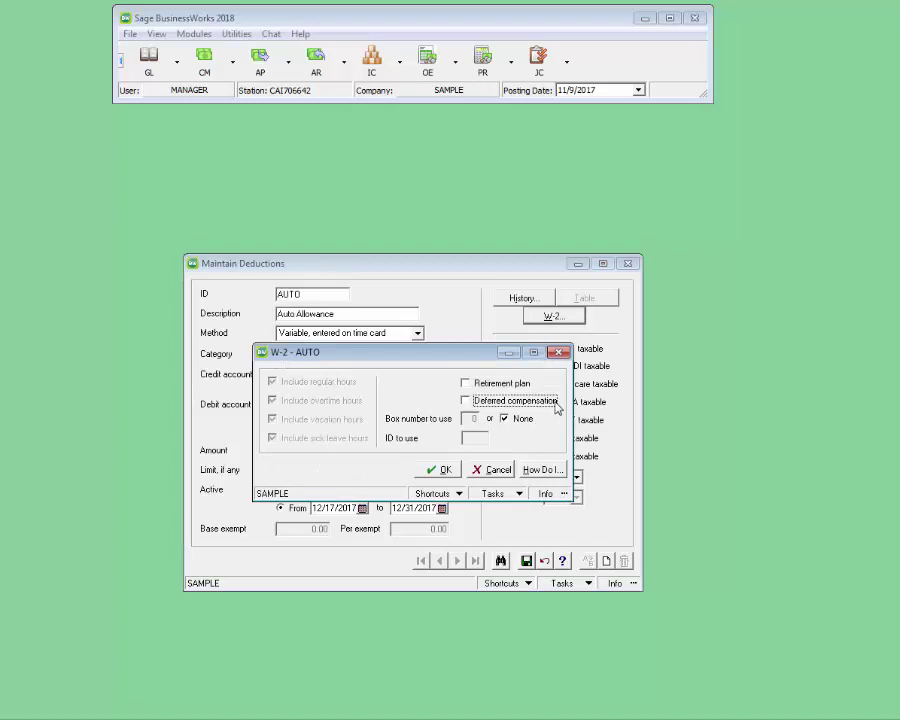
click(505, 419)
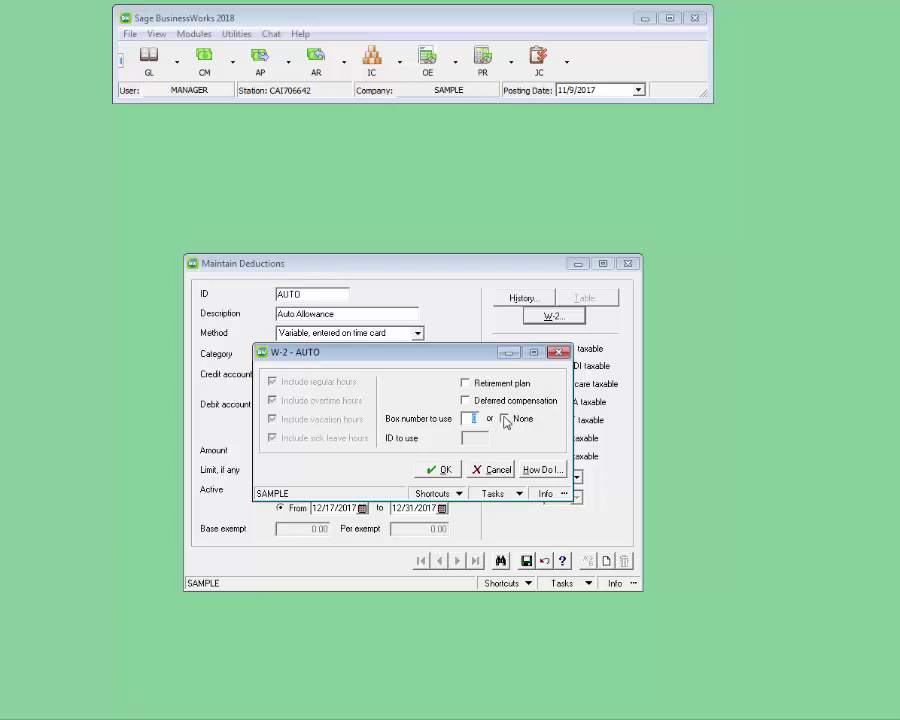
text(12)
key(Tab)
click(480, 436)
text(AUTO)
click(459, 475)
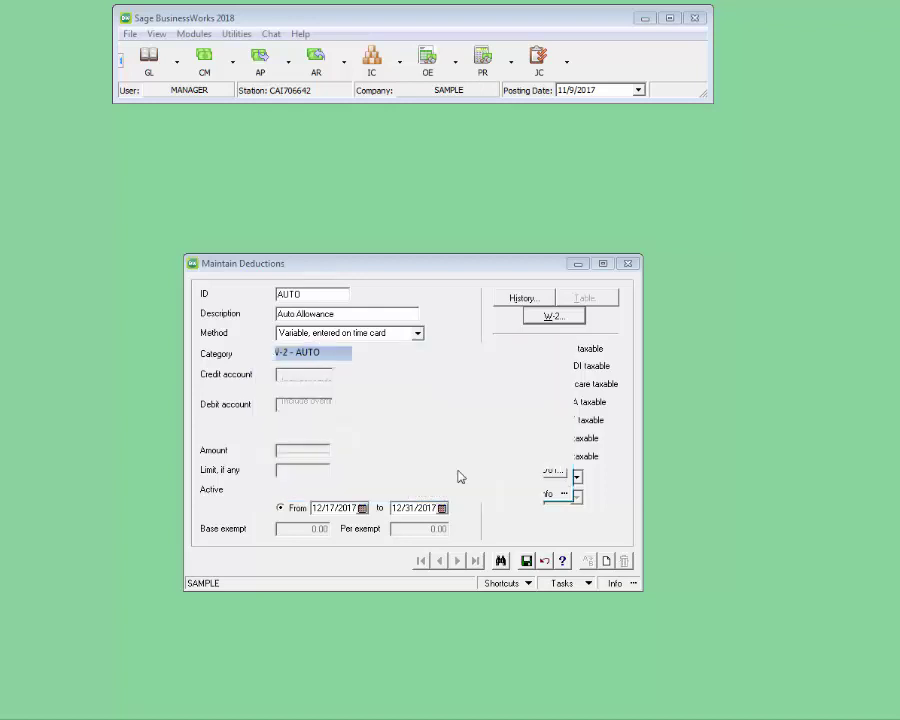
click(526, 561)
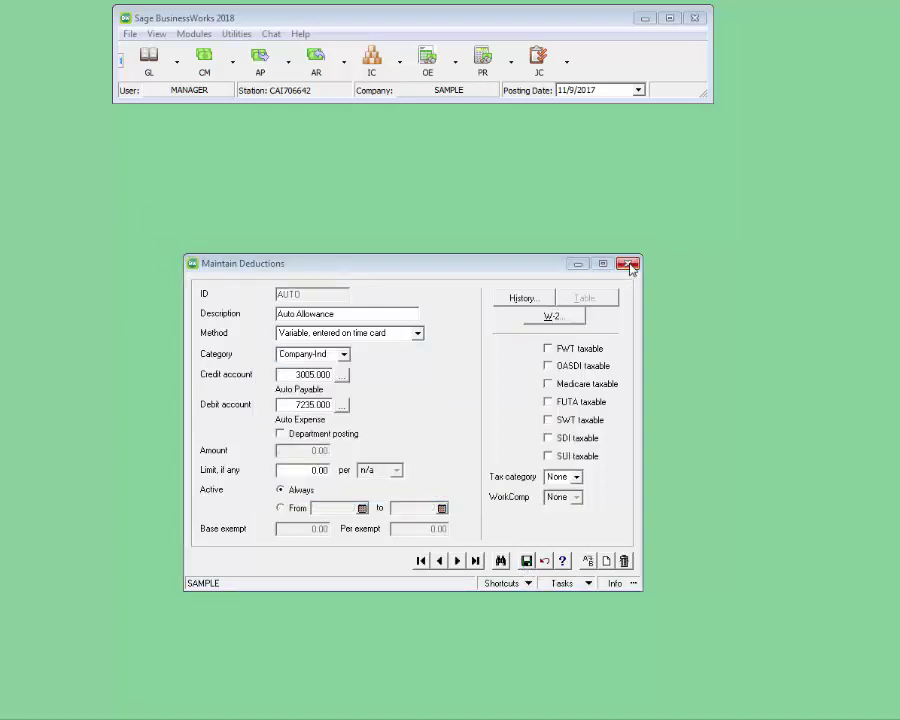
click(629, 264)
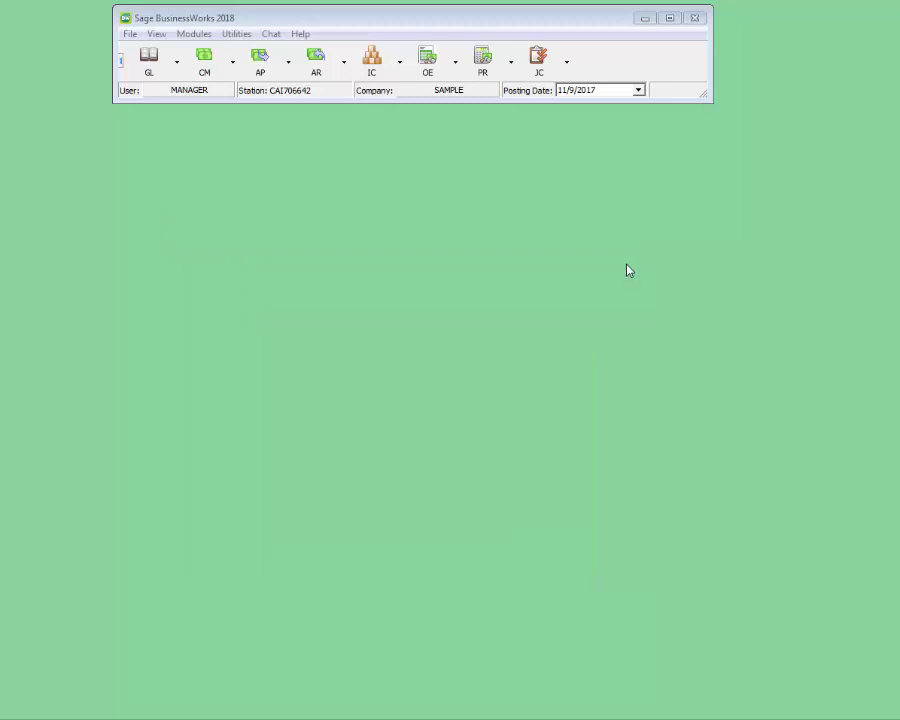
- Add the AUTO deduction as active to the fifth employee in employee maintenance and save the employee record
click(482, 75)
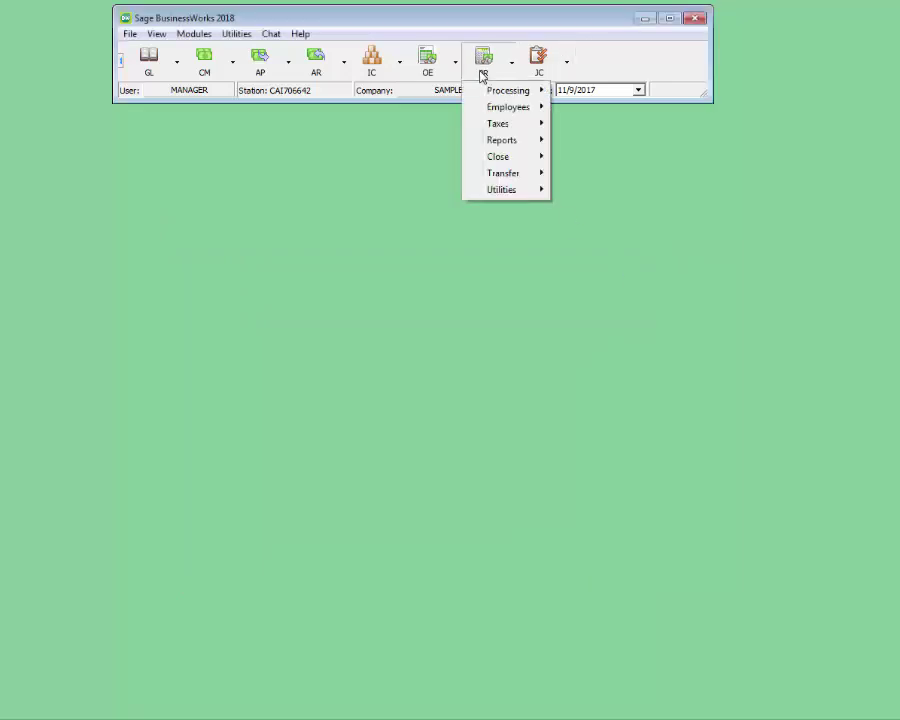
mouse_move(508, 107)
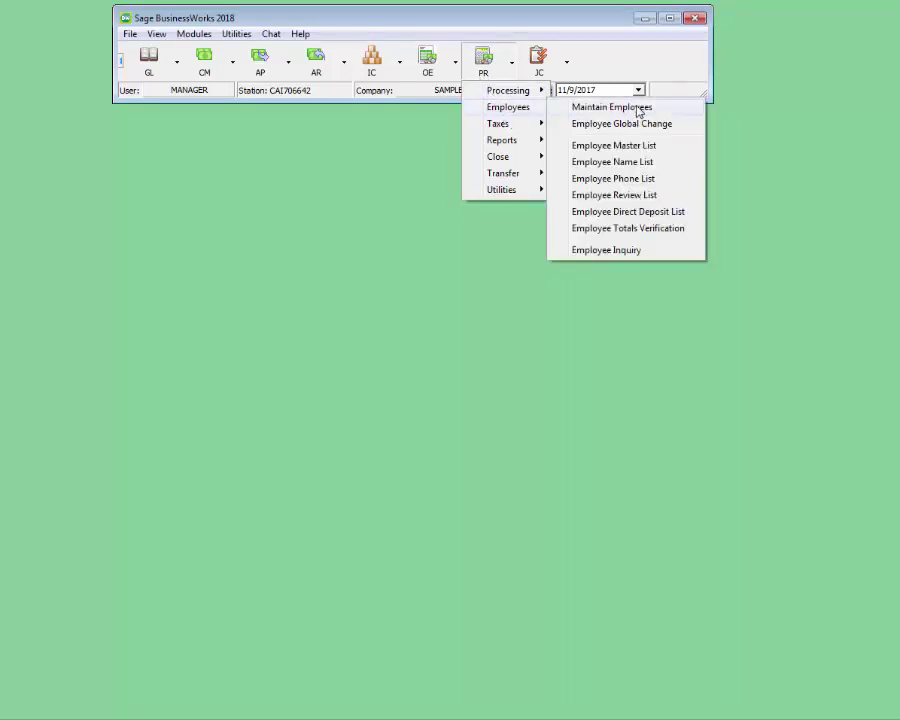
click(638, 108)
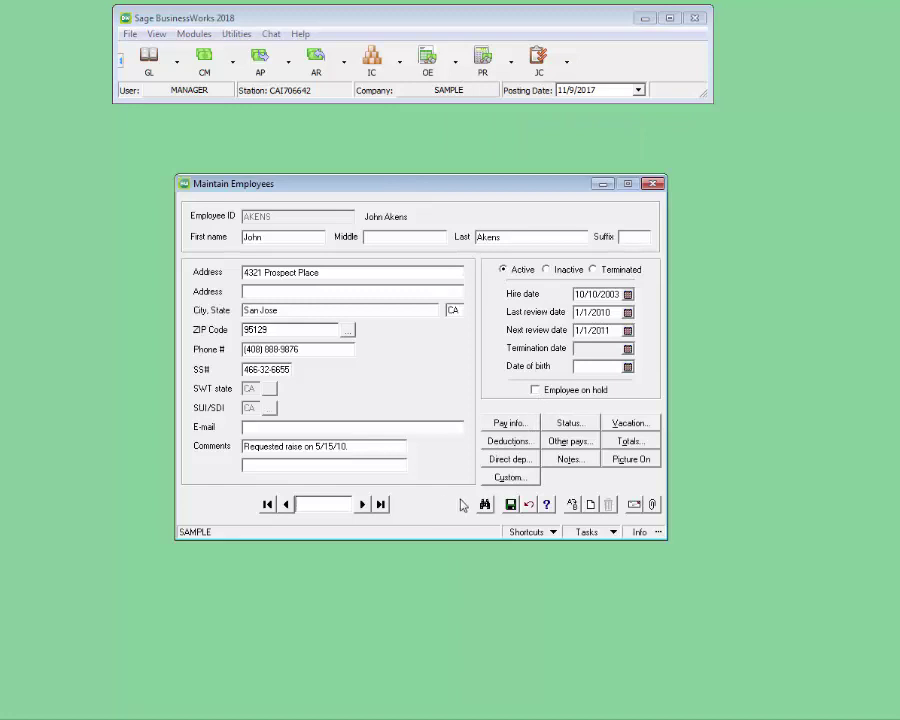
click(362, 504)
click(362, 504)
click(362, 504)
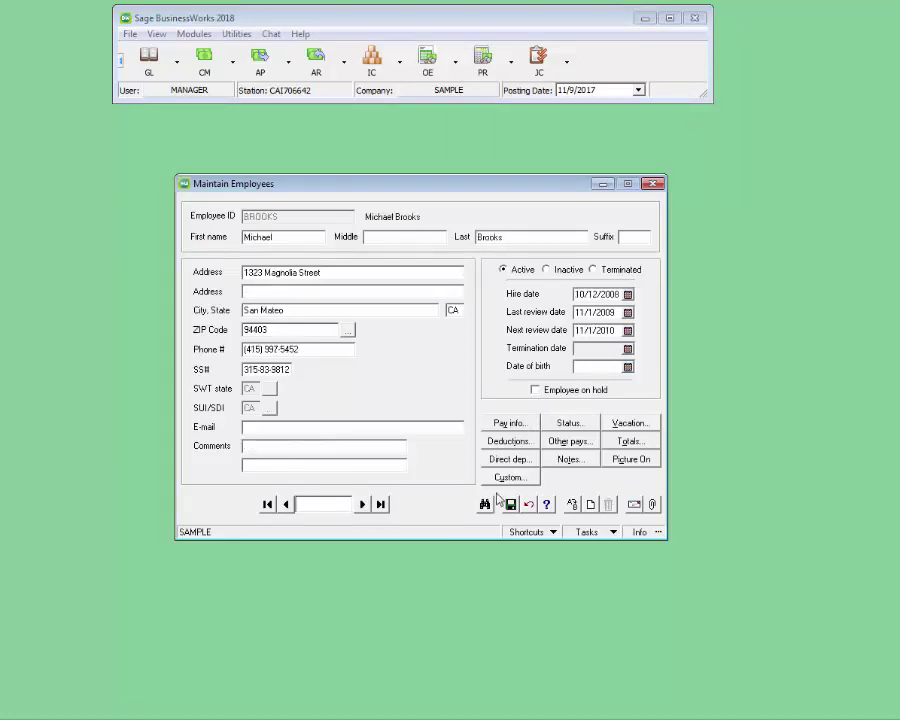
click(530, 446)
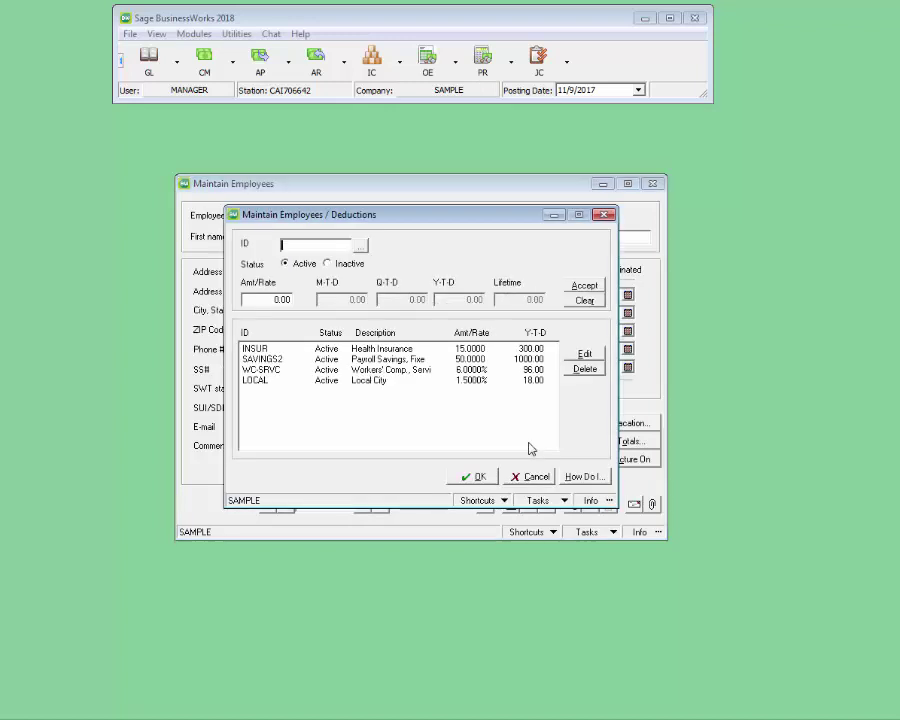
click(362, 244)
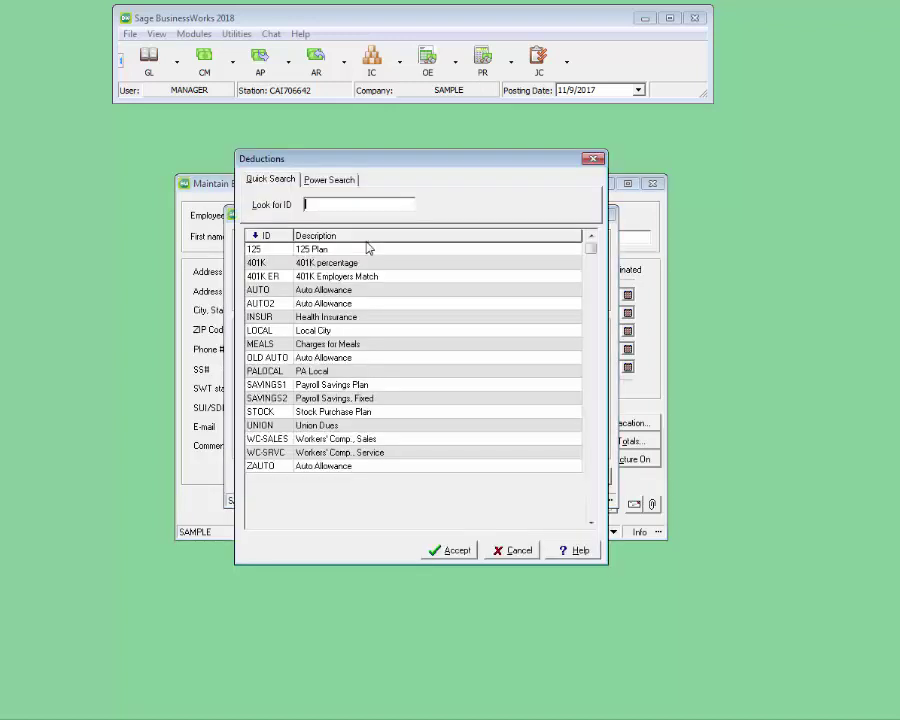
double_click(326, 290)
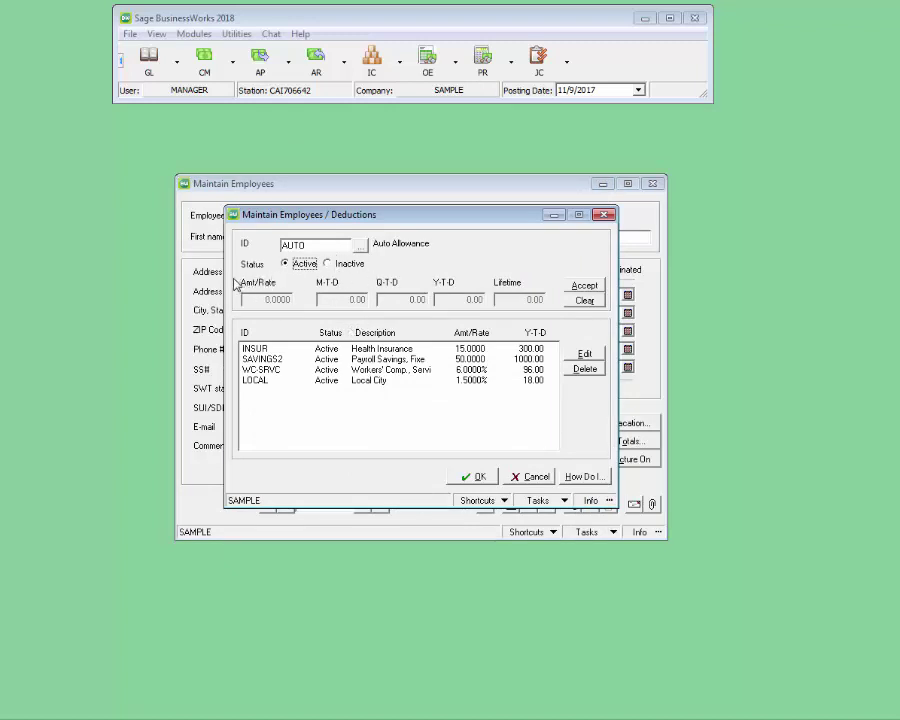
click(585, 288)
click(478, 476)
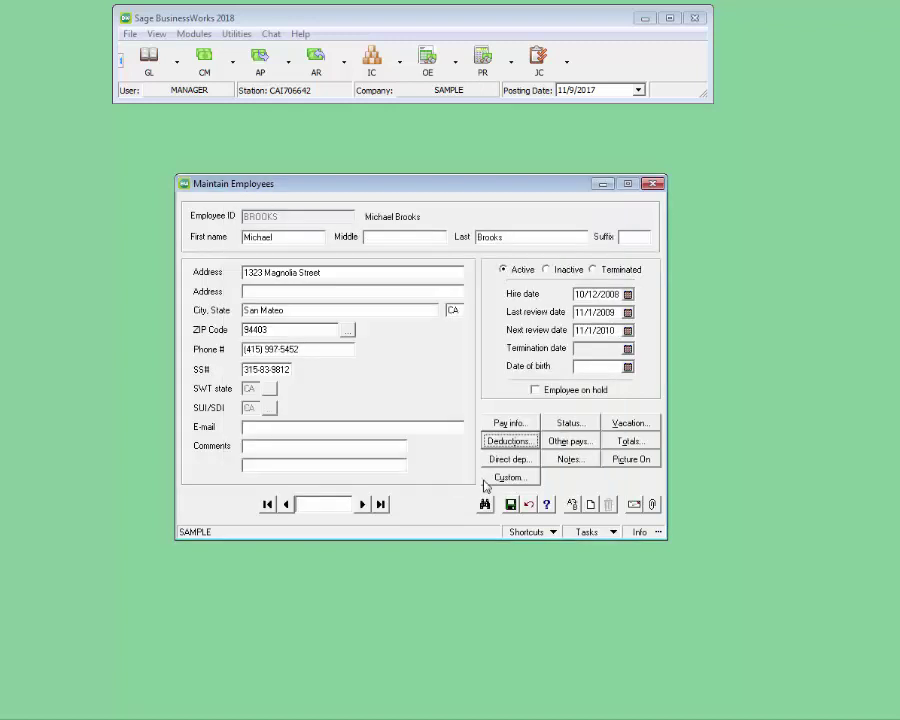
click(510, 505)
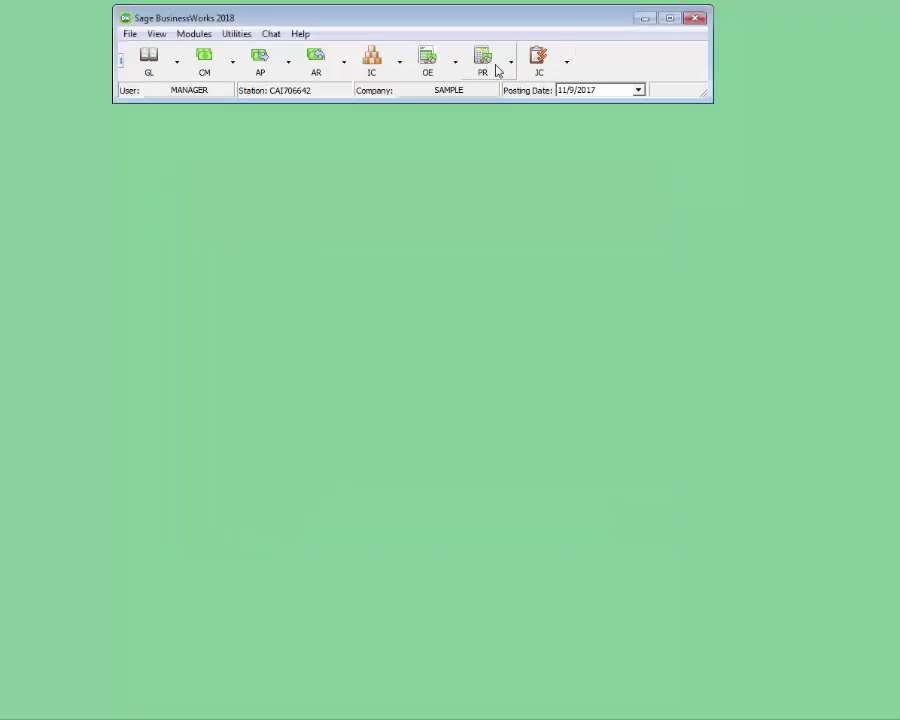
- Start a time card for the same employee and deactivate its INSUR, SAVINGS2, WC-SRVC, LOCAL and AUTO deductions
click(496, 69)
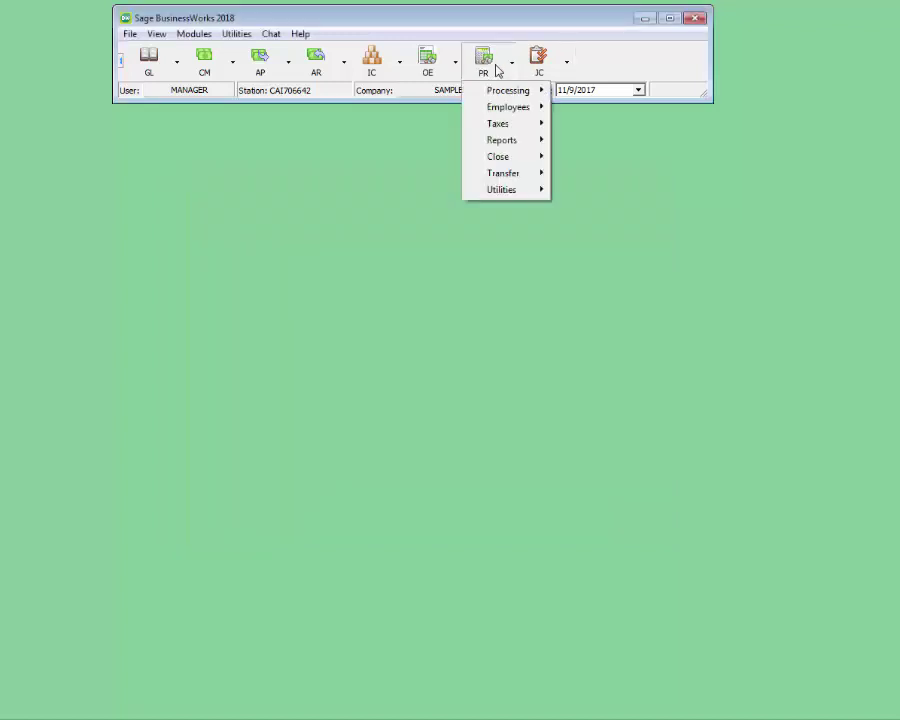
mouse_move(501, 92)
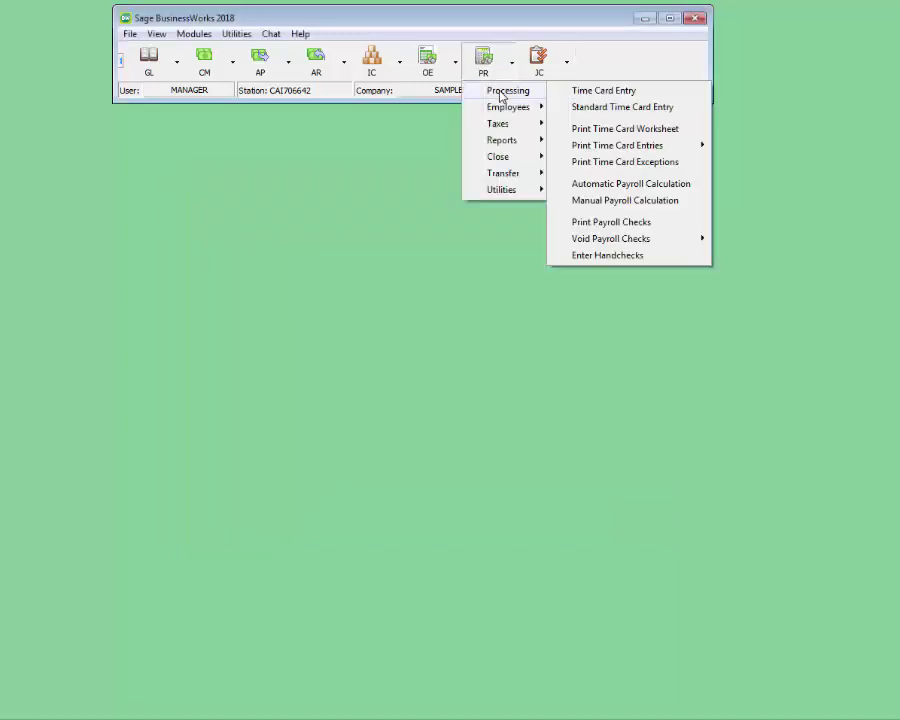
click(603, 91)
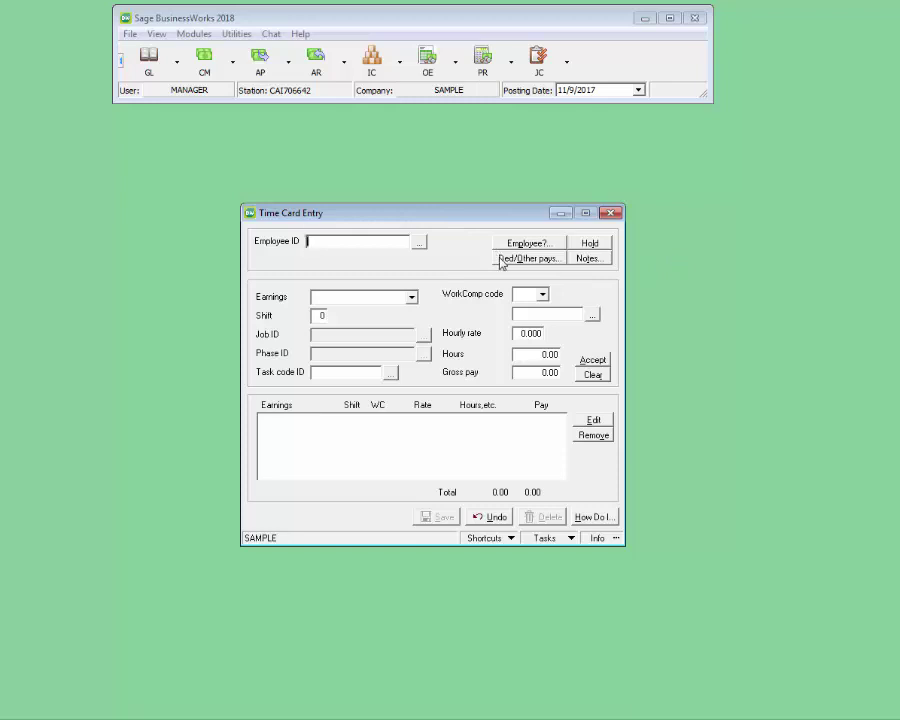
click(419, 242)
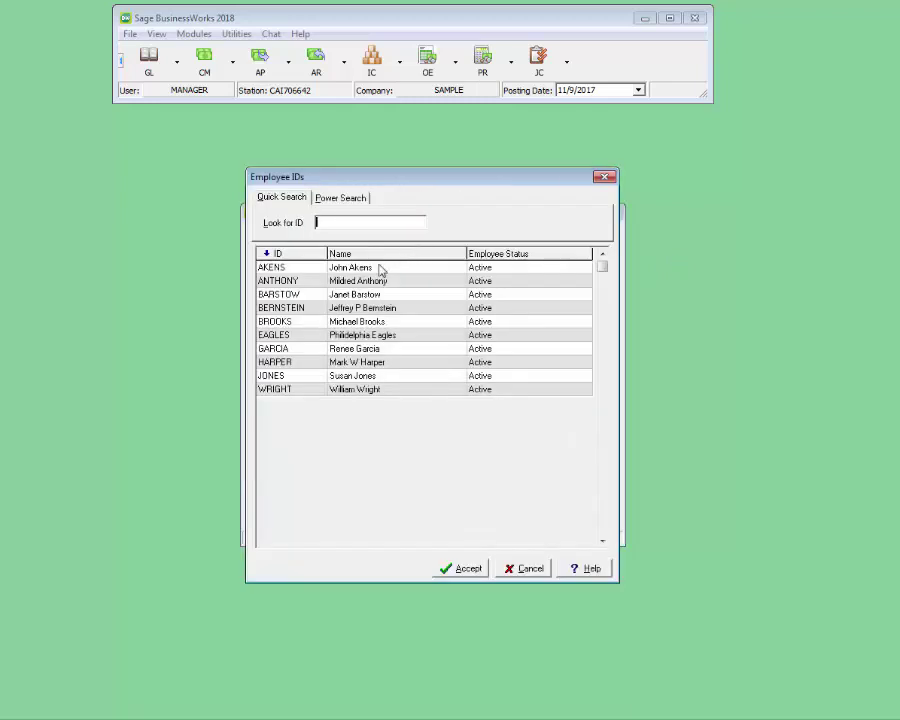
double_click(300, 321)
click(508, 261)
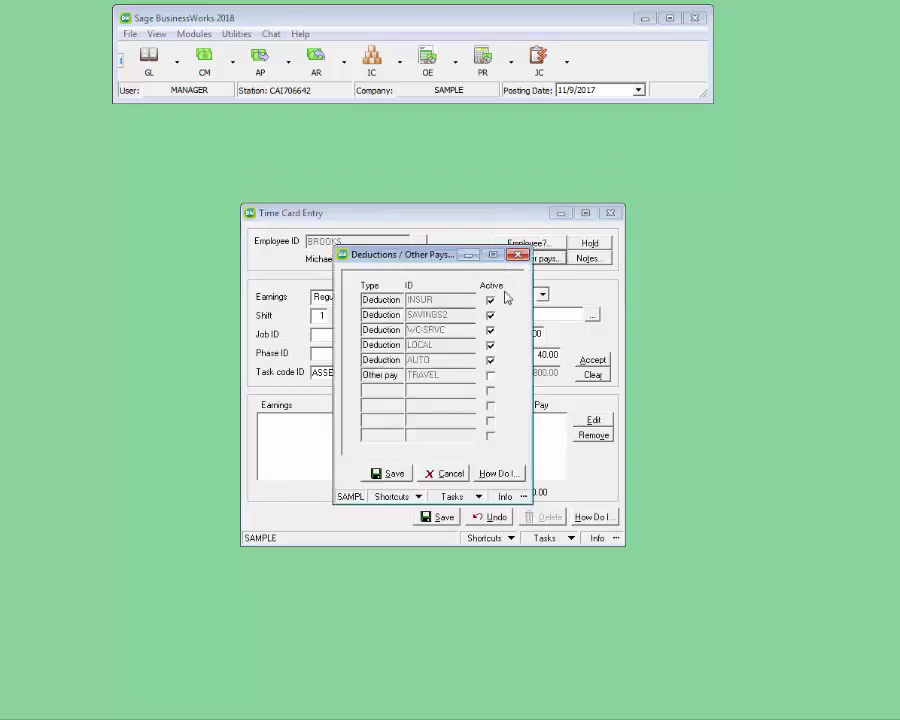
click(491, 302)
click(490, 316)
click(490, 331)
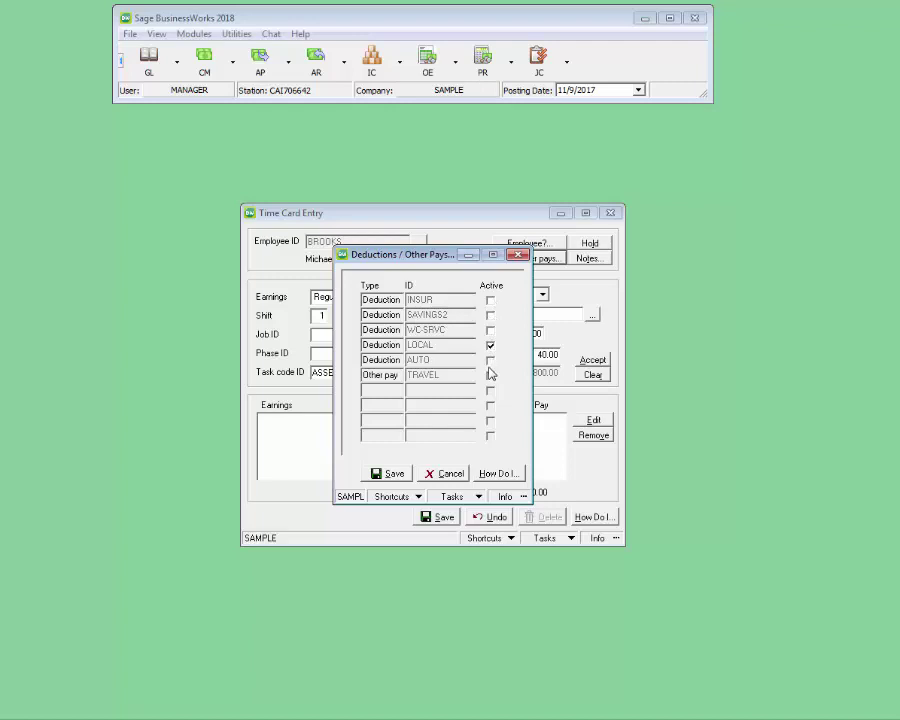
click(490, 345)
click(389, 479)
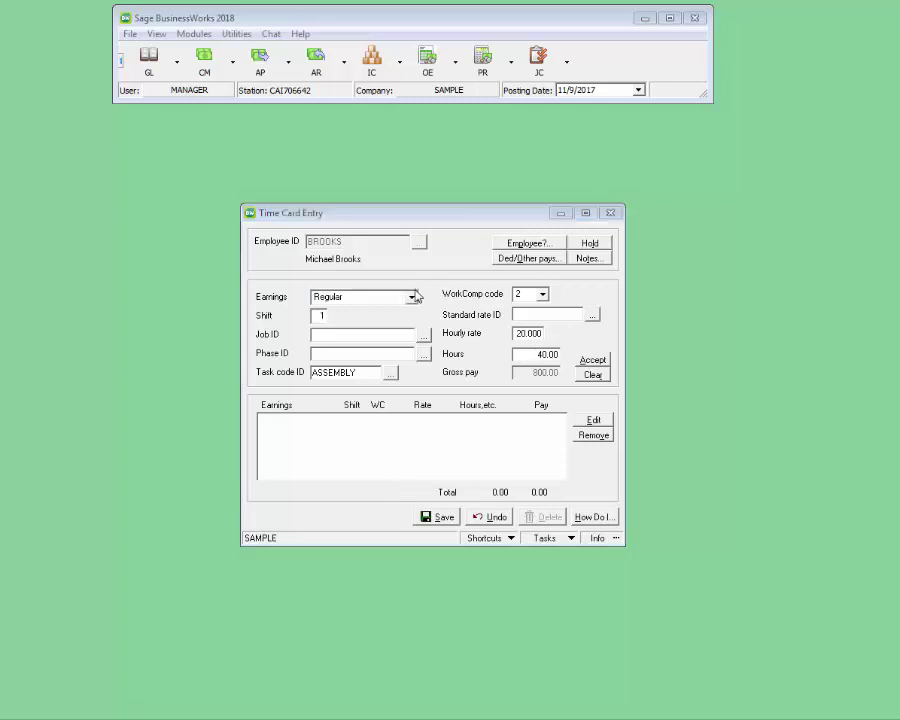
- Enter a Deduction: AUTO earnings line with an amount of 100 and save the time card
click(411, 297)
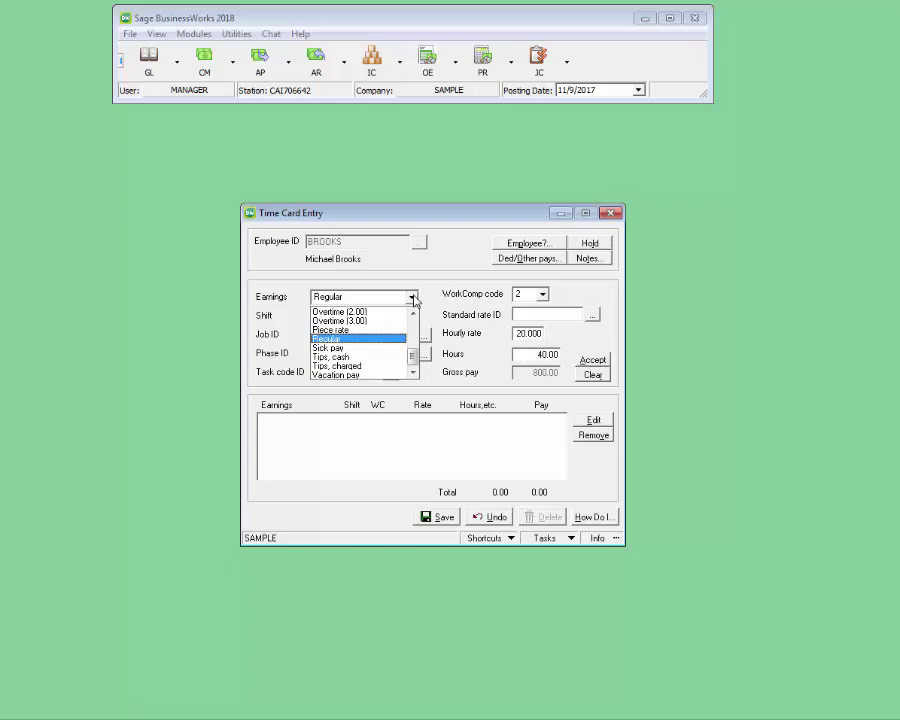
scroll(414, 352, up, 2)
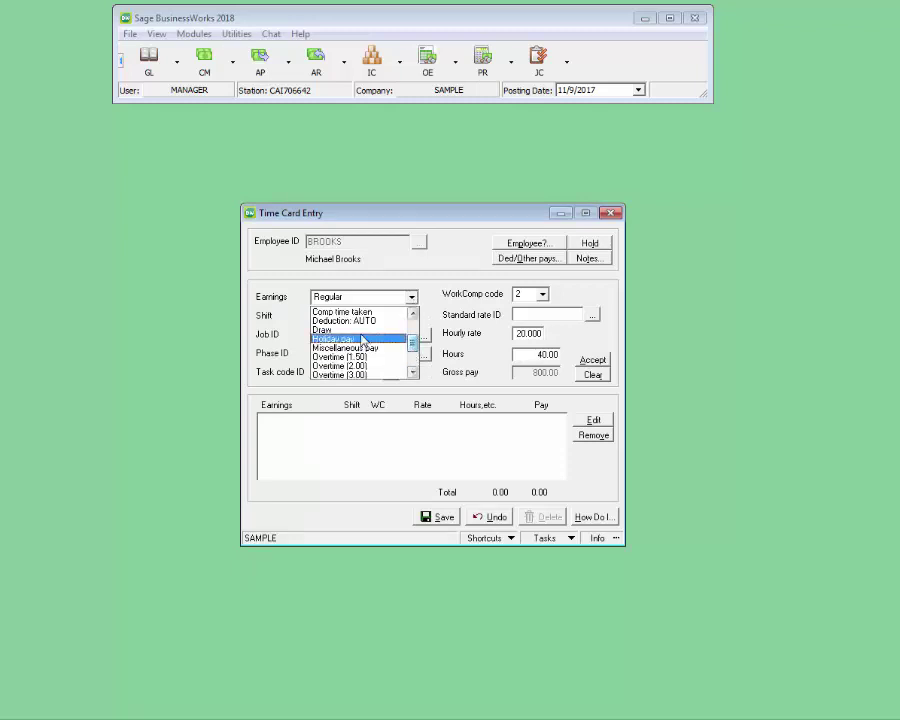
click(360, 321)
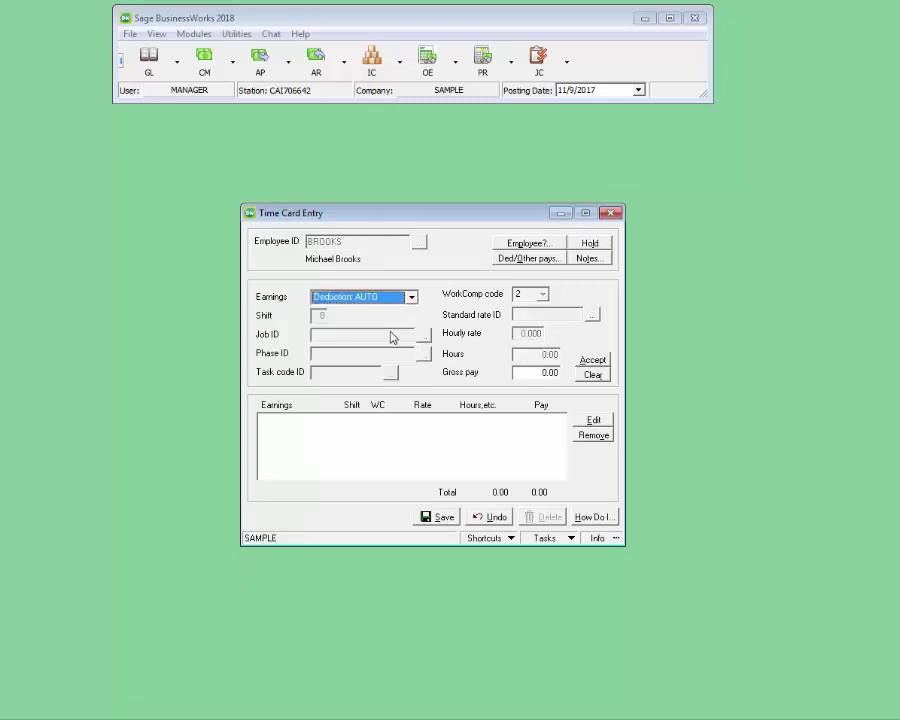
click(544, 370)
text(100)
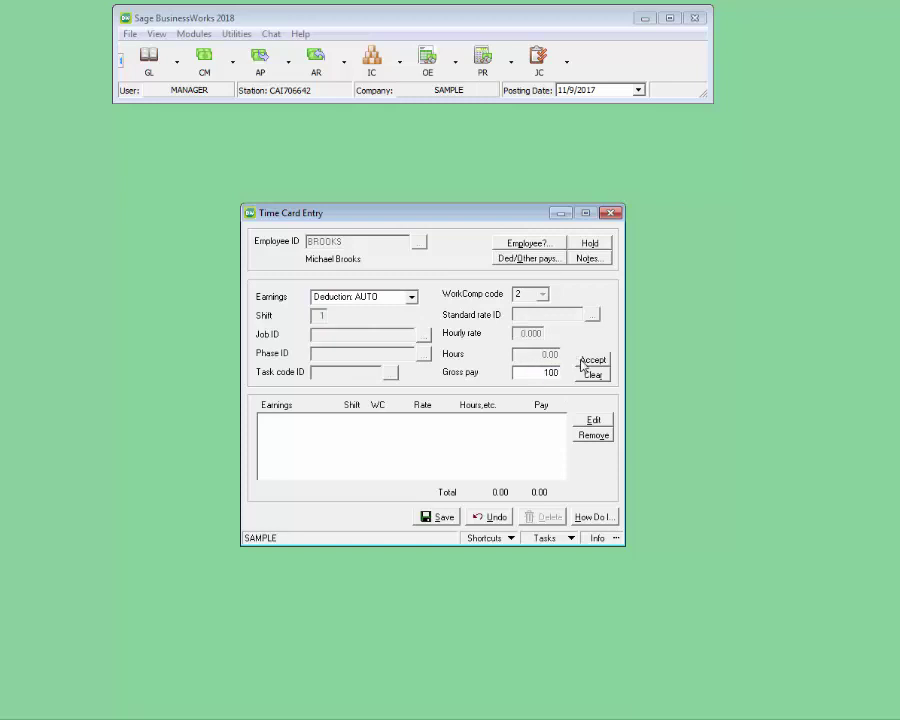
click(590, 360)
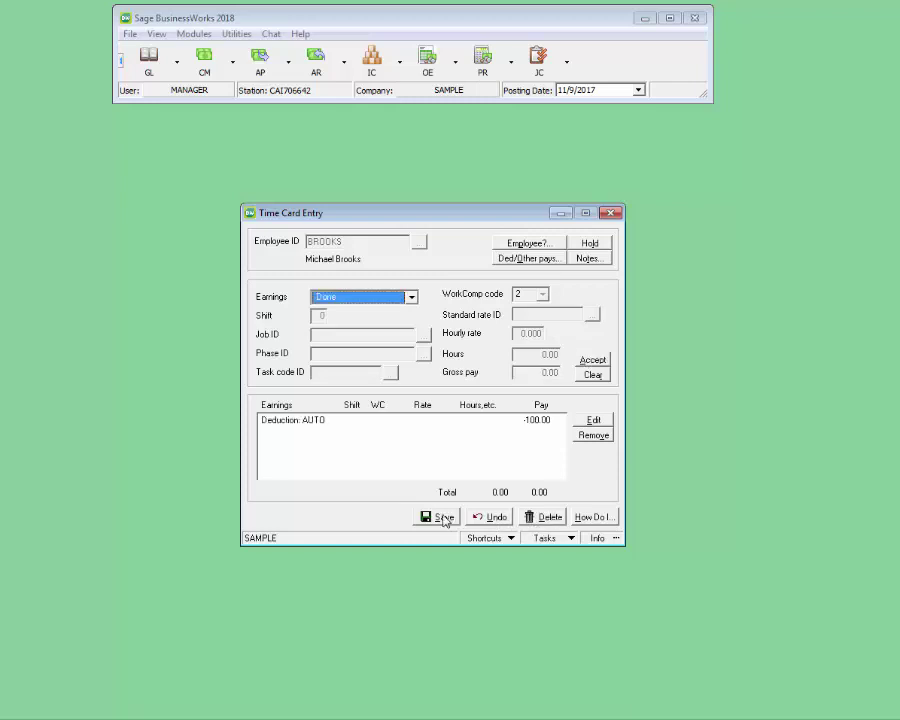
click(441, 517)
- Run the automatic payroll calculation for only that employee, with all departments, pay periods and pay types included
click(484, 60)
mouse_move(490, 91)
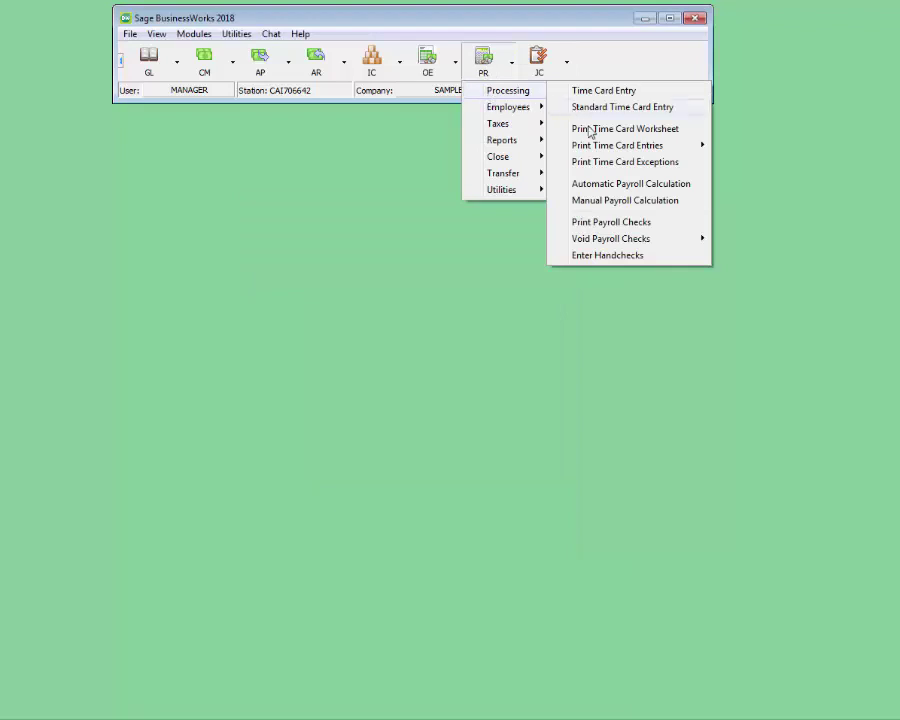
click(610, 184)
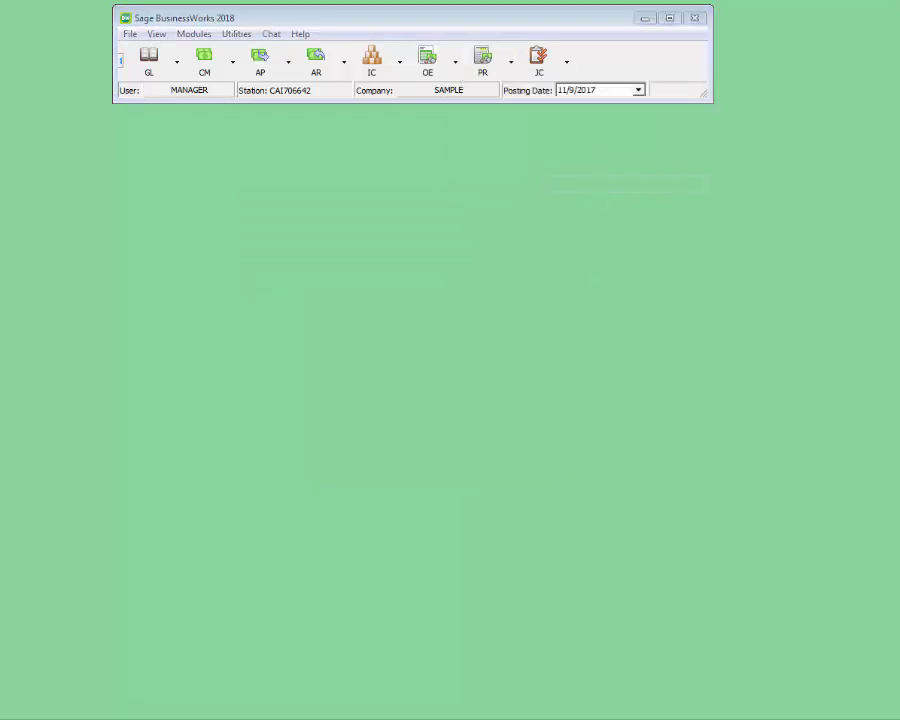
mouse_move(6, 282)
mouse_down()
mouse_move(314, 214)
mouse_move(352, 214)
mouse_up()
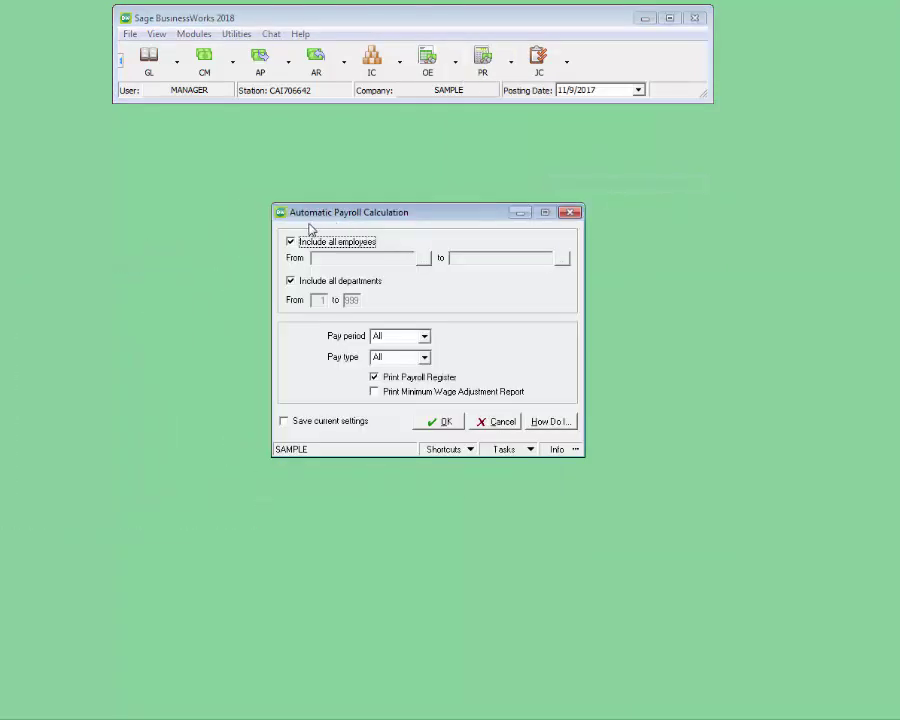
click(293, 242)
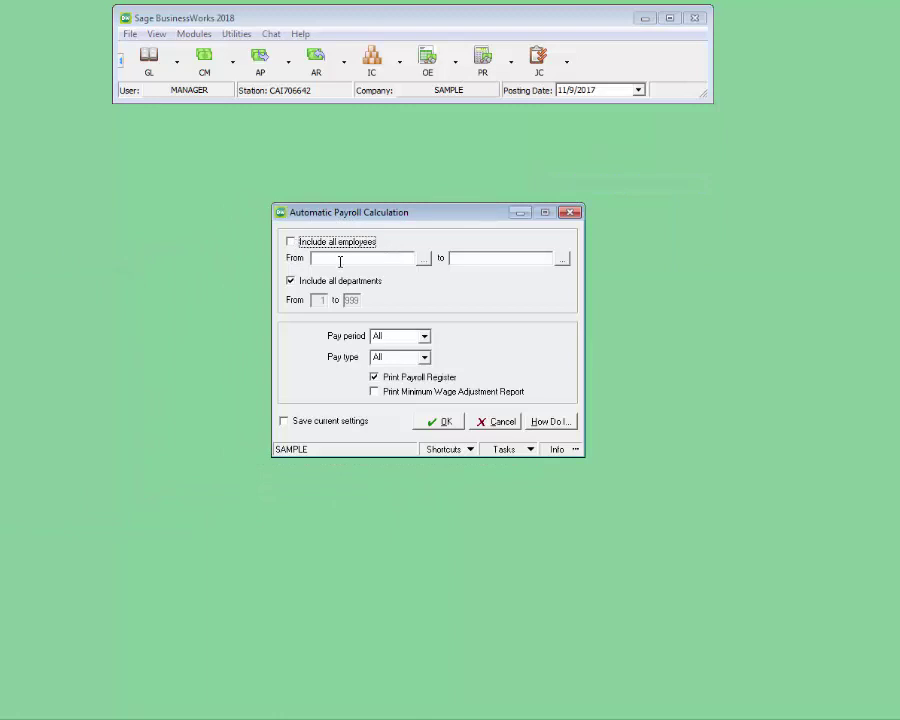
click(423, 260)
click(290, 276)
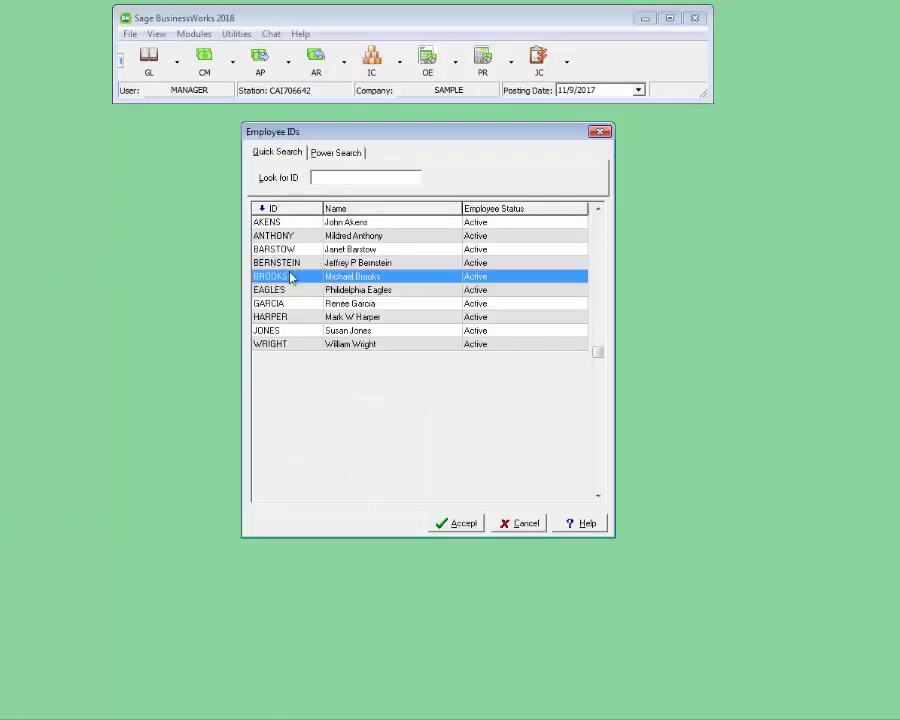
double_click(290, 276)
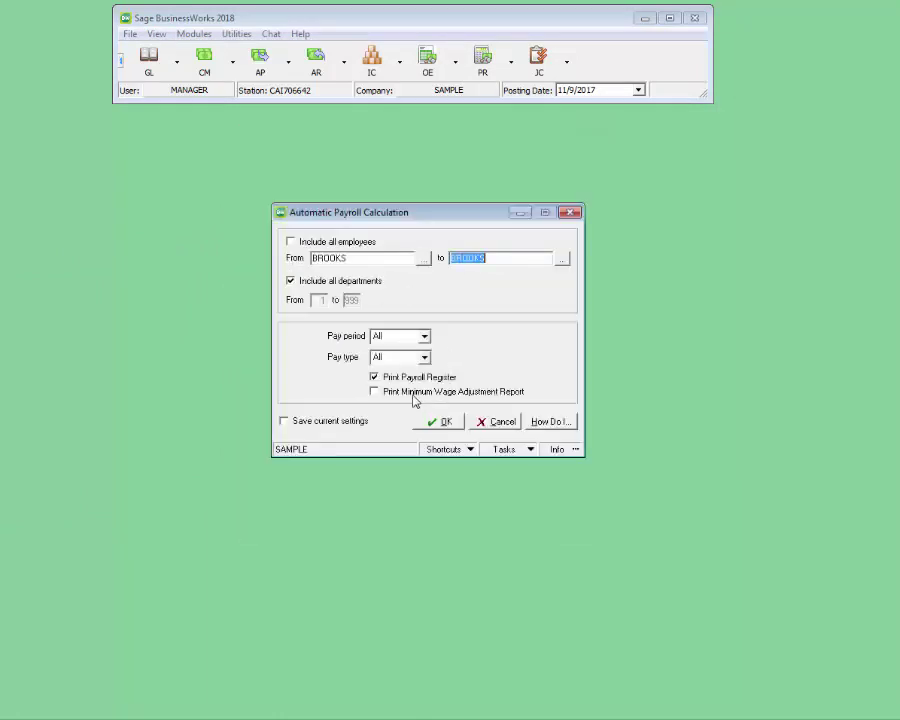
click(443, 423)
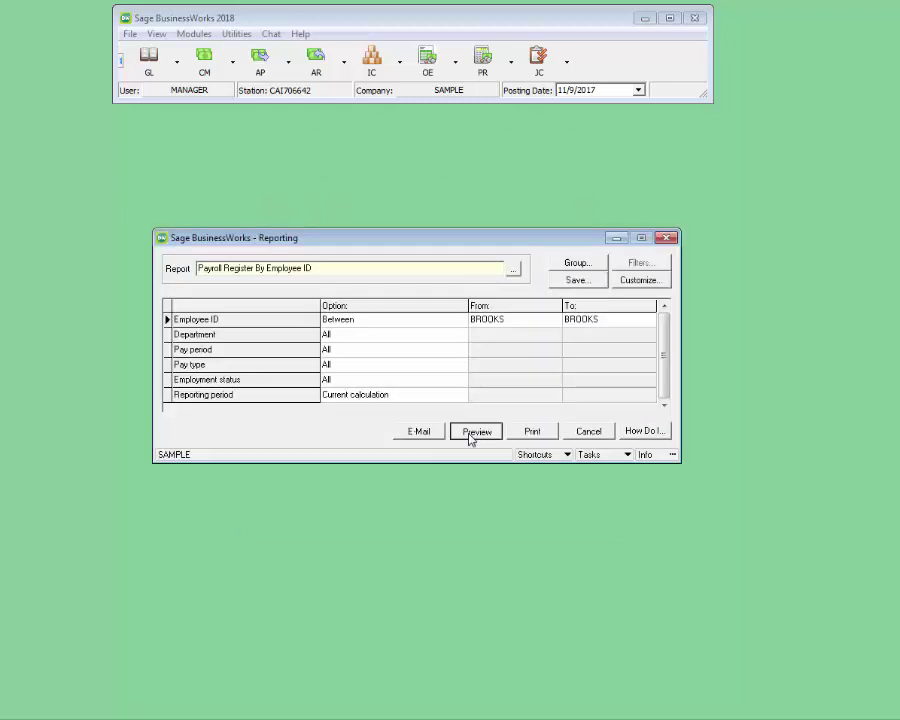
- Preview the Payroll Register By Employee ID for the current calculation, then close the preview and the reporting window
click(474, 432)
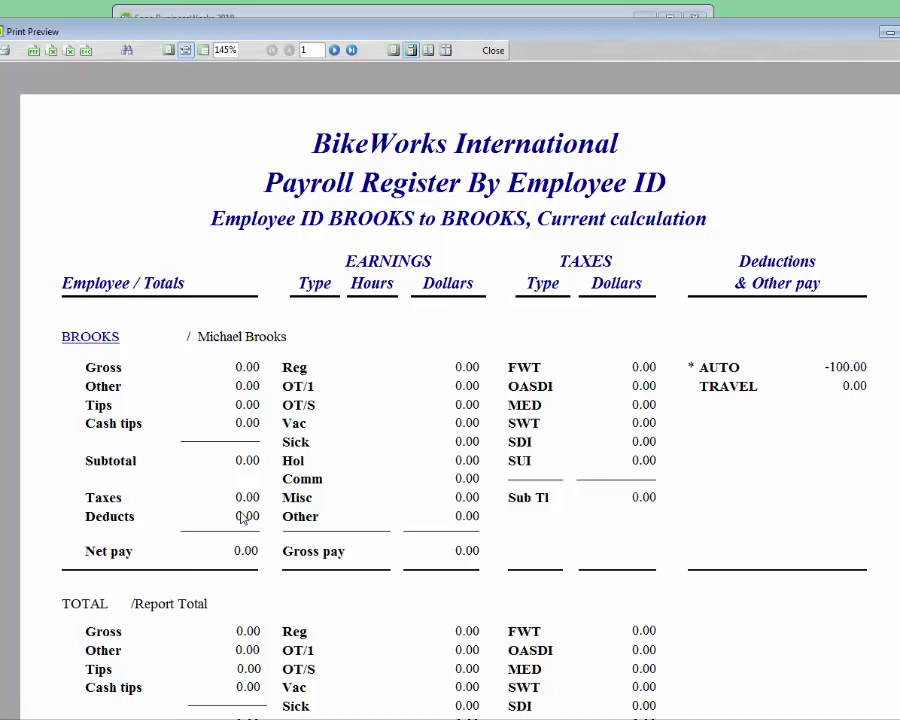
click(493, 50)
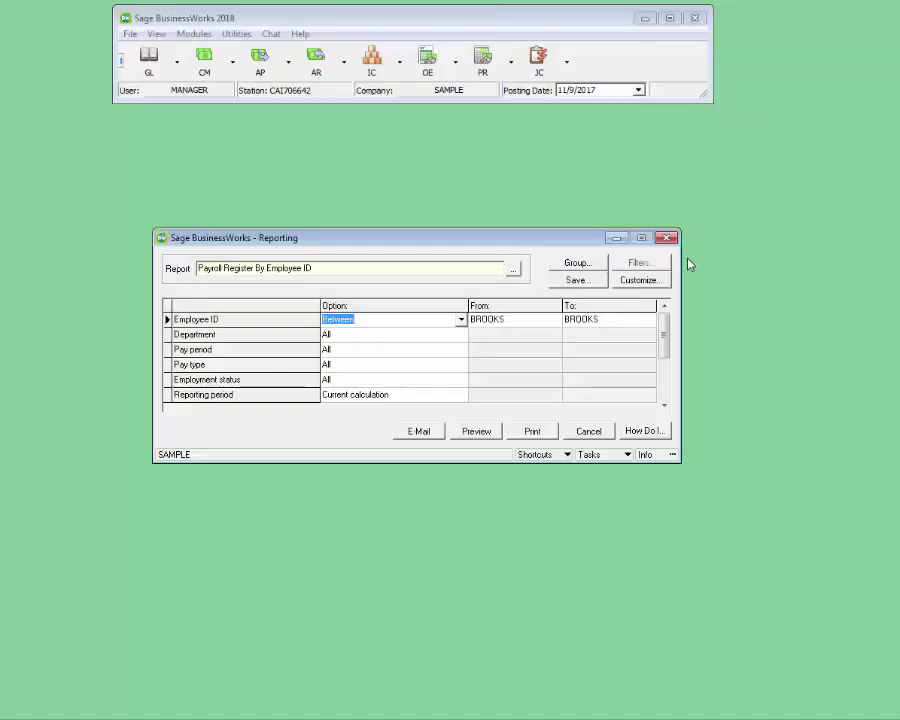
click(666, 238)
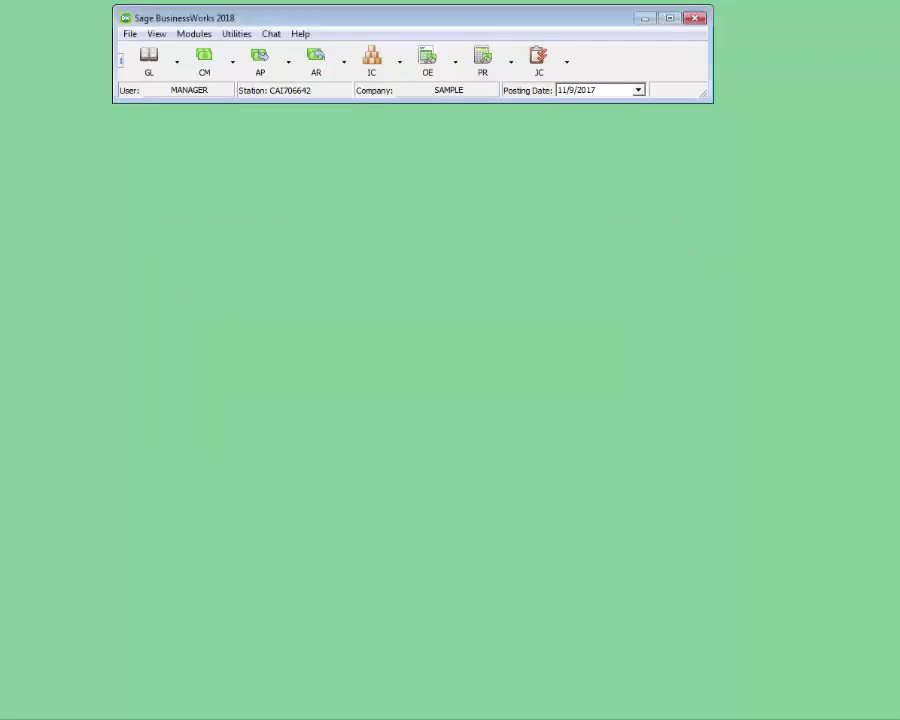
- Open payroll check printing for the calculated check
click(478, 72)
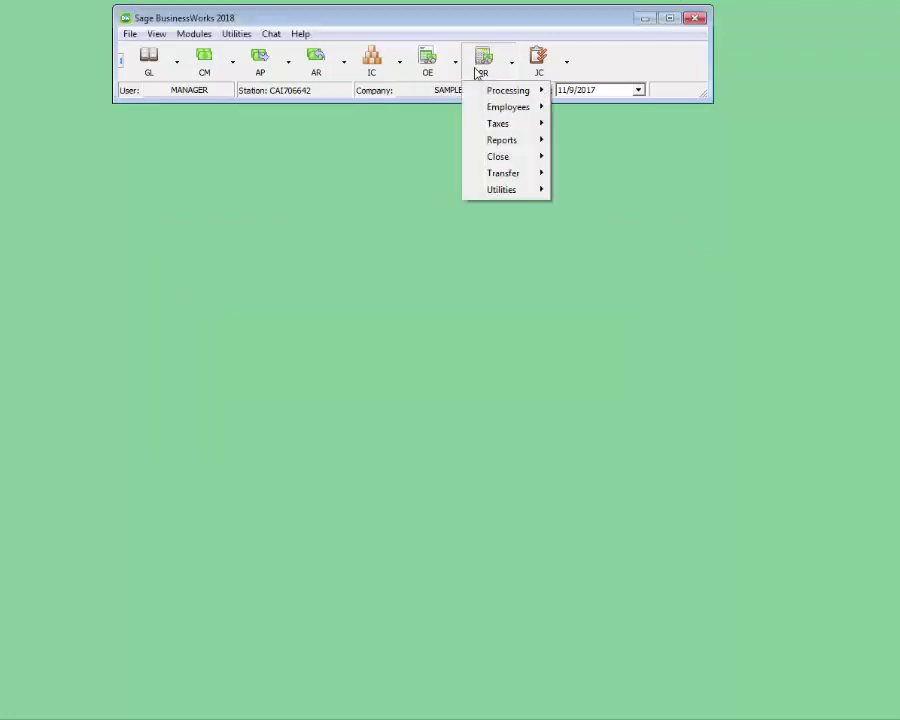
mouse_move(477, 91)
click(605, 221)
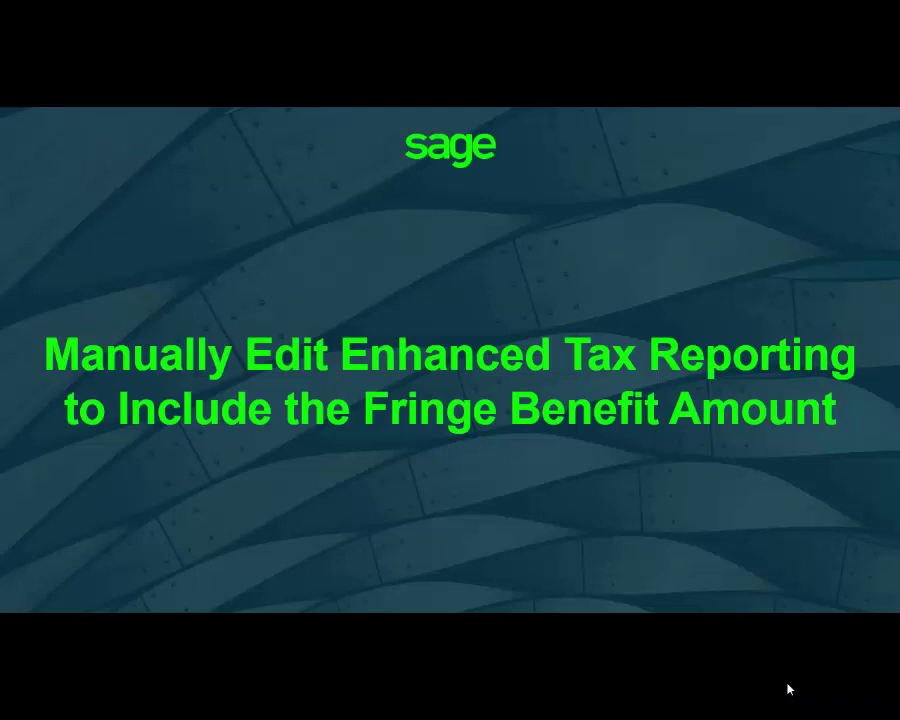
key(Right)
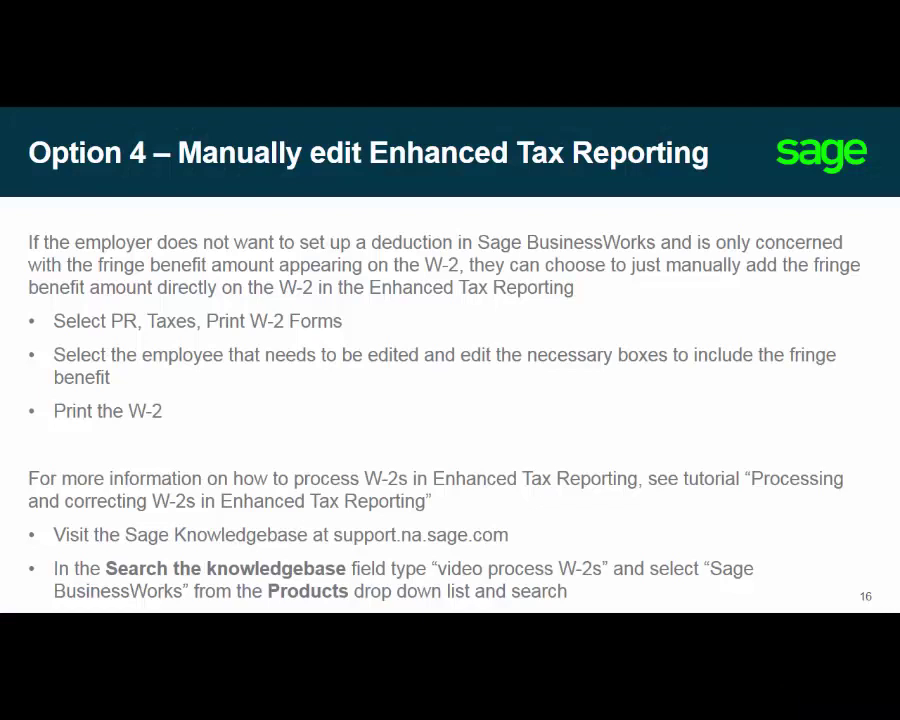